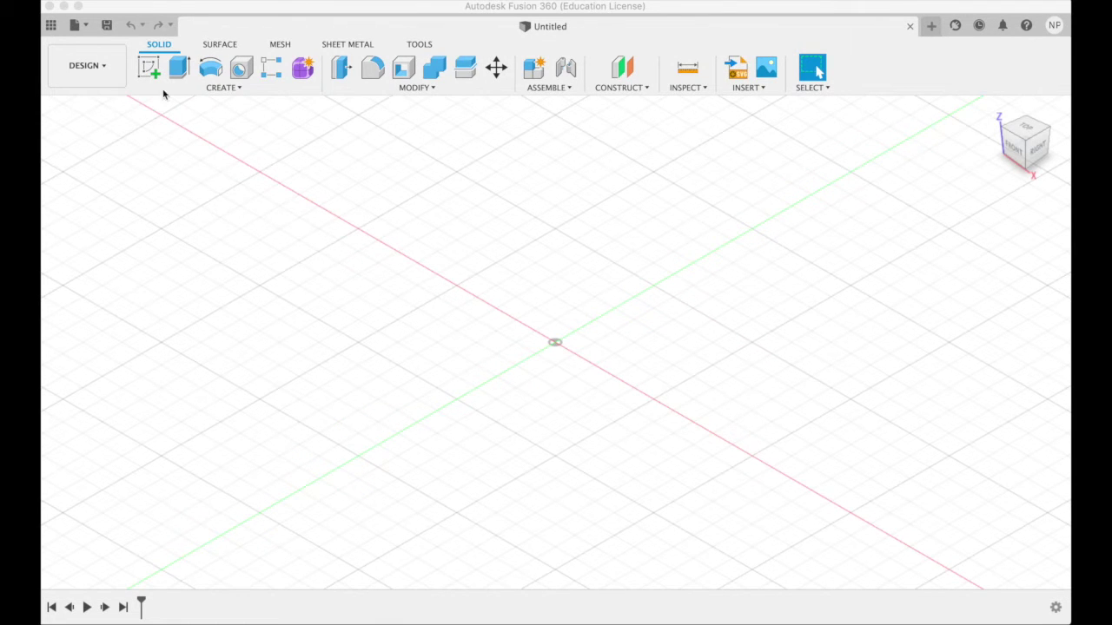
- Turn on Origin visibility in the Browser so its planes and axes appear
left_click(87, 66)
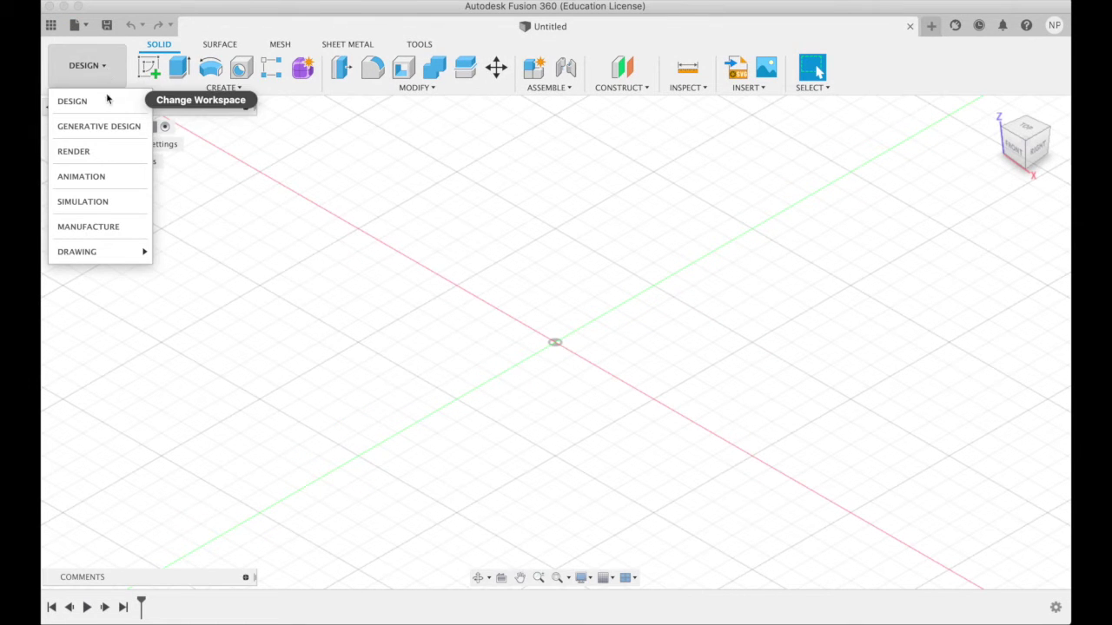
left_click(98, 67)
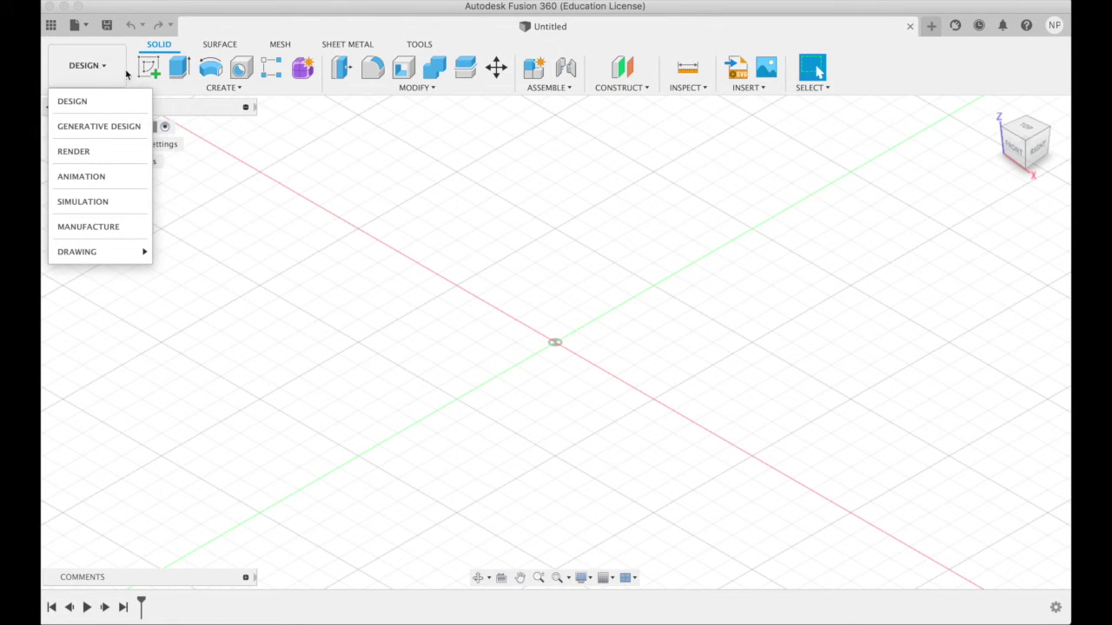
left_click(230, 146)
left_click(90, 180)
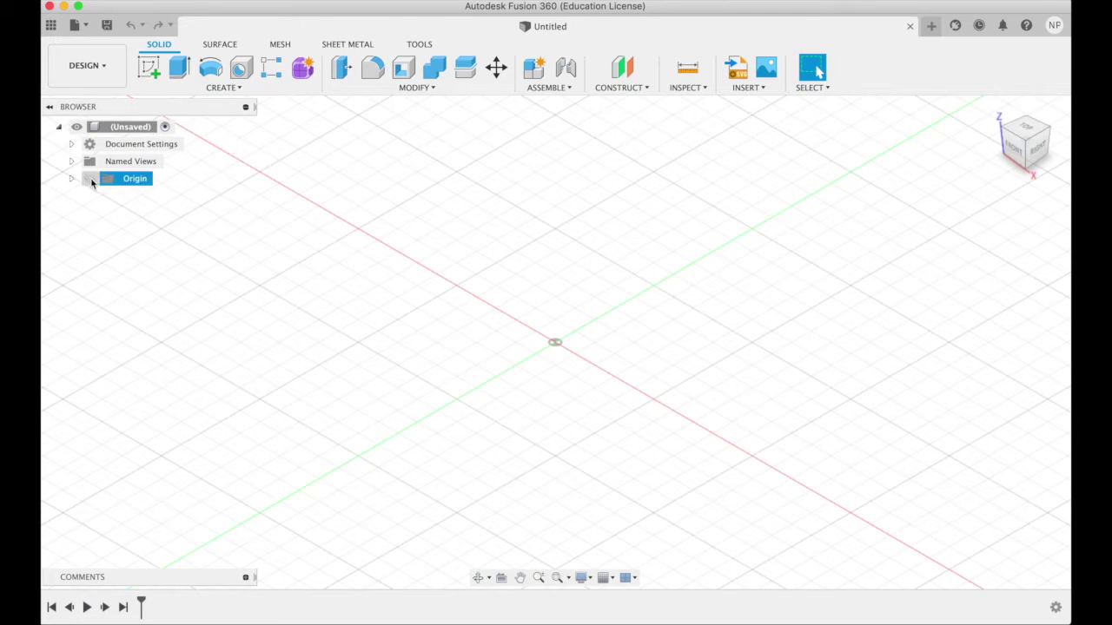
left_click(90, 179)
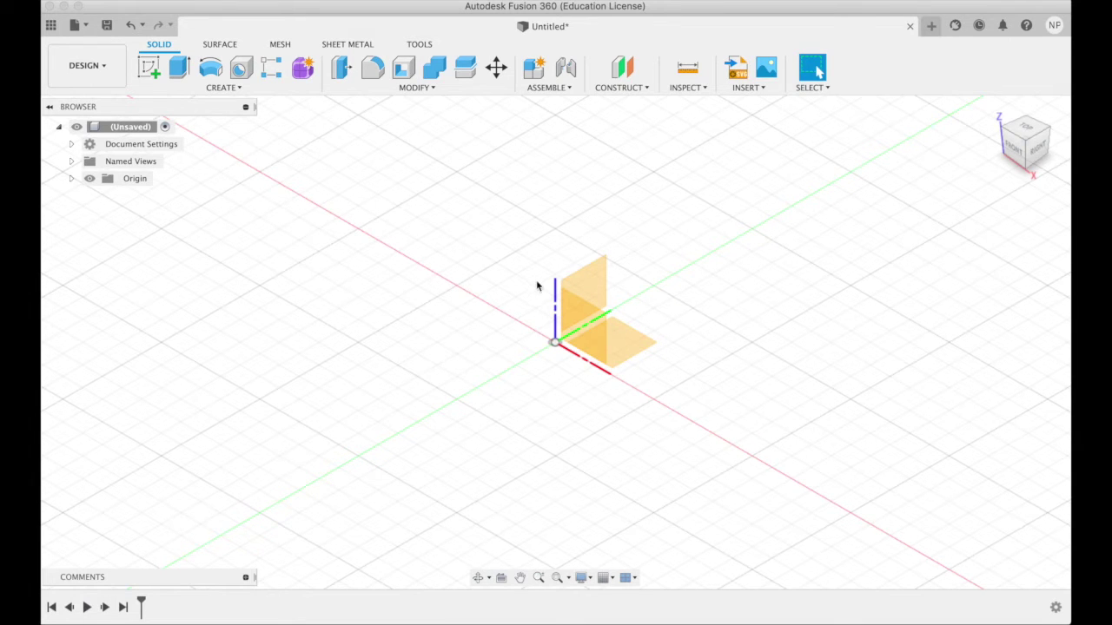
- Start a new sketch on the XY ground plane
left_click(234, 89)
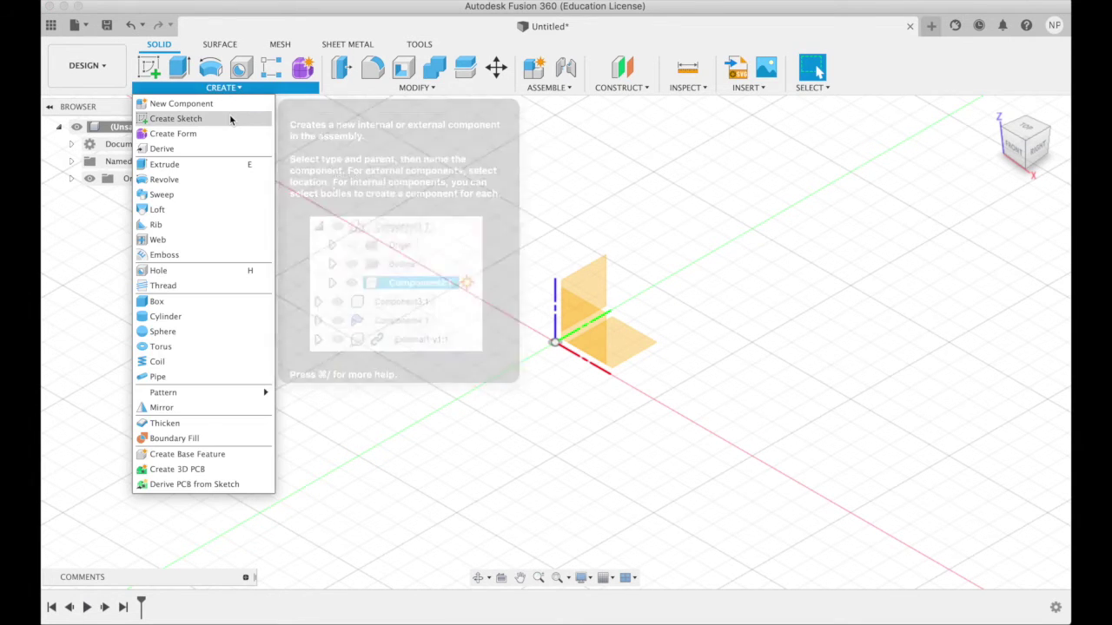
left_click(230, 118)
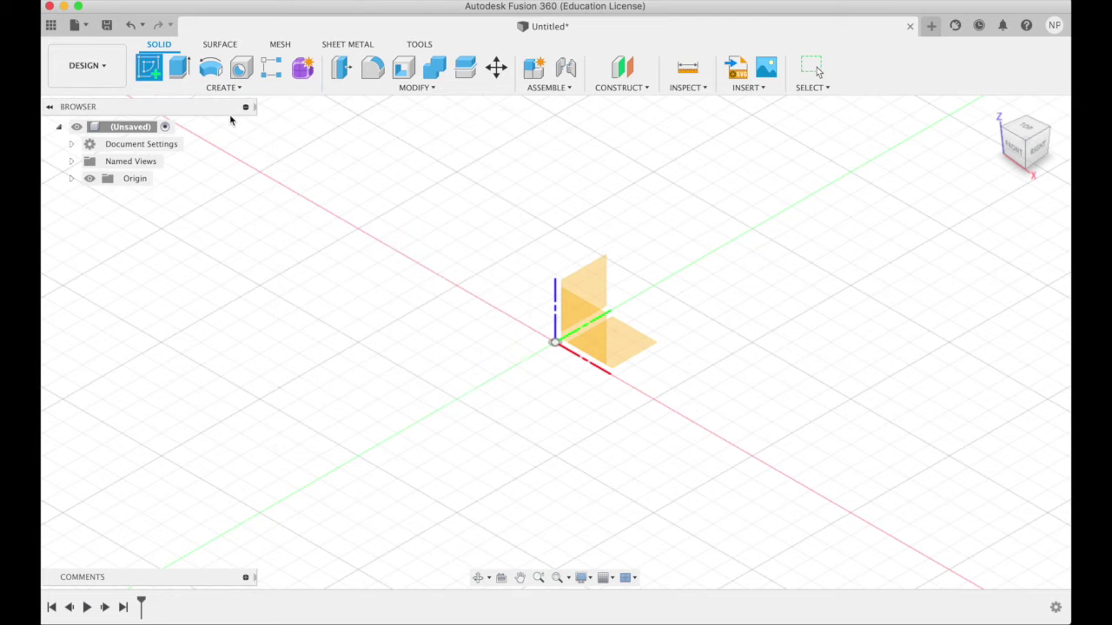
left_click(635, 345)
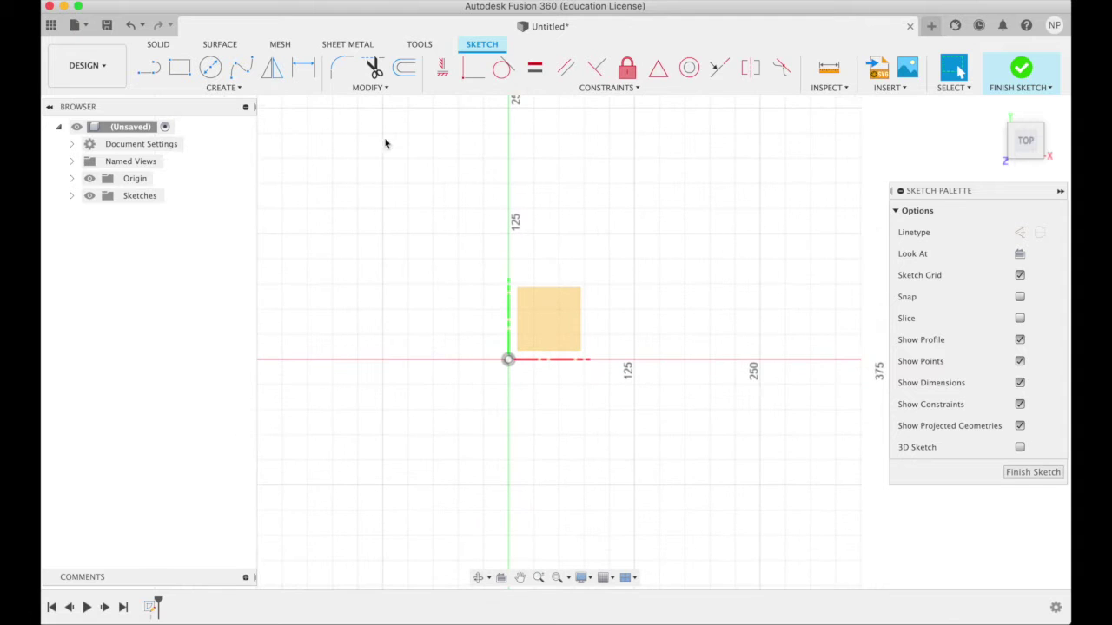
- Draw a 350 × 250 mm two-point rectangle with one corner at the origin
left_click(179, 67)
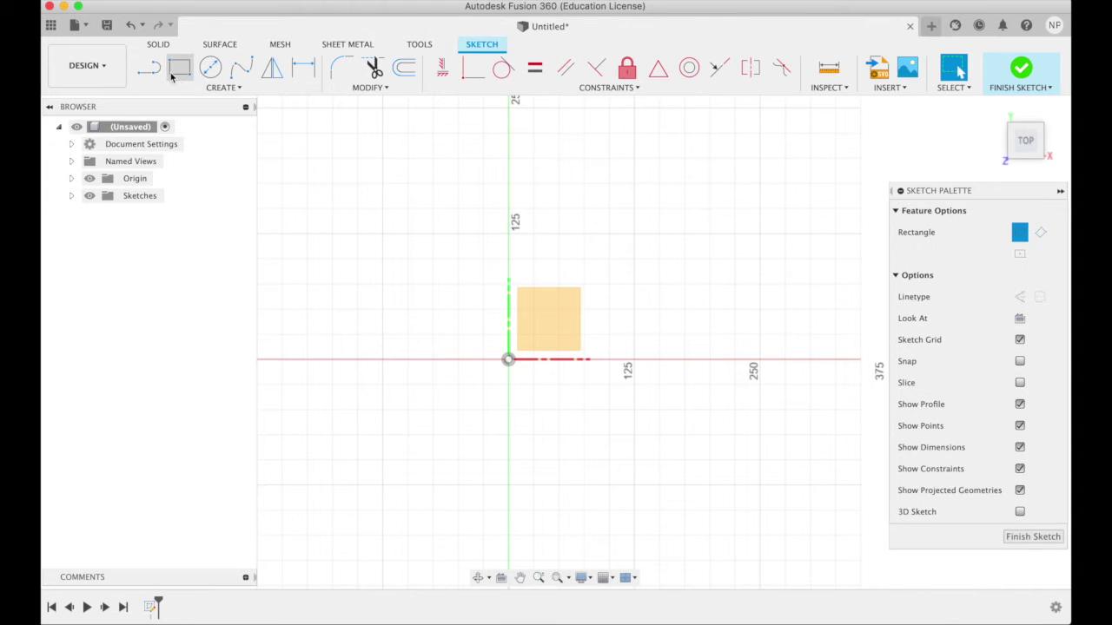
left_click(508, 359)
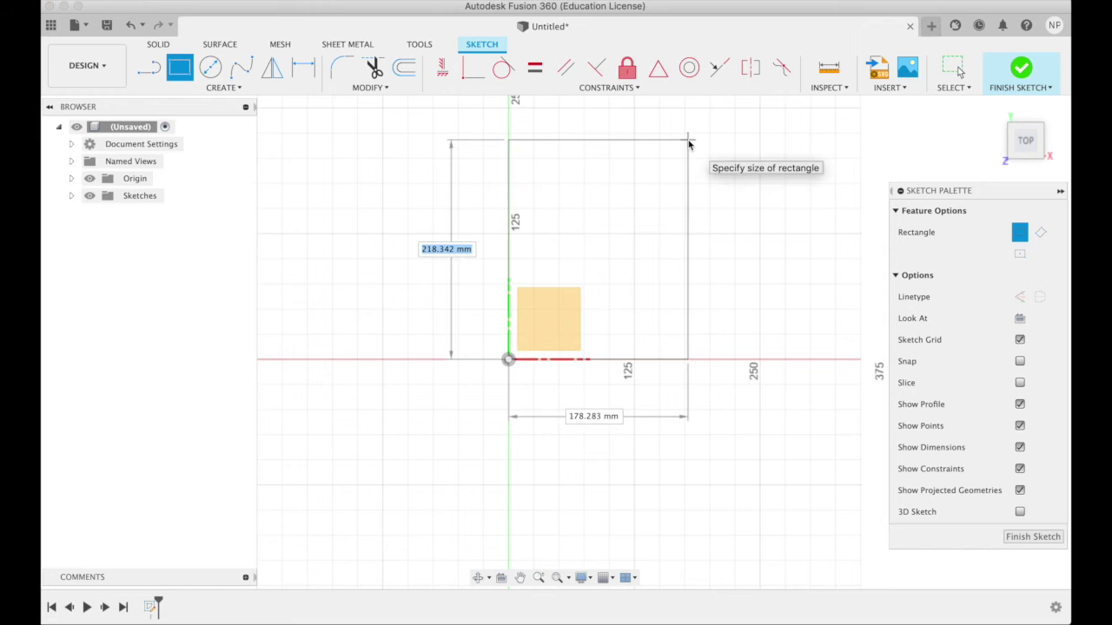
type("350")
key("Tab")
key("Tab")
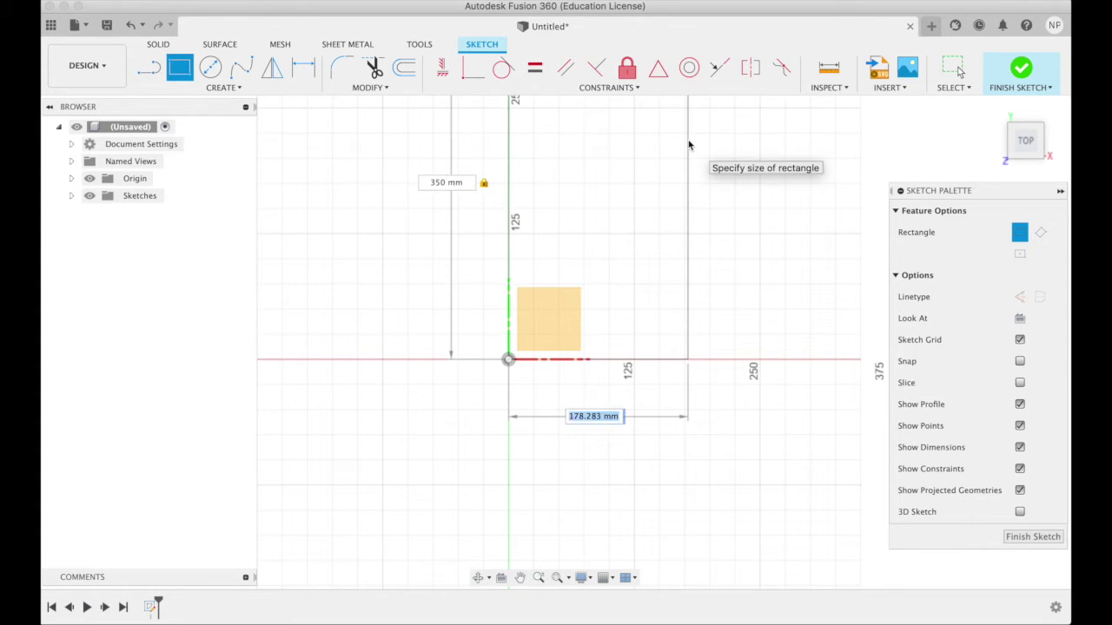
type("250")
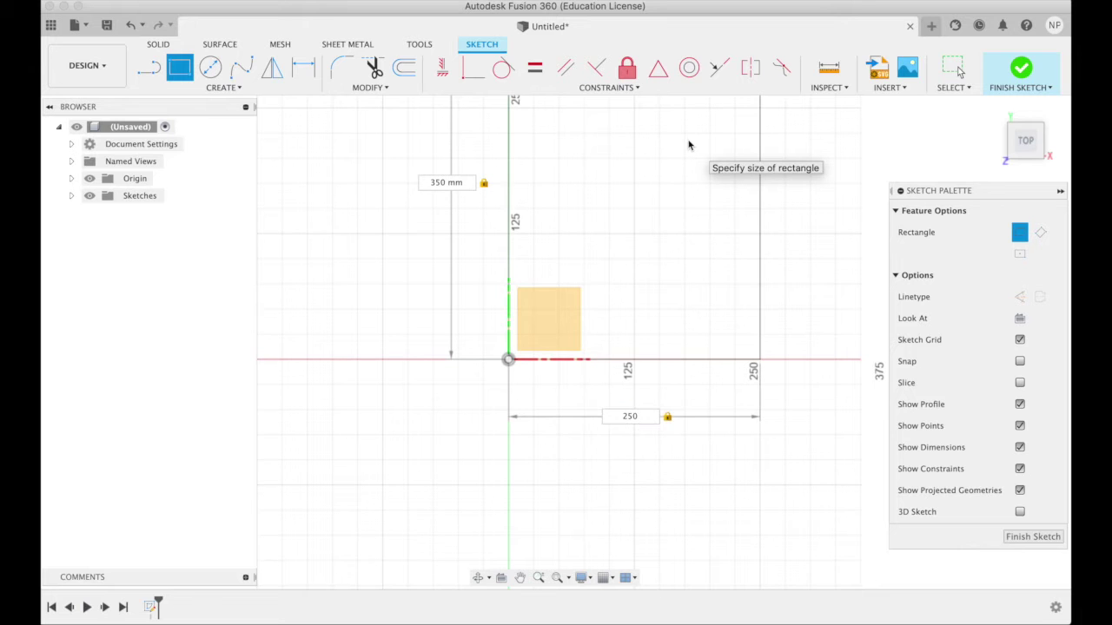
key("Return")
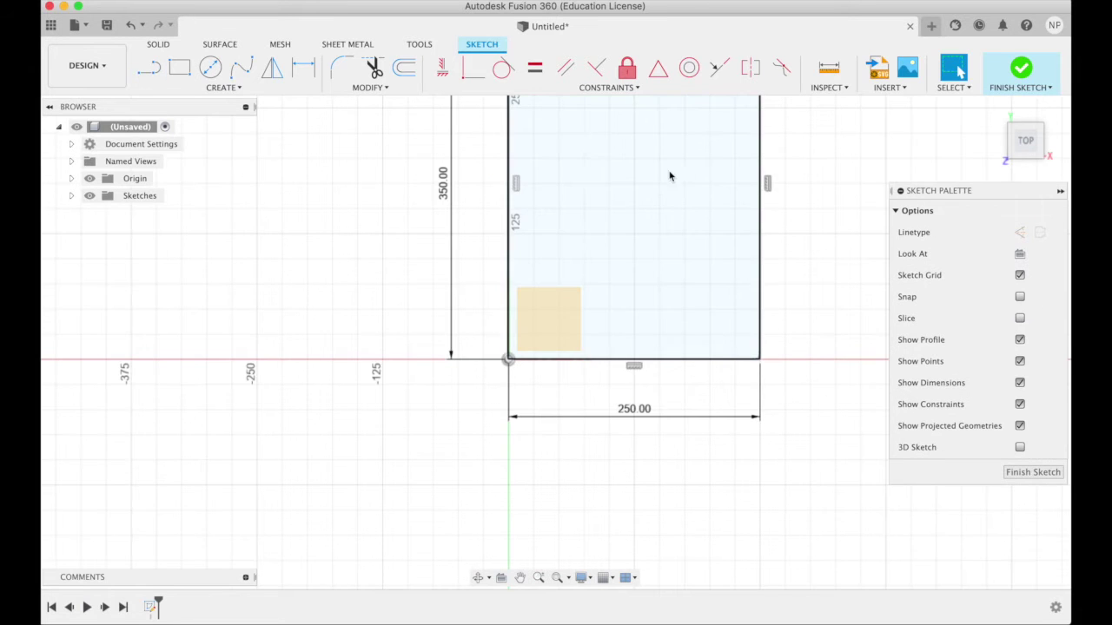
scroll(657, 187, "down", 5)
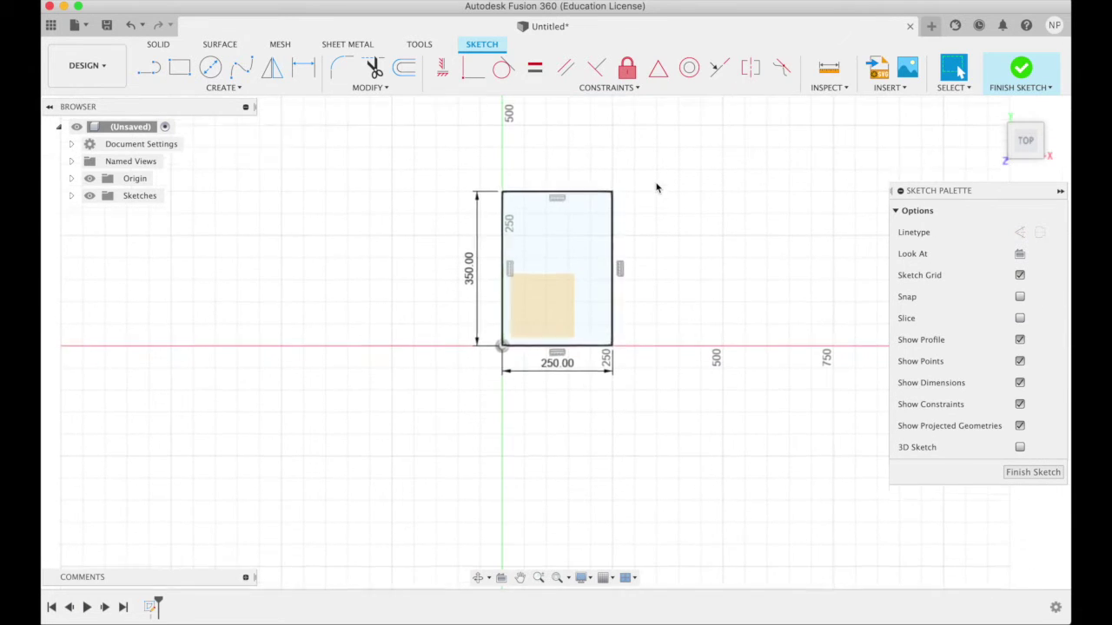
- Draw a 40 mm diameter circle near the plate's top-left corner
left_click(209, 71)
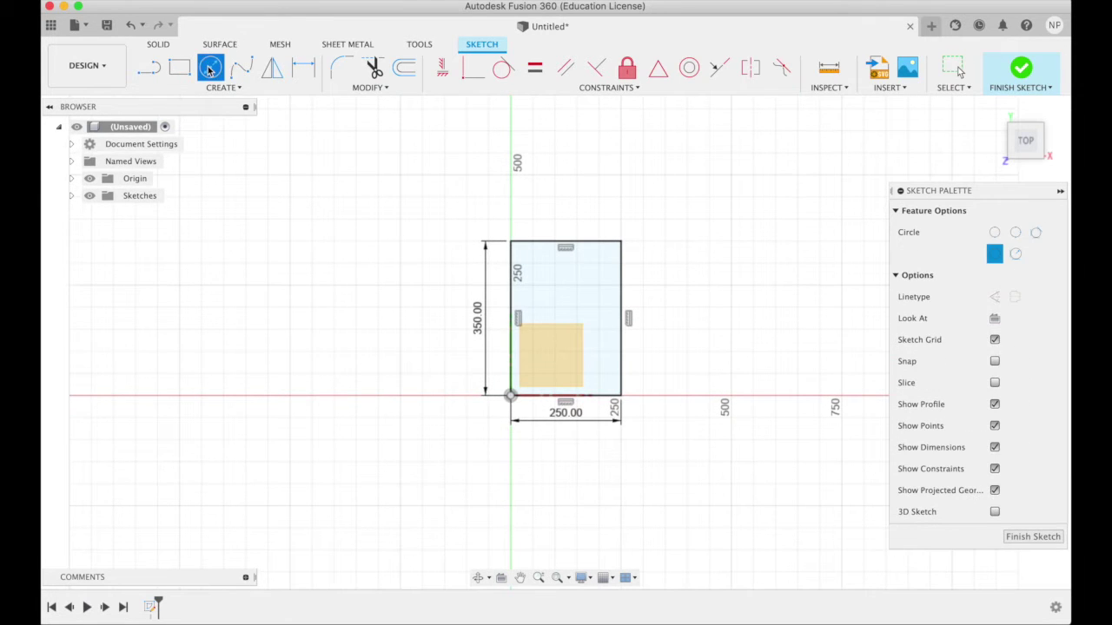
left_click(542, 277)
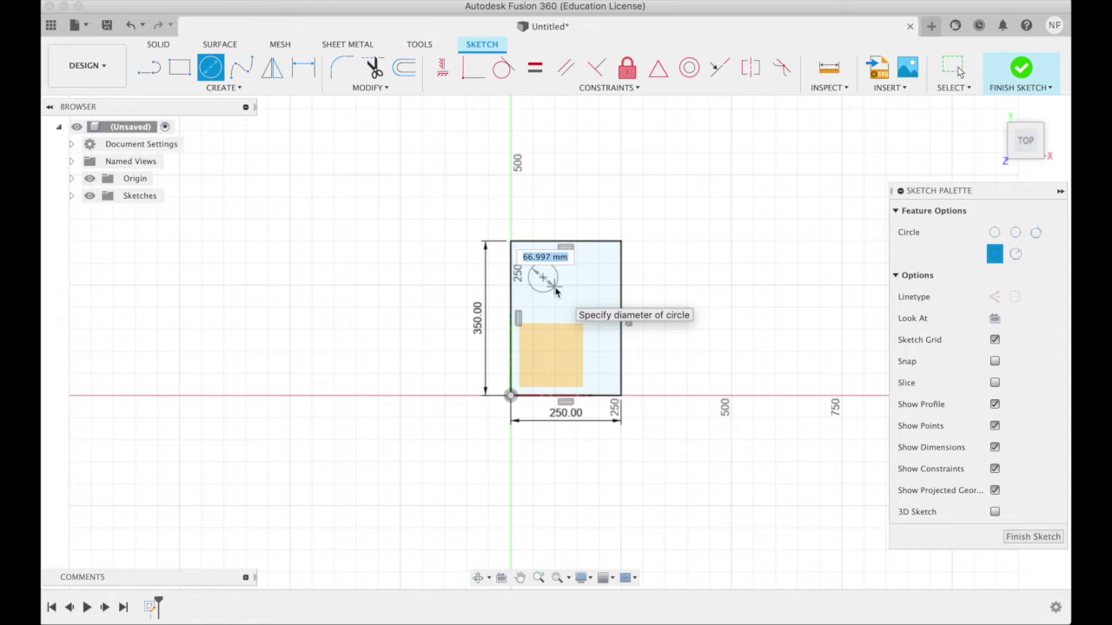
type("40")
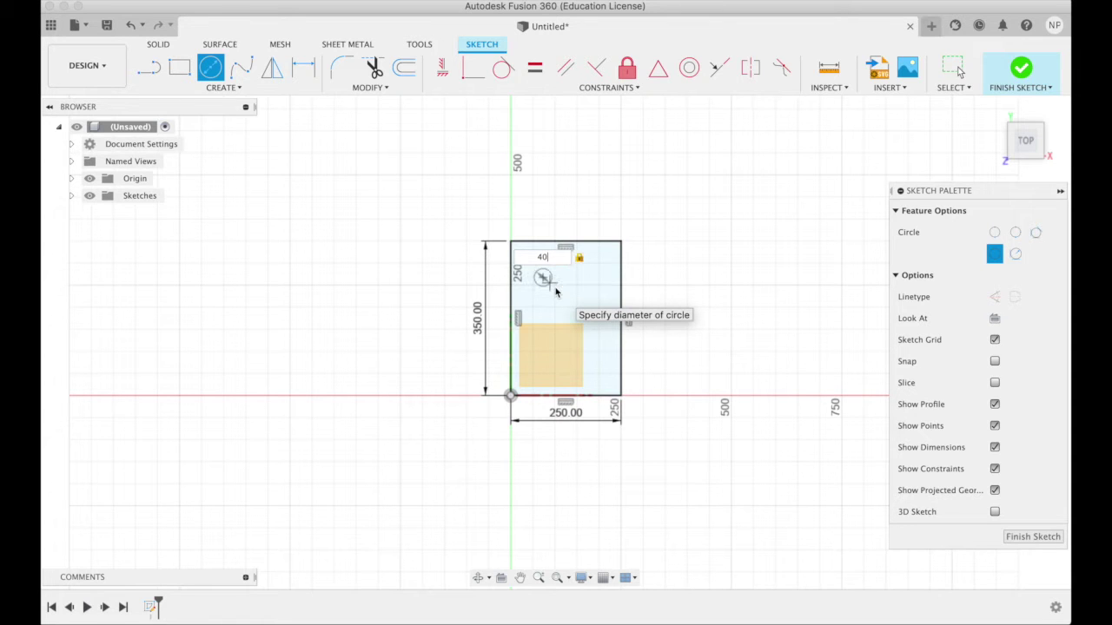
key("Return")
key("Escape")
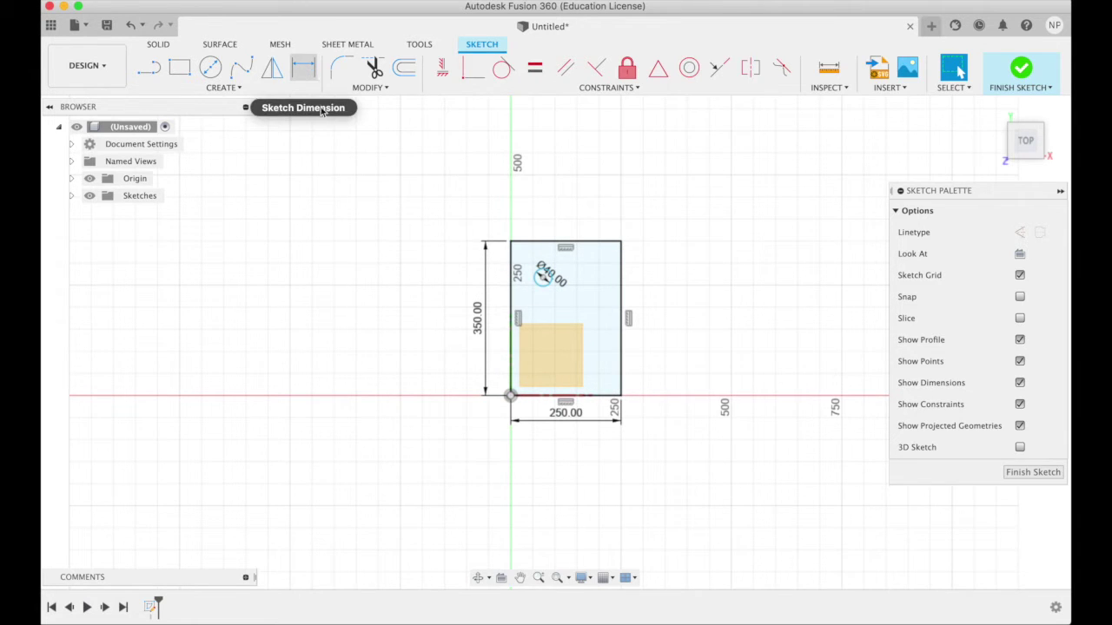
- Dimension the circle centre 75 mm from the left edge and 60 mm below the top, then finish the sketch
key("d")
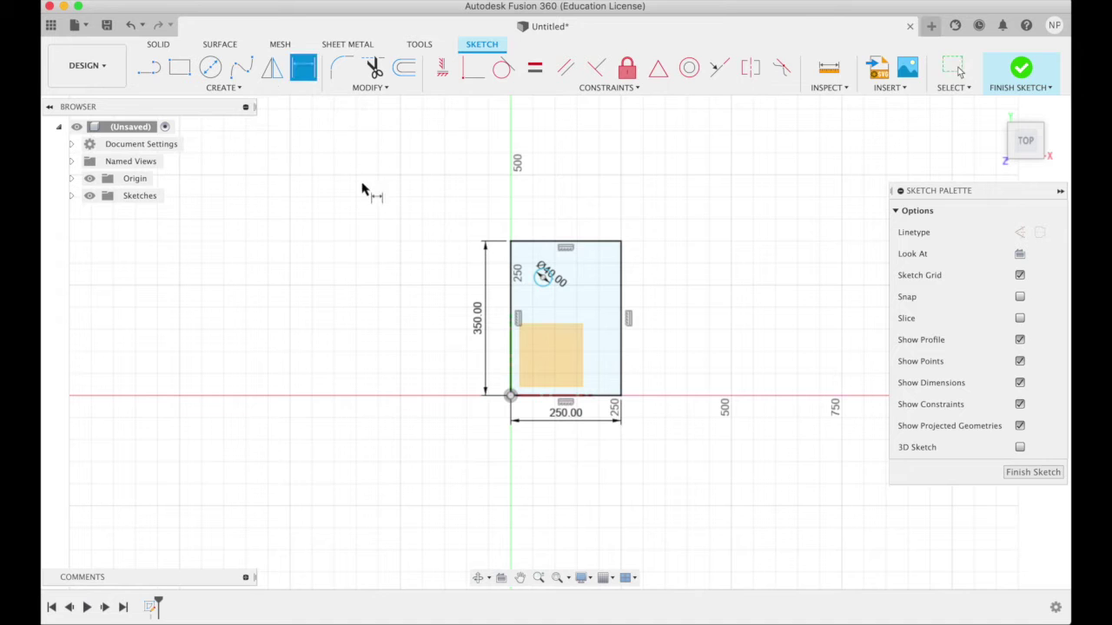
left_click(535, 276)
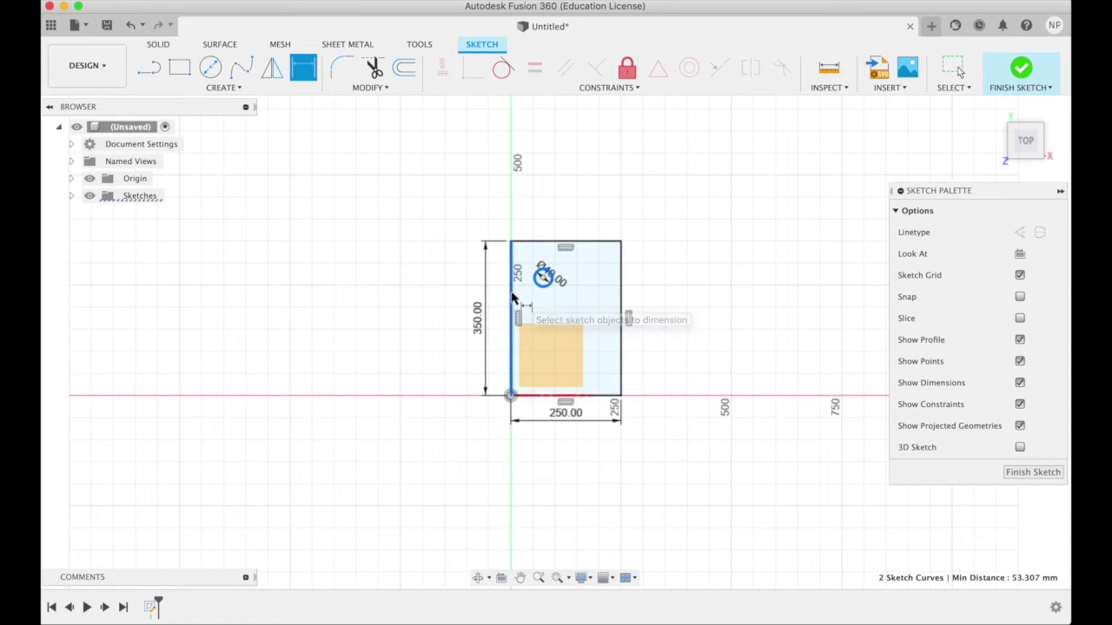
left_click(513, 298)
left_click(547, 496)
type("75")
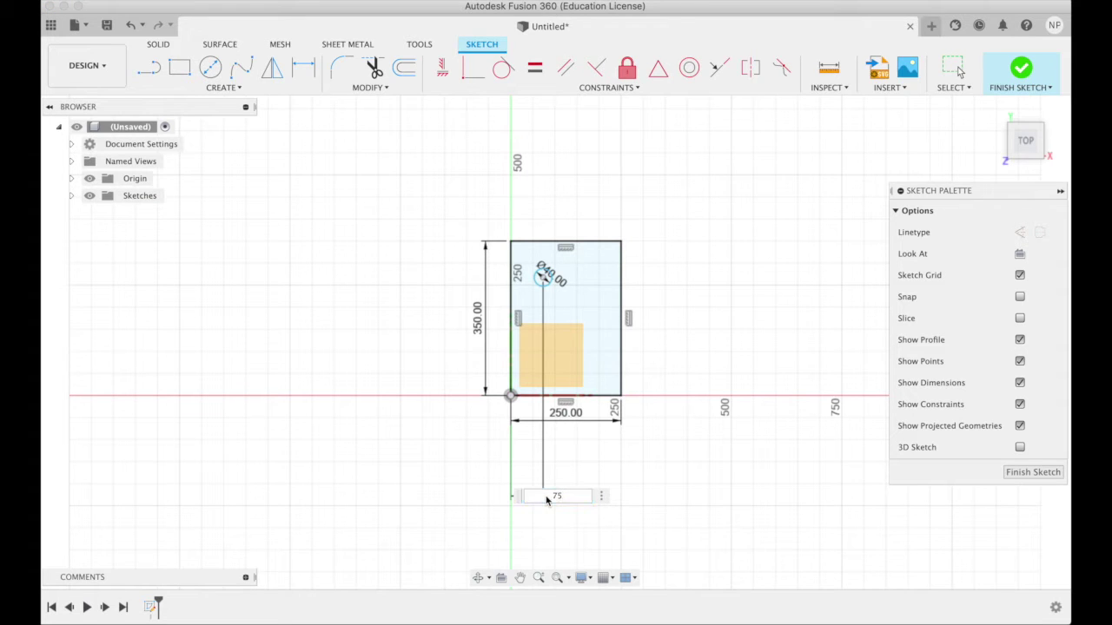
key("Return")
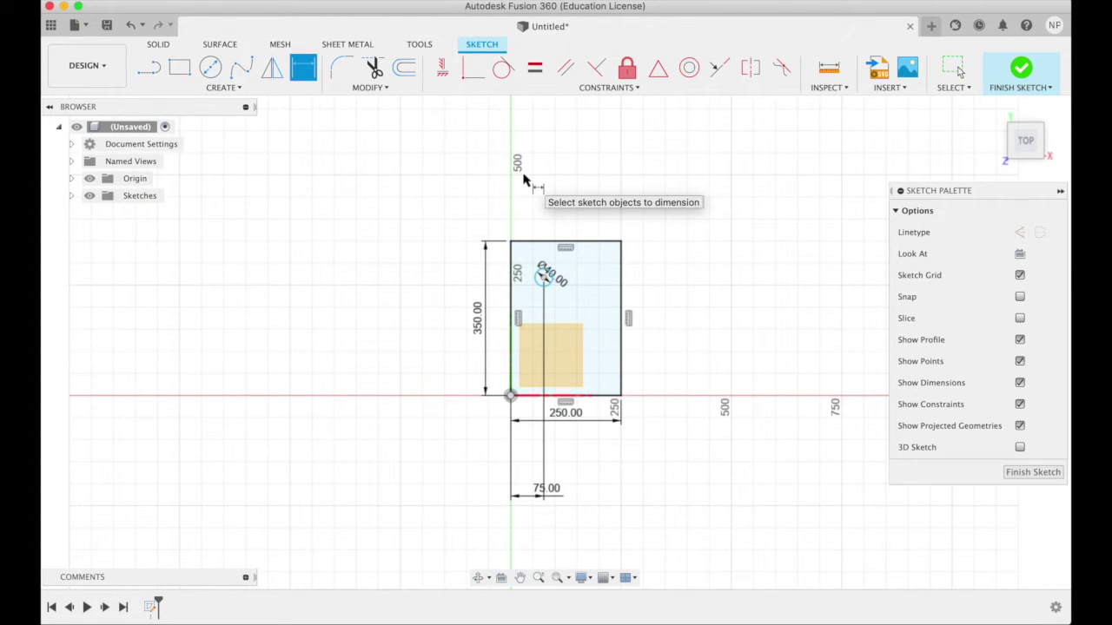
left_click(543, 276)
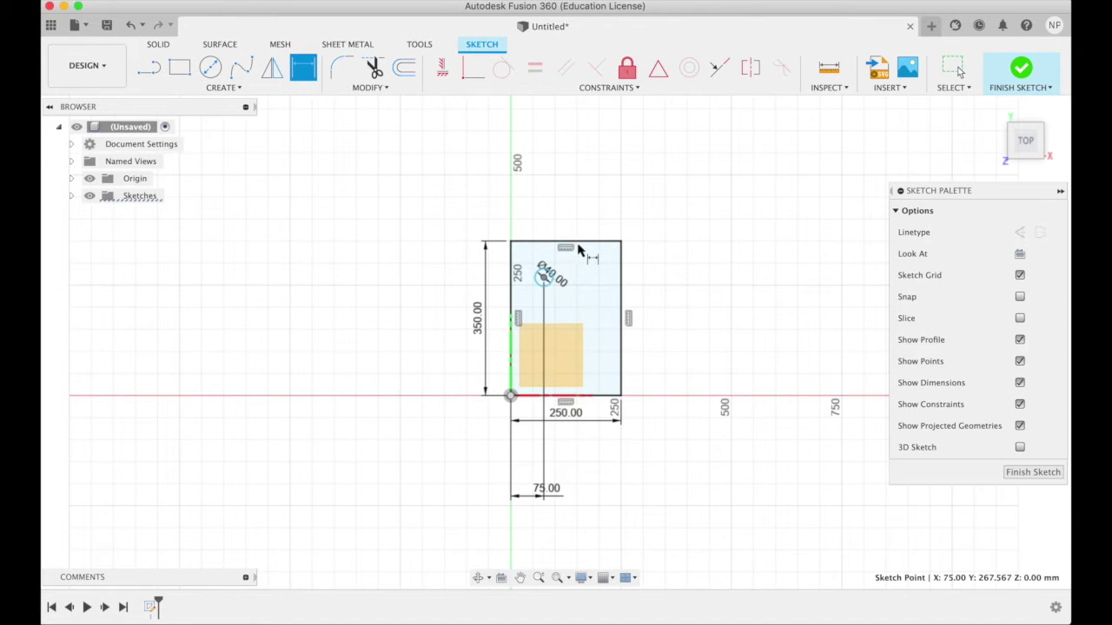
left_click(578, 243)
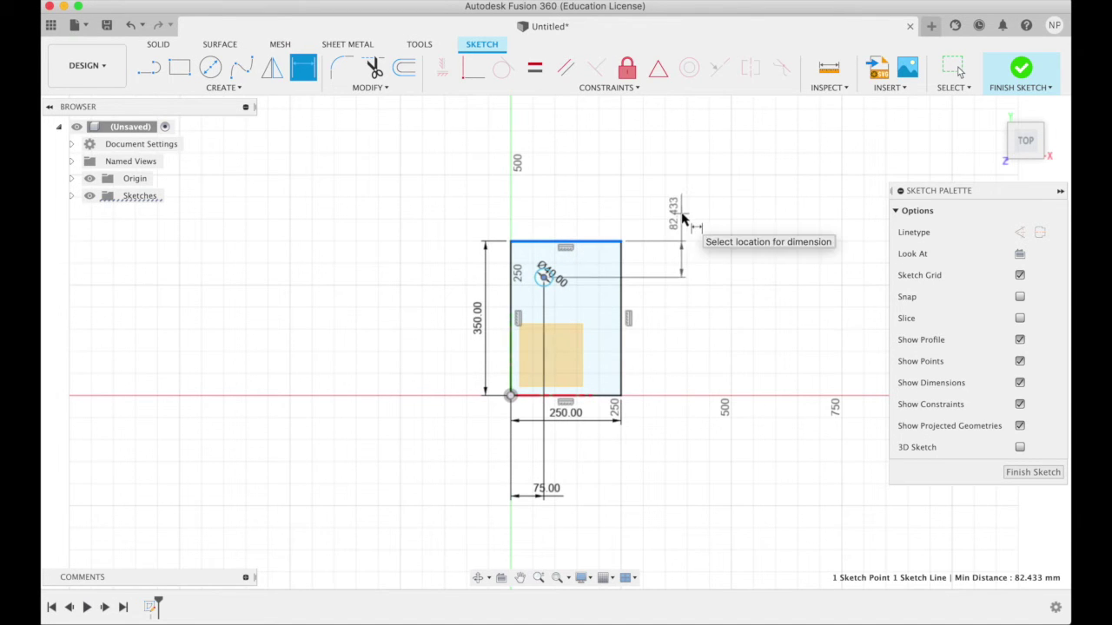
left_click(683, 220)
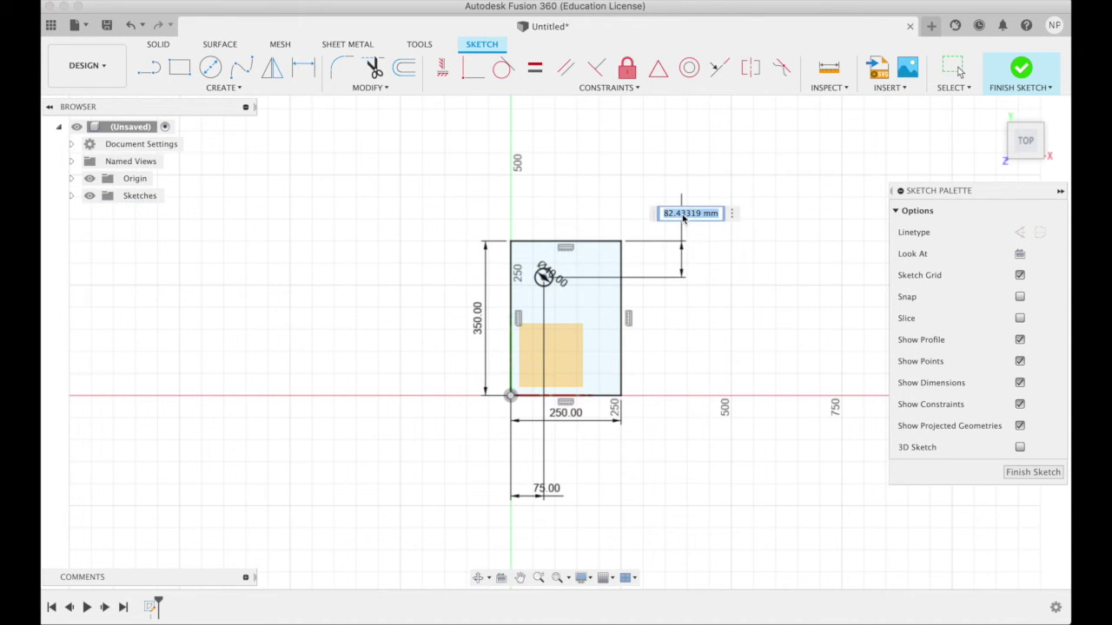
type("60")
key("Return")
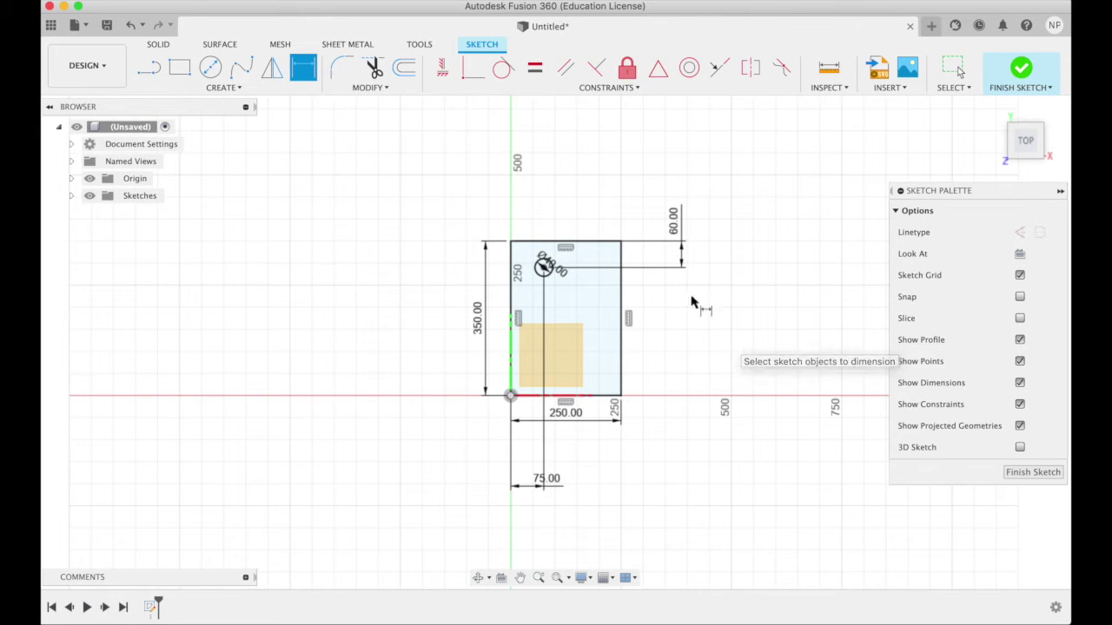
left_click(1014, 473)
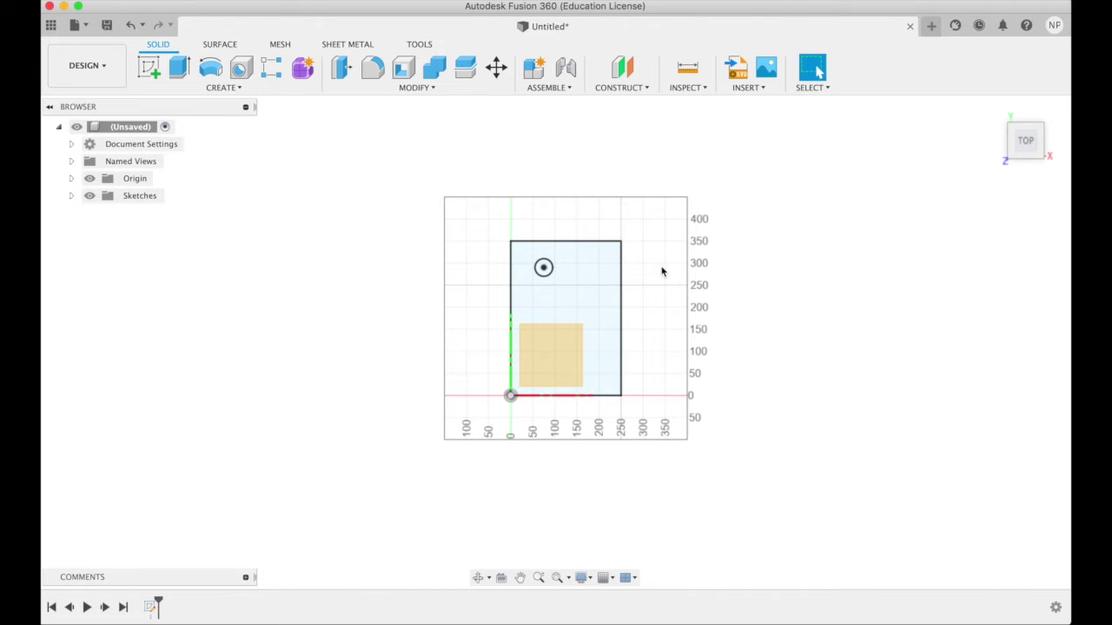
- Extrude the plate profile 25 mm thick as a new body and start a fillet
left_click_drag(1022, 137, 947, 87)
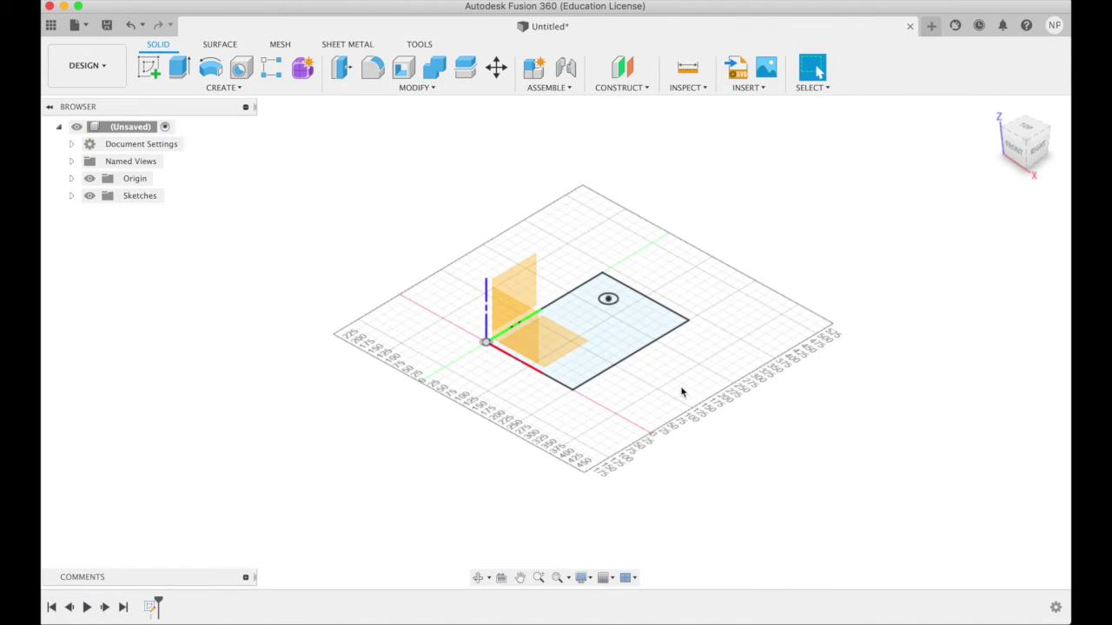
scroll(682, 393, "up", 5)
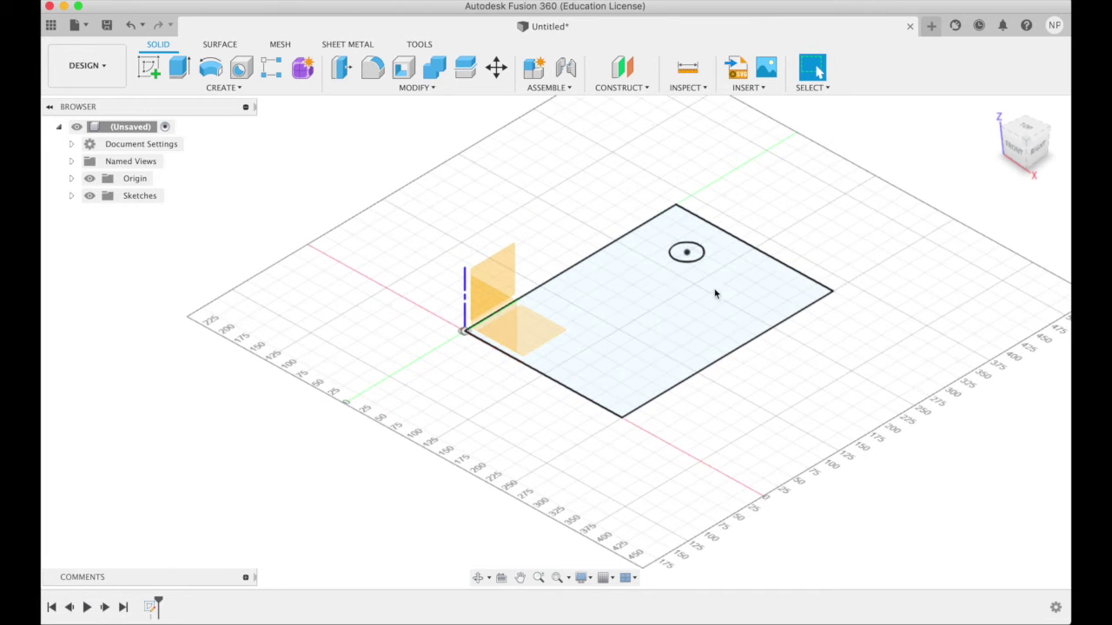
left_click(179, 68)
left_click(683, 295)
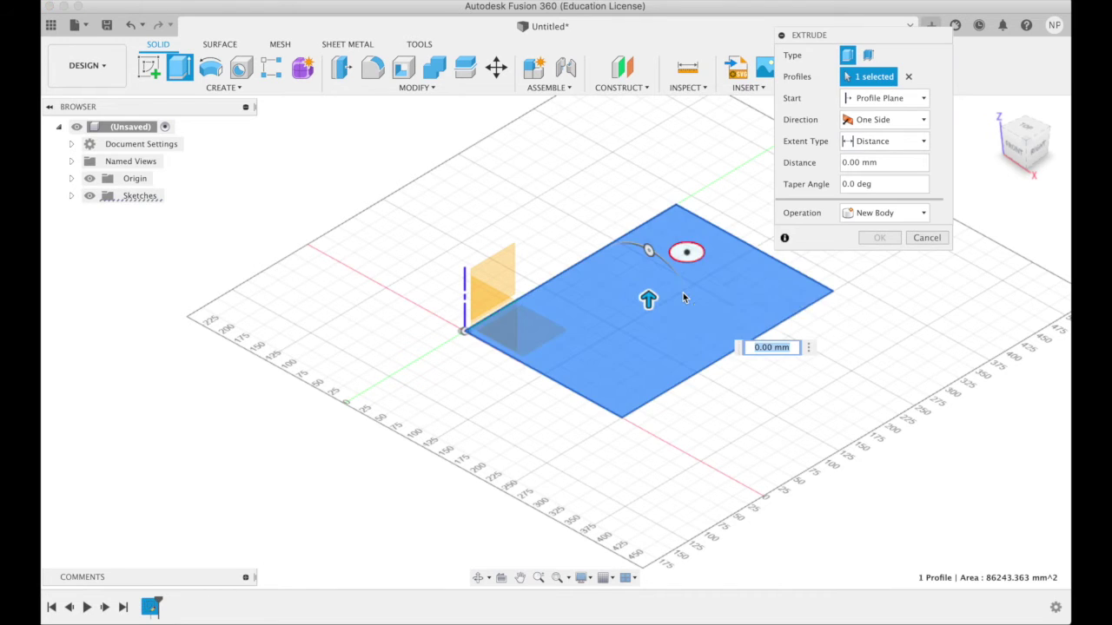
left_click_drag(648, 298, 647, 287)
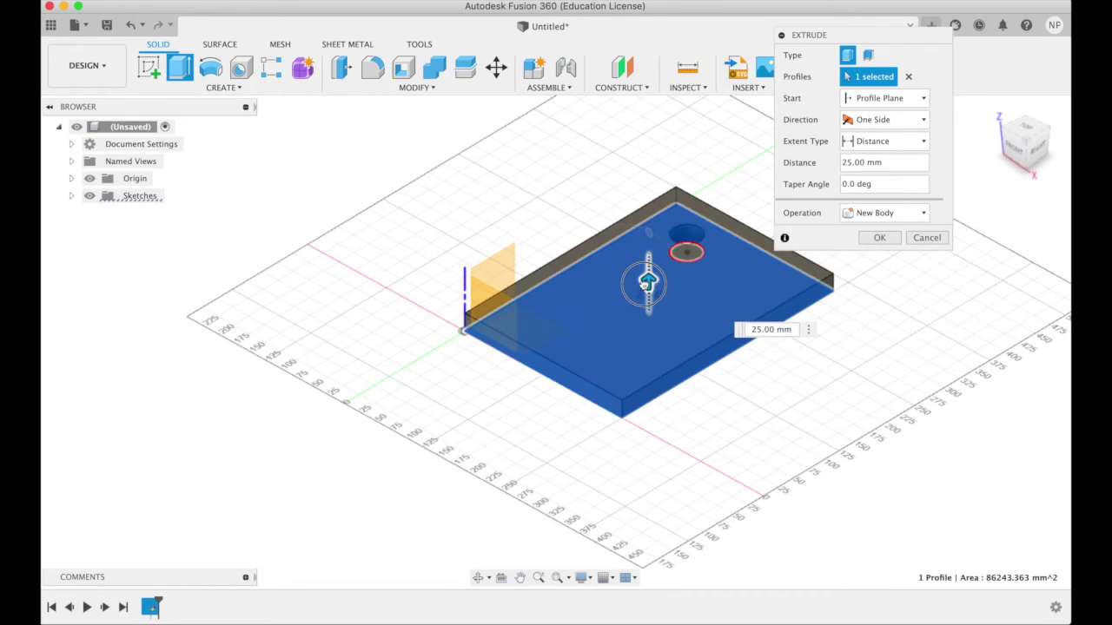
key("Return")
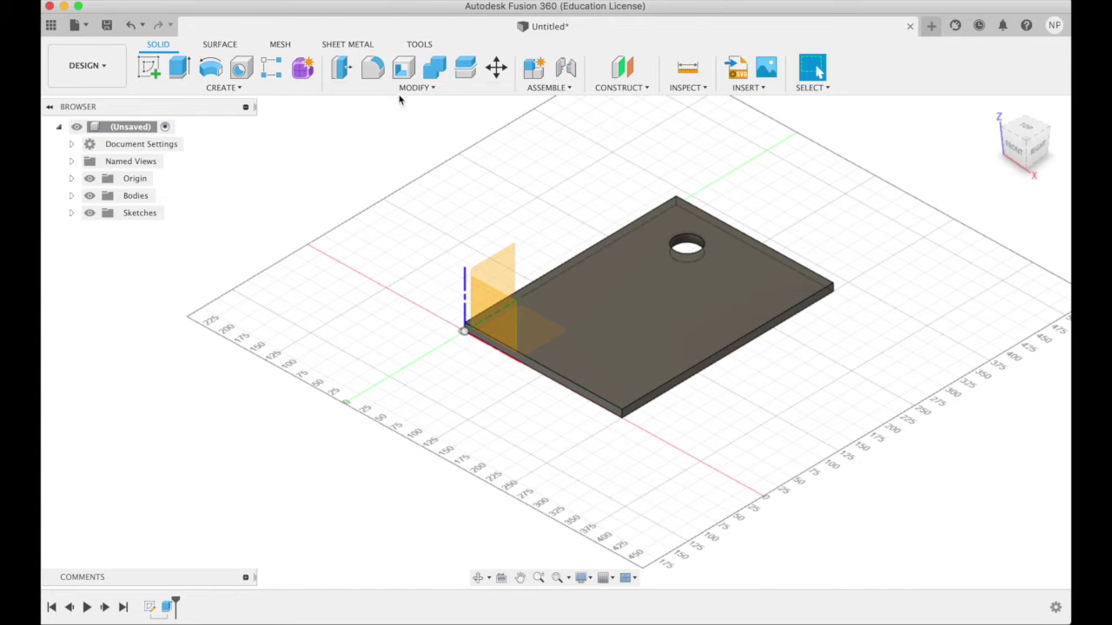
left_click(375, 72)
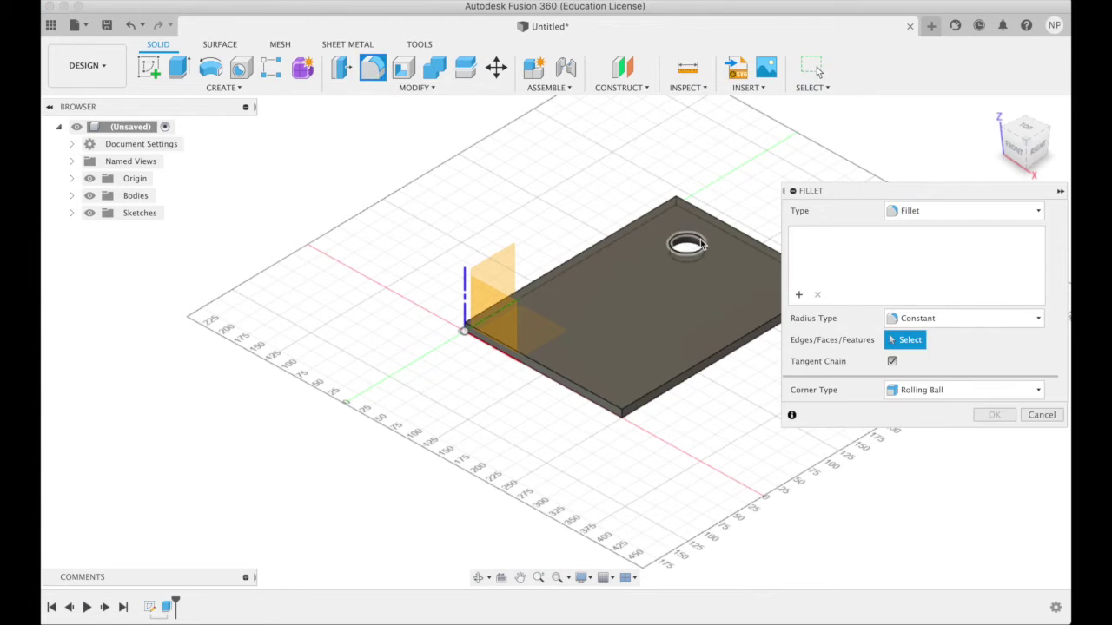
- Round the plate's far corner edge with a 62.50 mm fillet
left_click(679, 205)
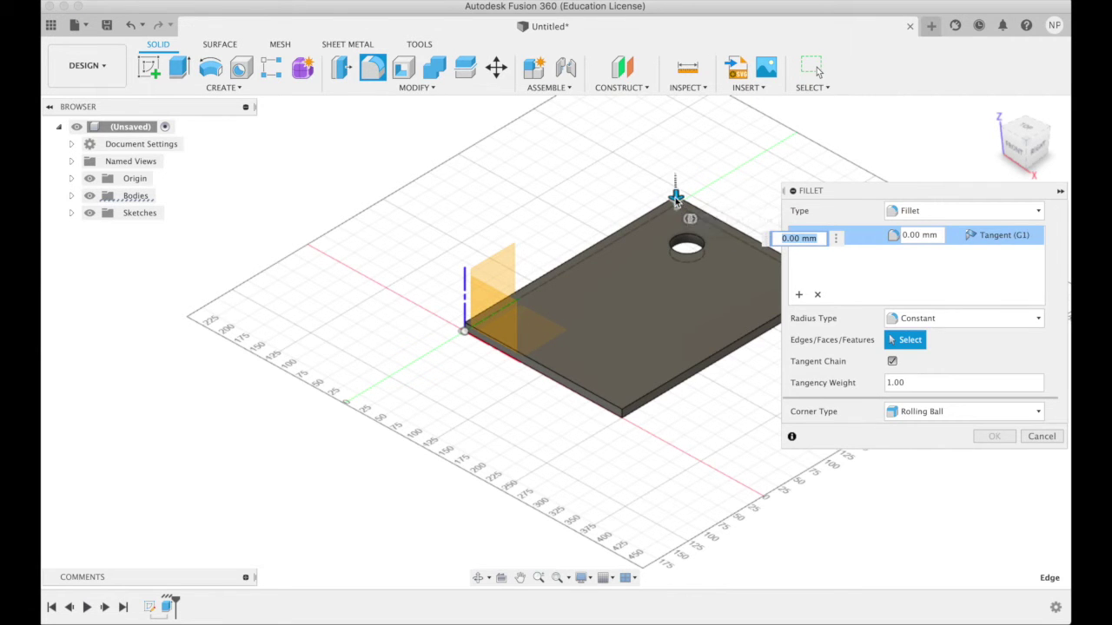
left_click_drag(677, 199, 677, 213)
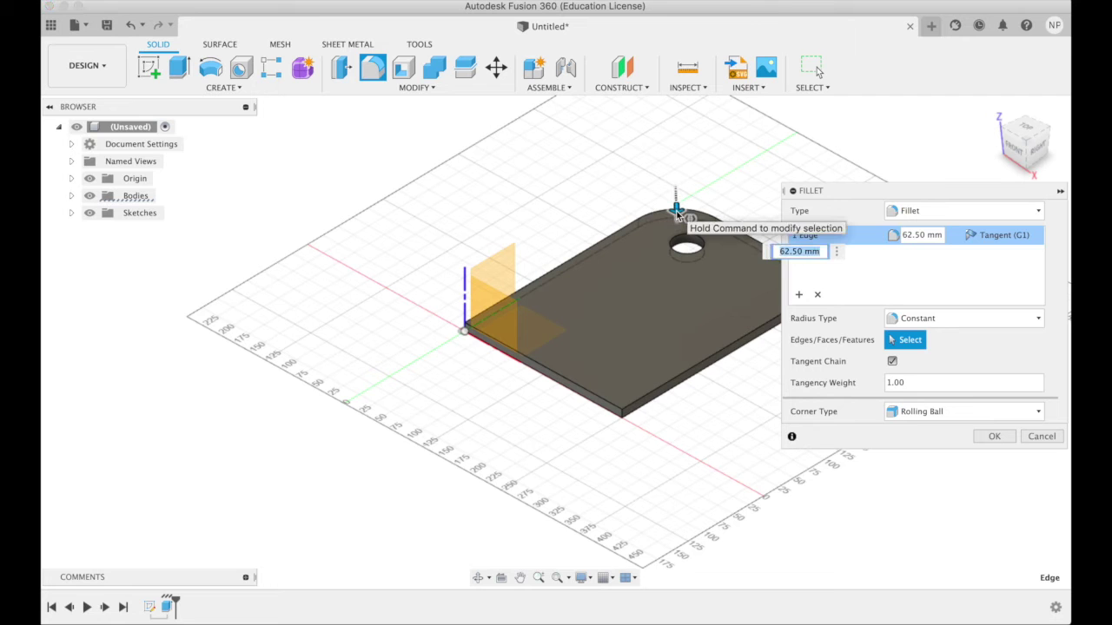
key("Return")
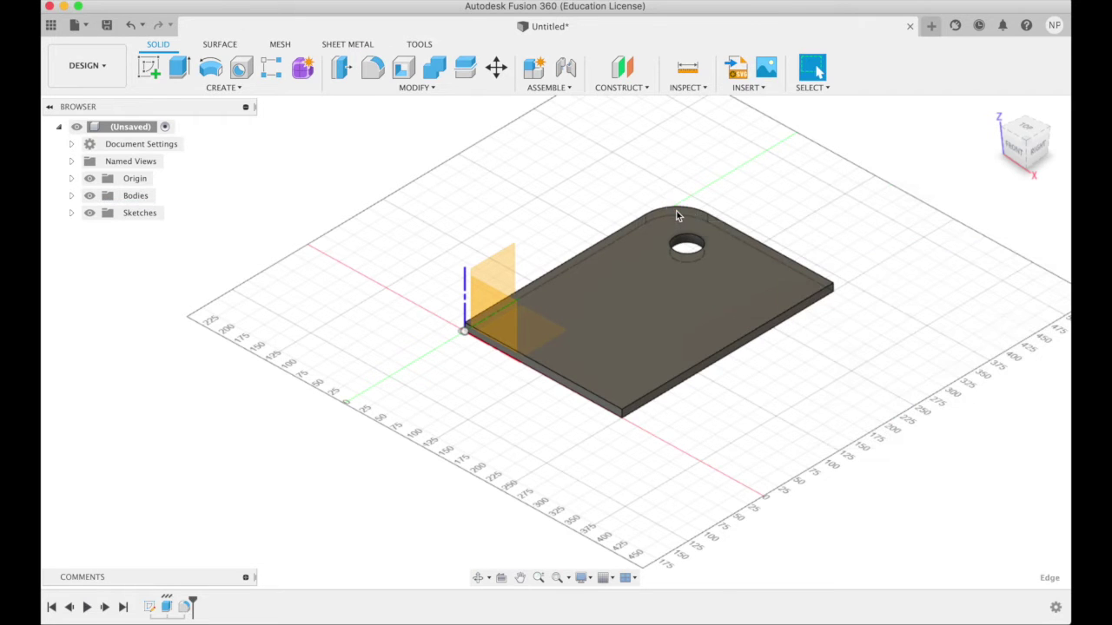
- Add a 2.50 mm diameter hole on the plate's top face
left_click(1026, 136)
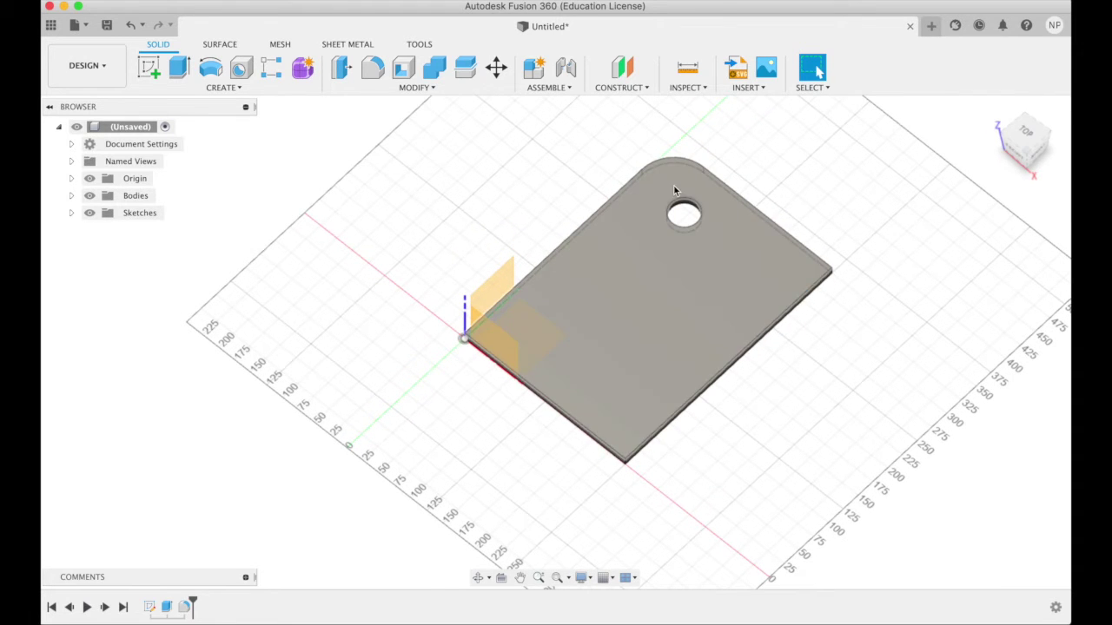
left_click(243, 69)
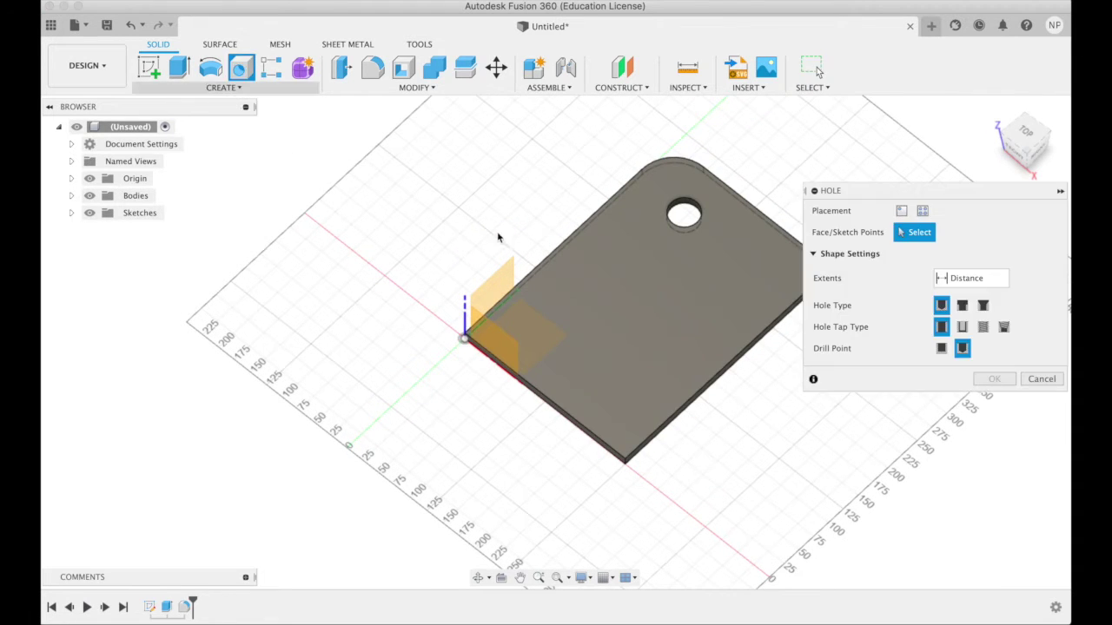
left_click(710, 291)
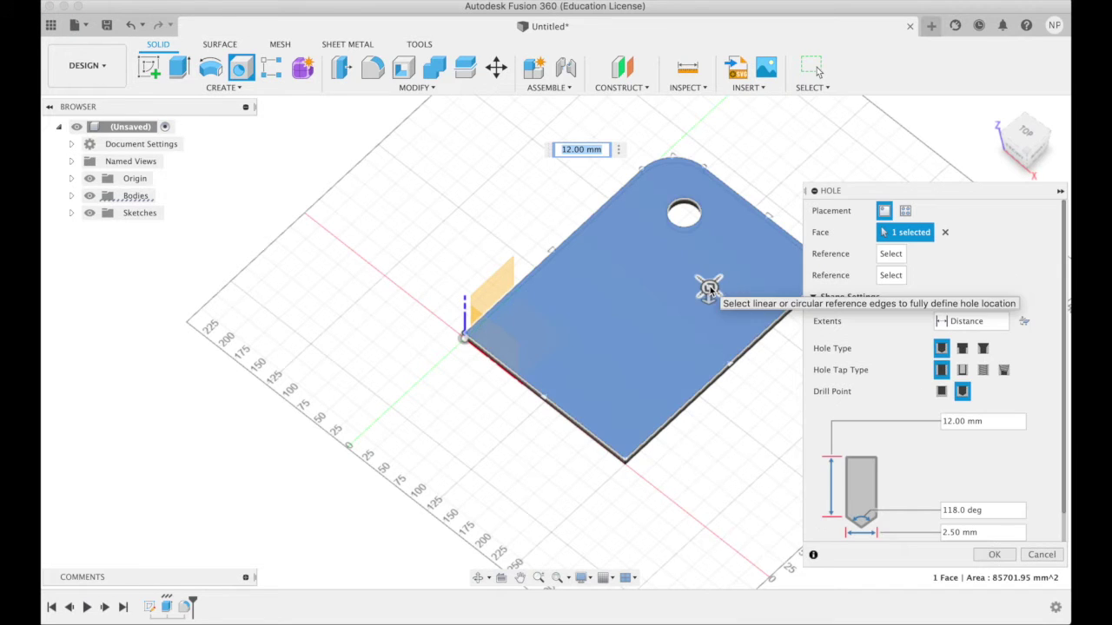
left_click(953, 532)
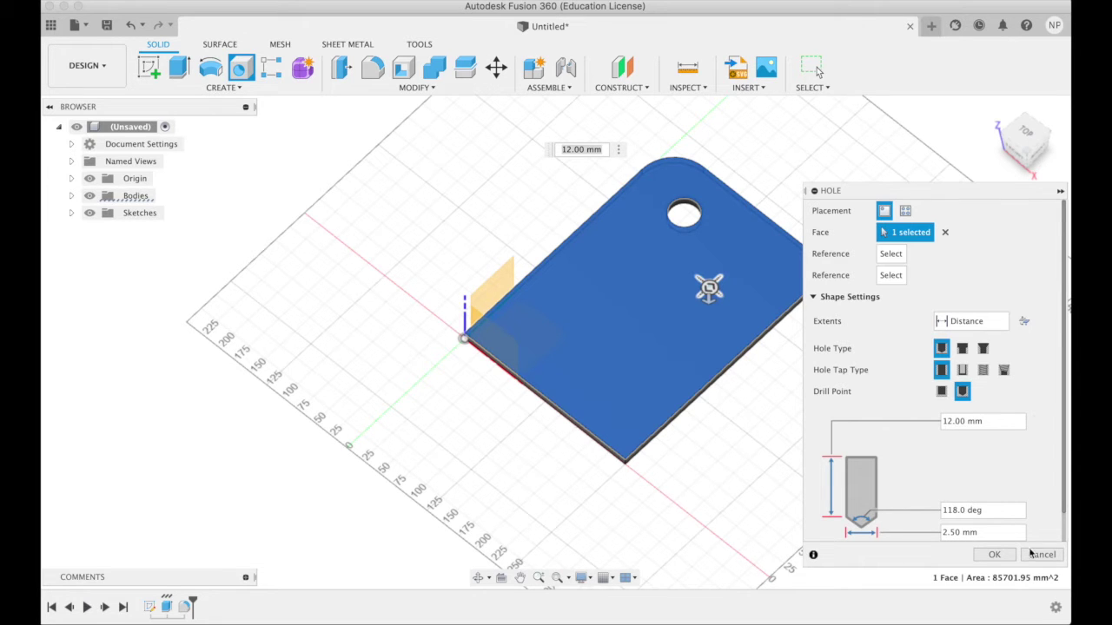
left_click(1005, 556)
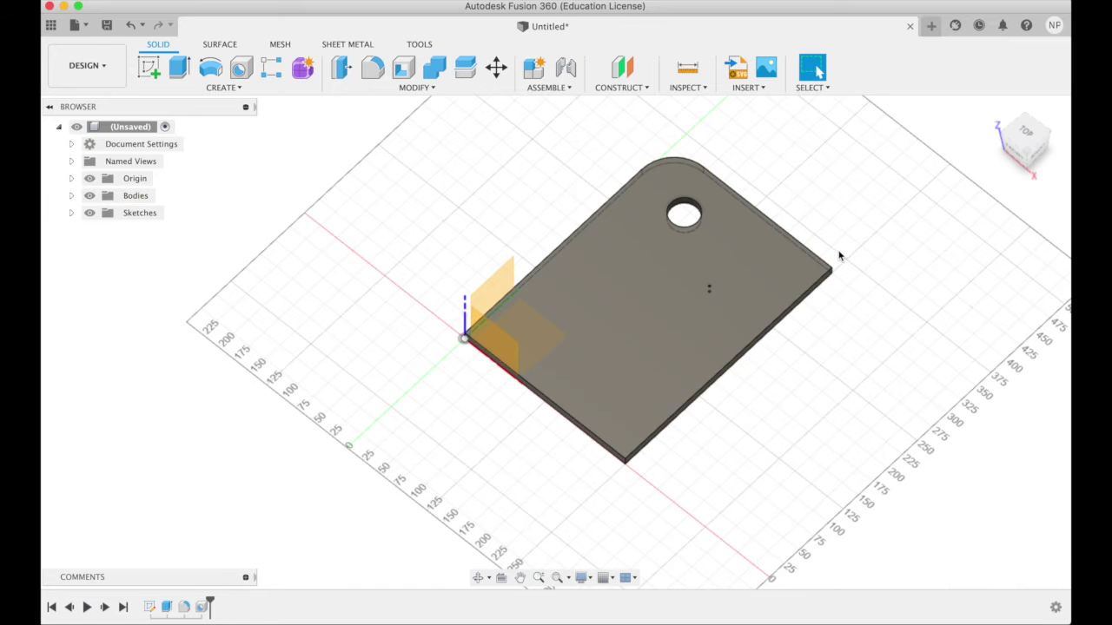
- Switch to the Manufacture workspace and reset to an isometric view
left_click(1023, 144)
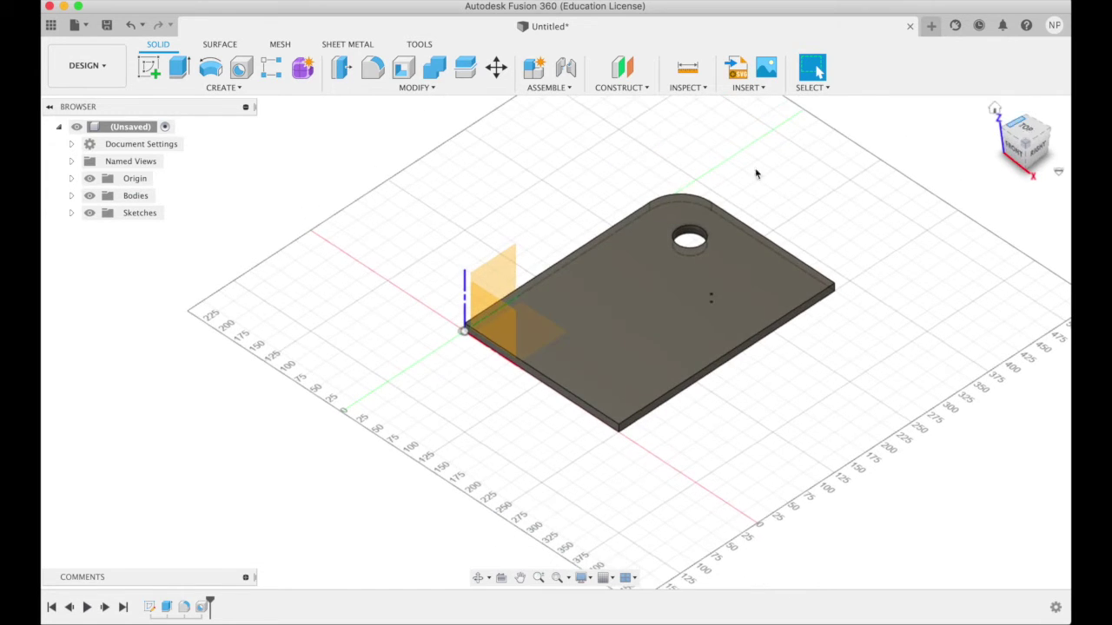
left_click(106, 66)
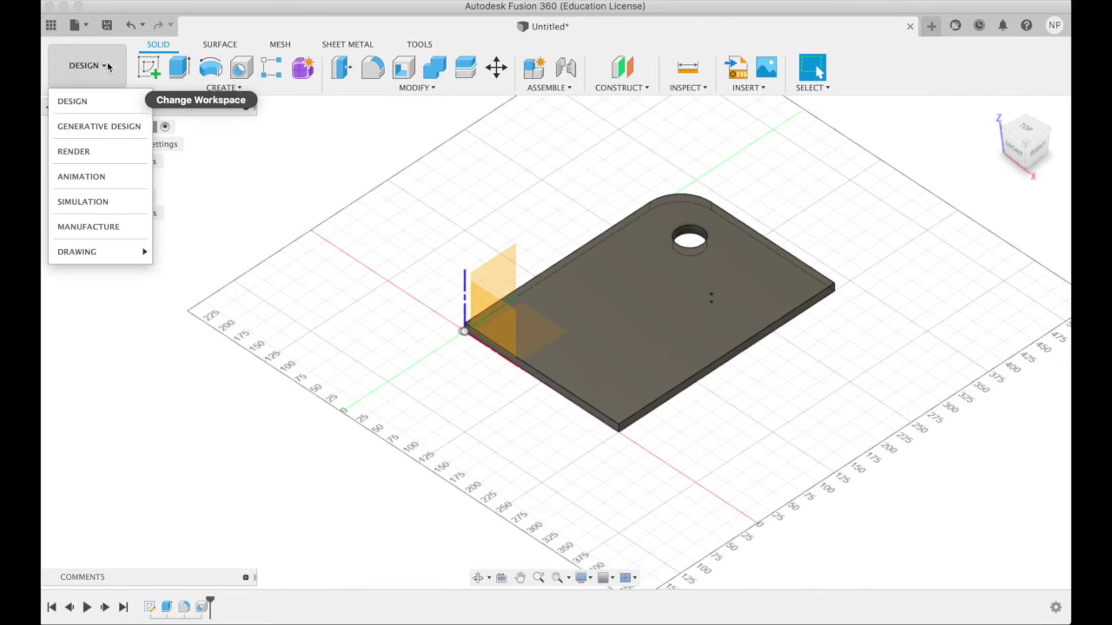
left_click(88, 227)
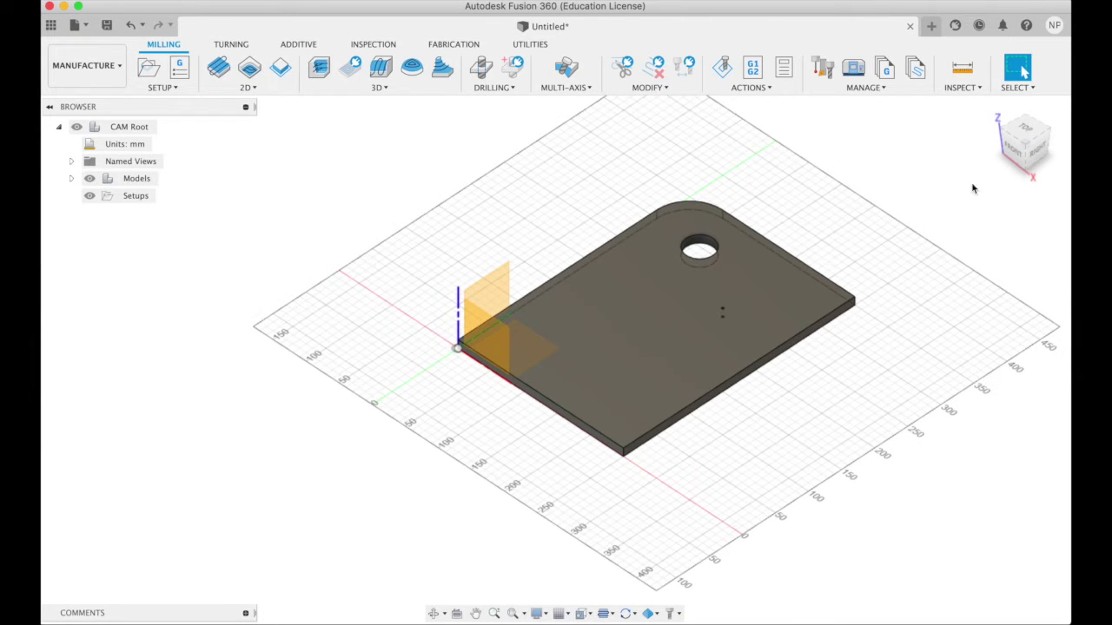
left_click(1024, 143)
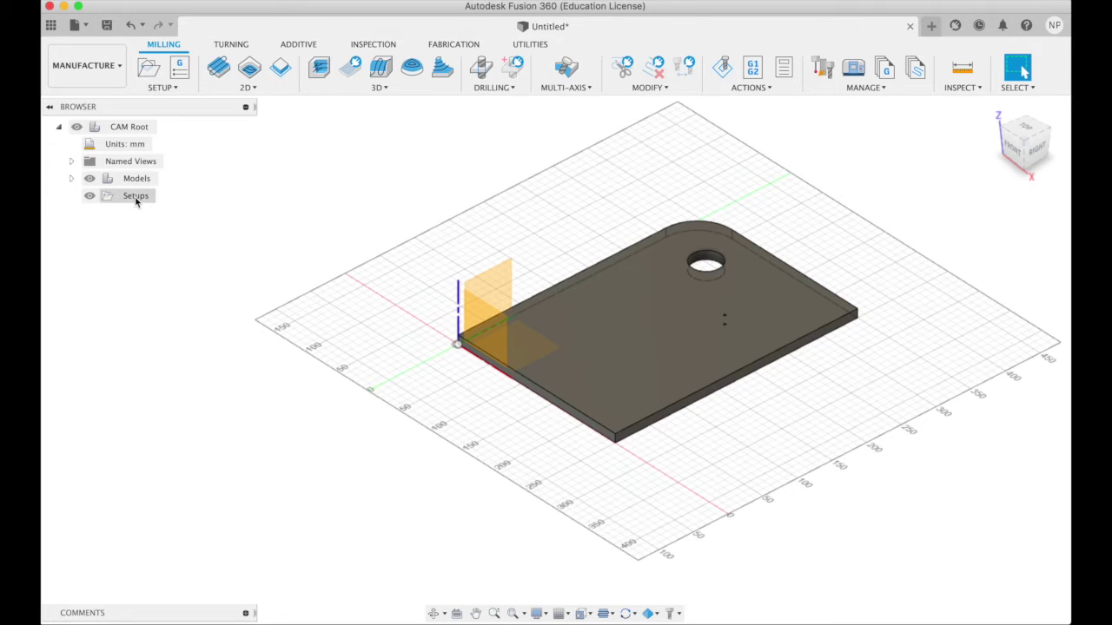
- Create a new milling setup using the Blue Elephant machine from the local library
left_click(172, 87)
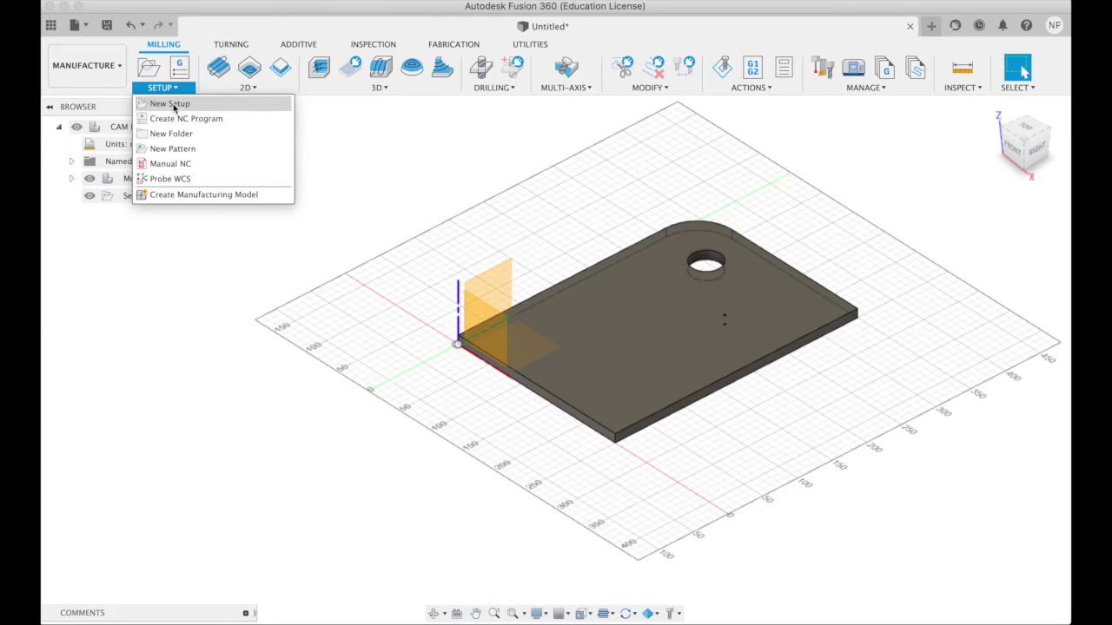
left_click(165, 102)
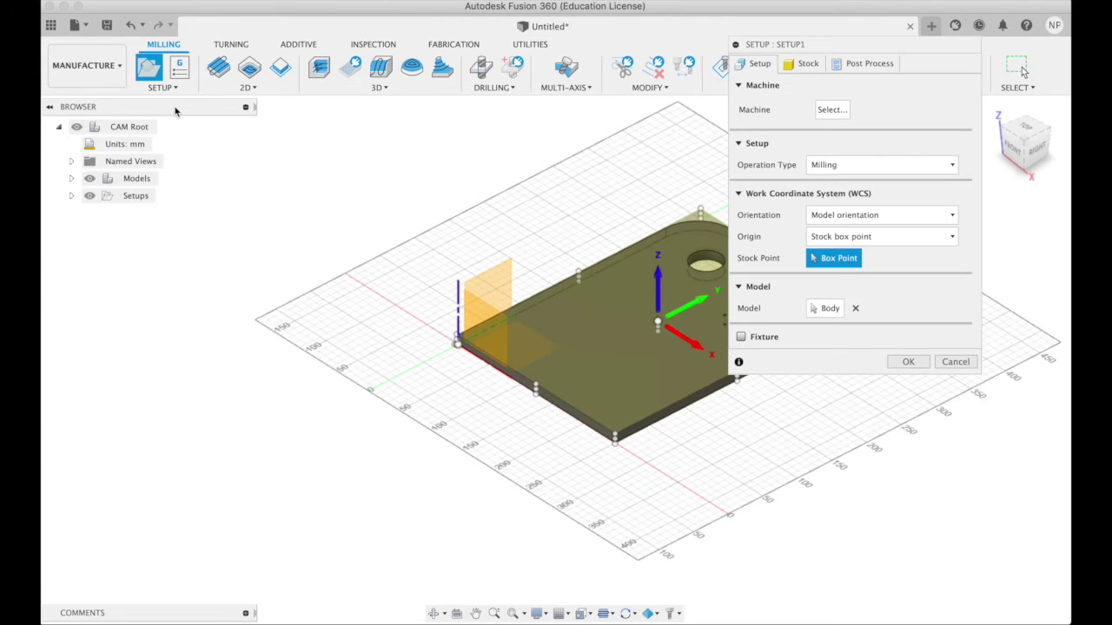
left_click(830, 110)
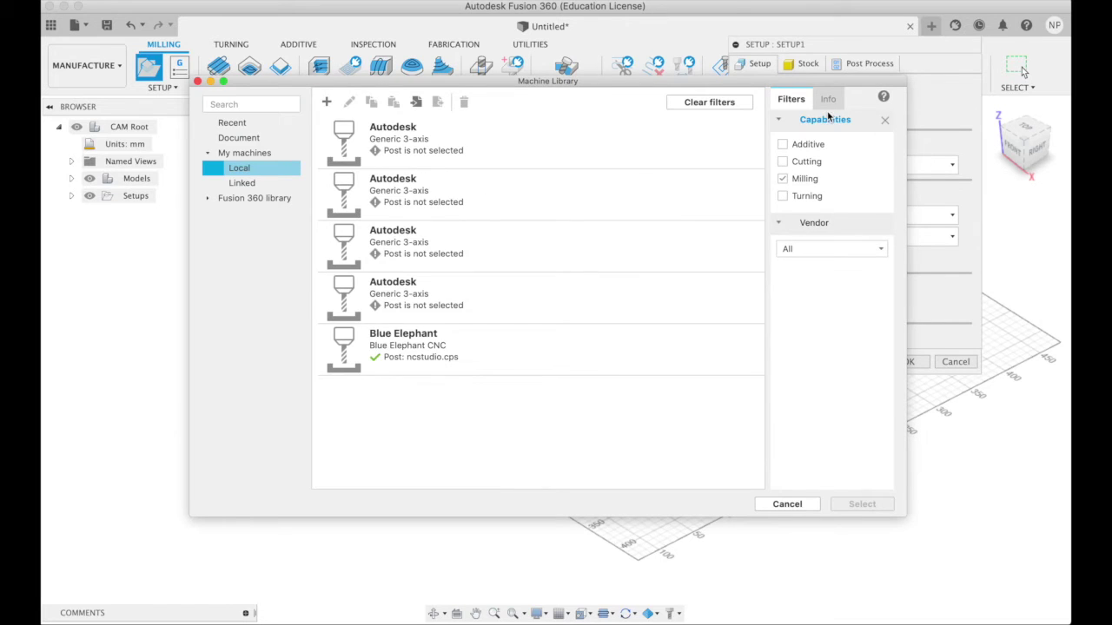
left_click(268, 168)
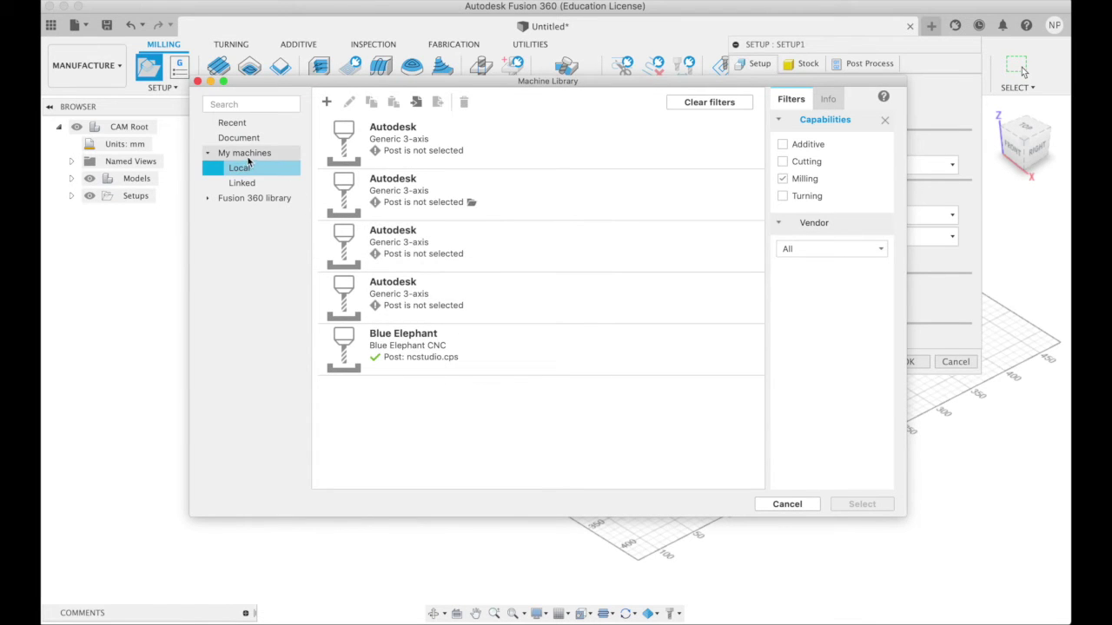
left_click(417, 349)
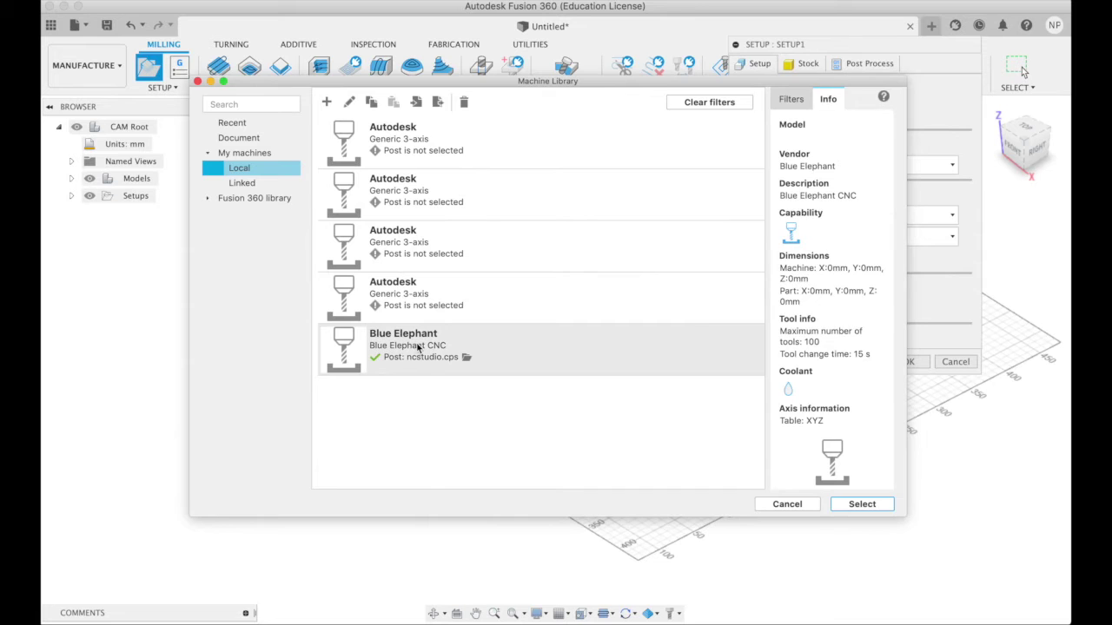
left_click(861, 504)
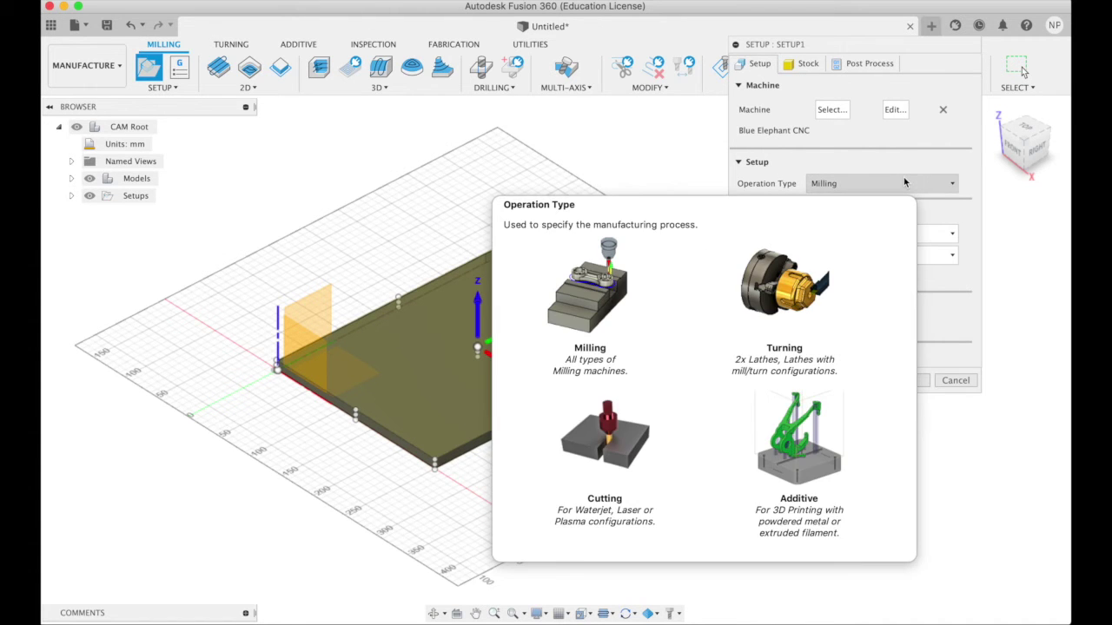
- Make the stock a fixed size box 1220 mm wide and 2440 mm deep
left_click(803, 66)
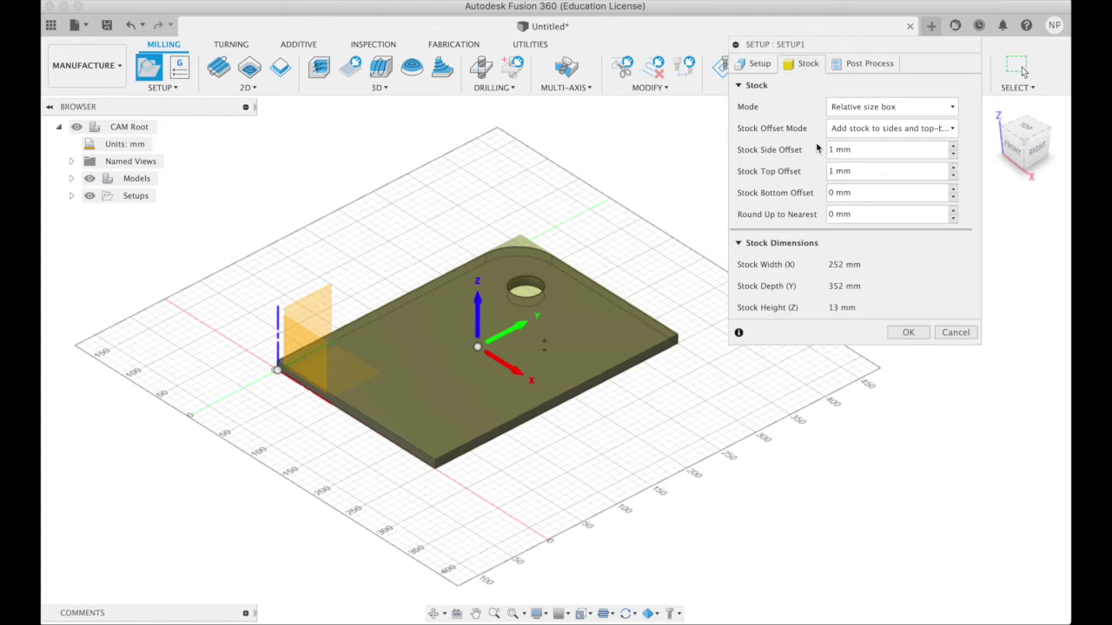
left_click(879, 109)
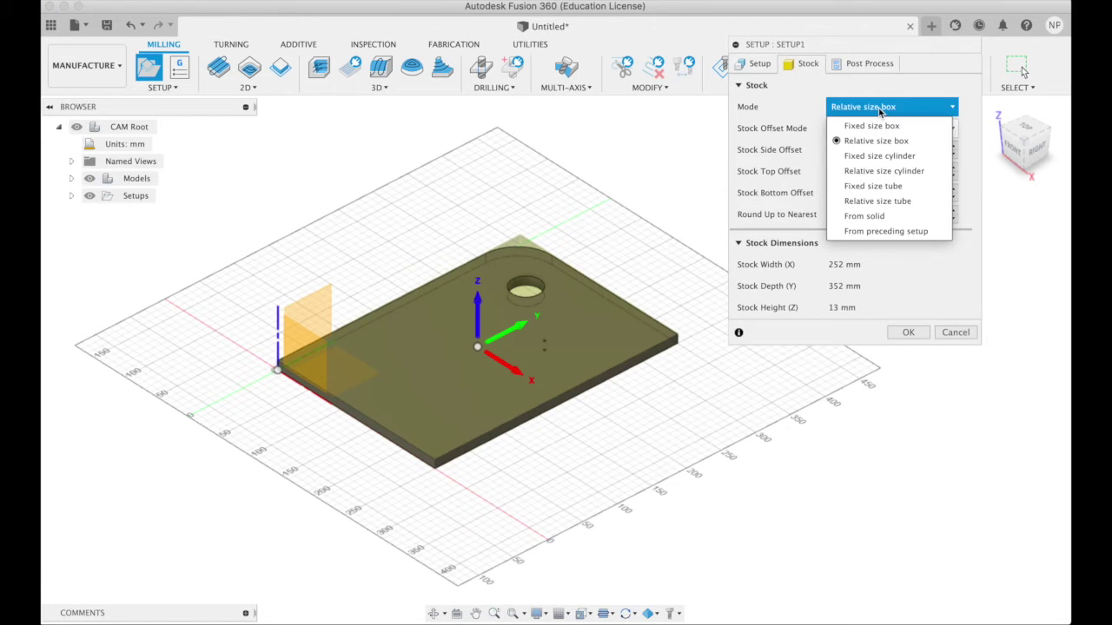
left_click(881, 126)
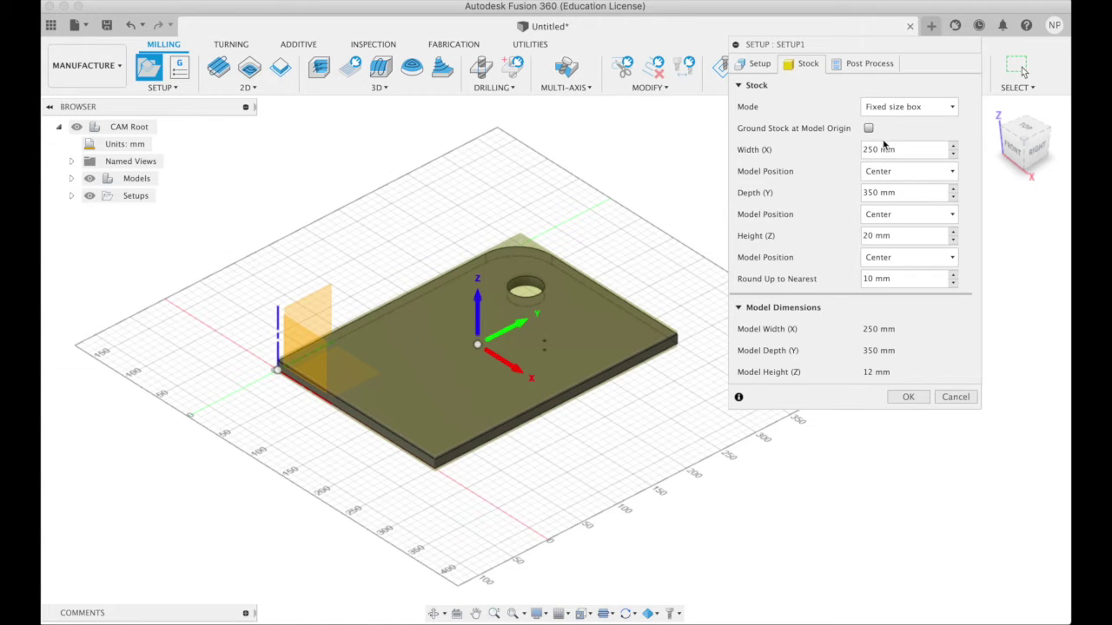
double_click(875, 150)
type("12")
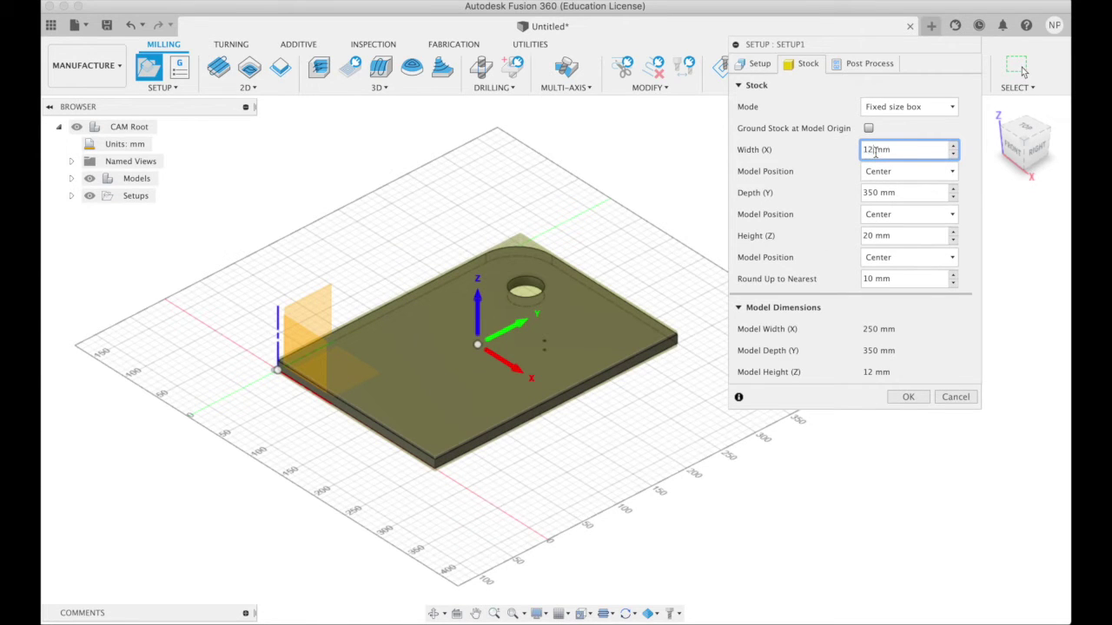
type("20")
key("Return")
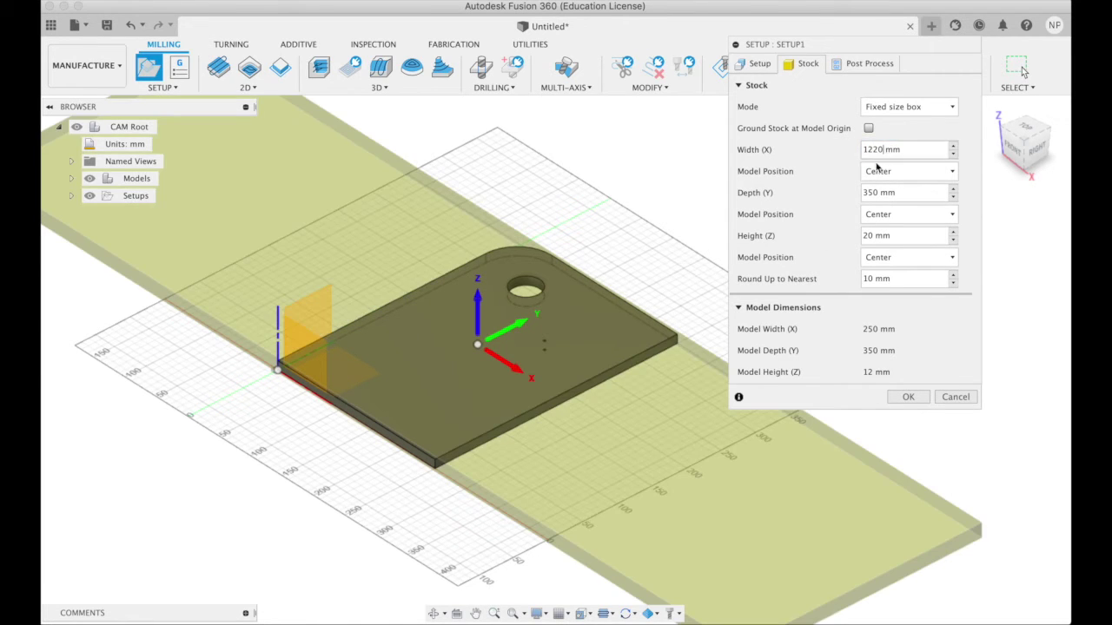
left_click(880, 234)
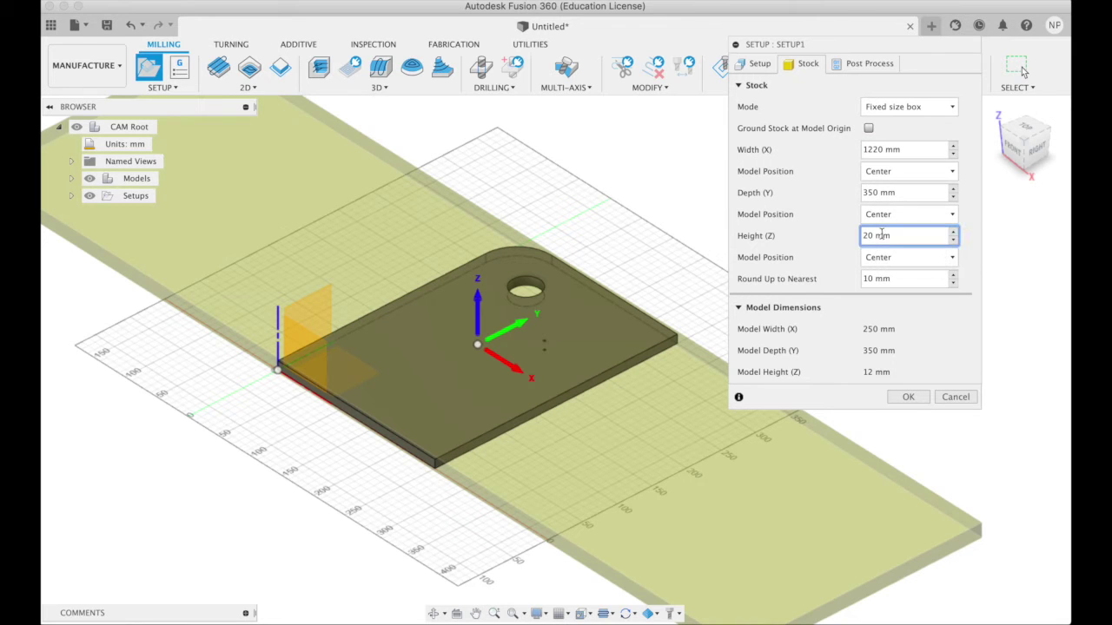
left_click_drag(861, 235, 866, 236)
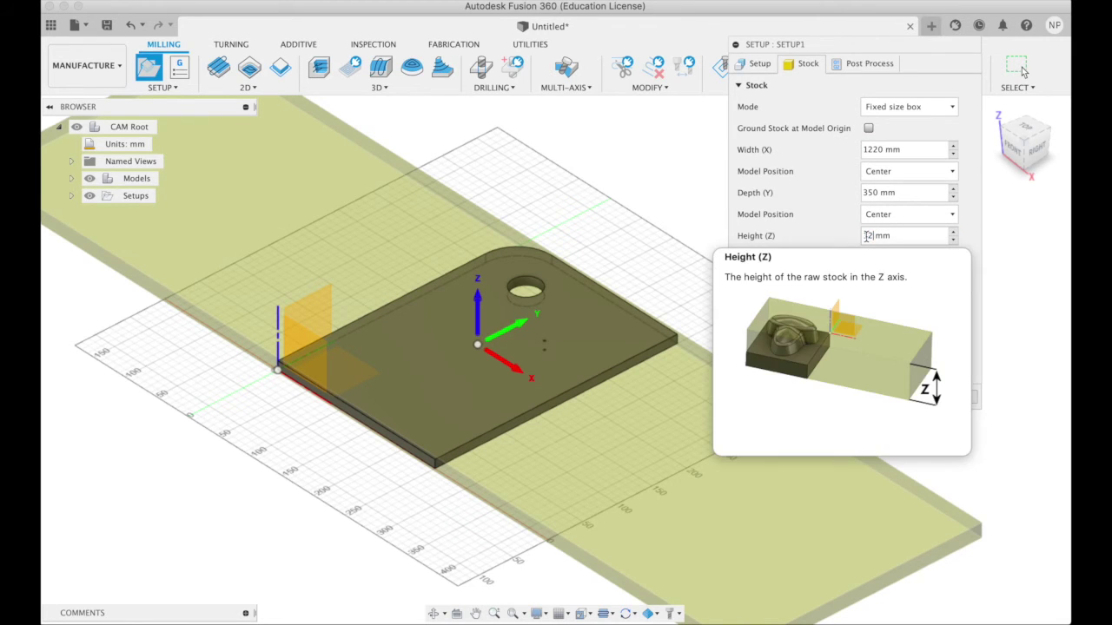
left_click(873, 193)
double_click(872, 192)
type("244")
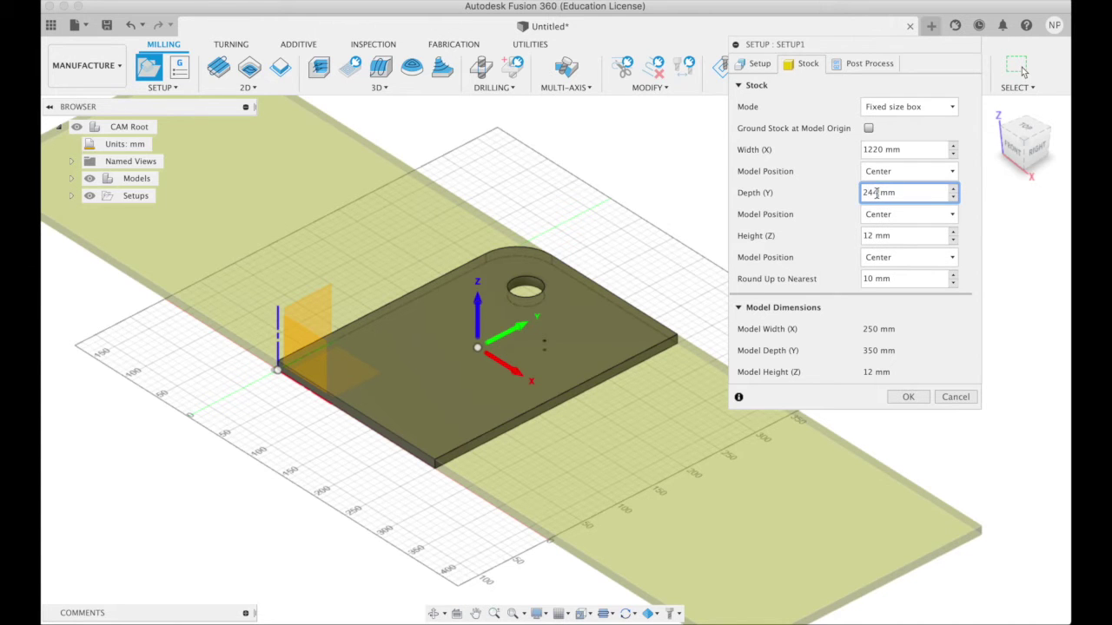
type("0")
key("Return")
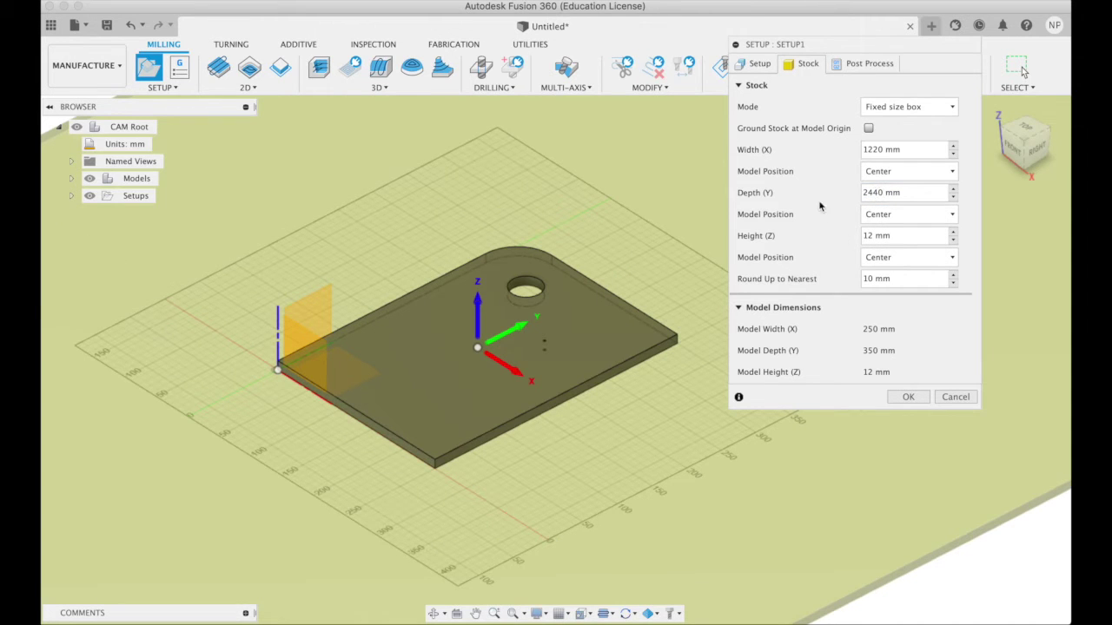
- Offset the stock 10 mm from the left and front sides and confirm Setup1
left_click(893, 174)
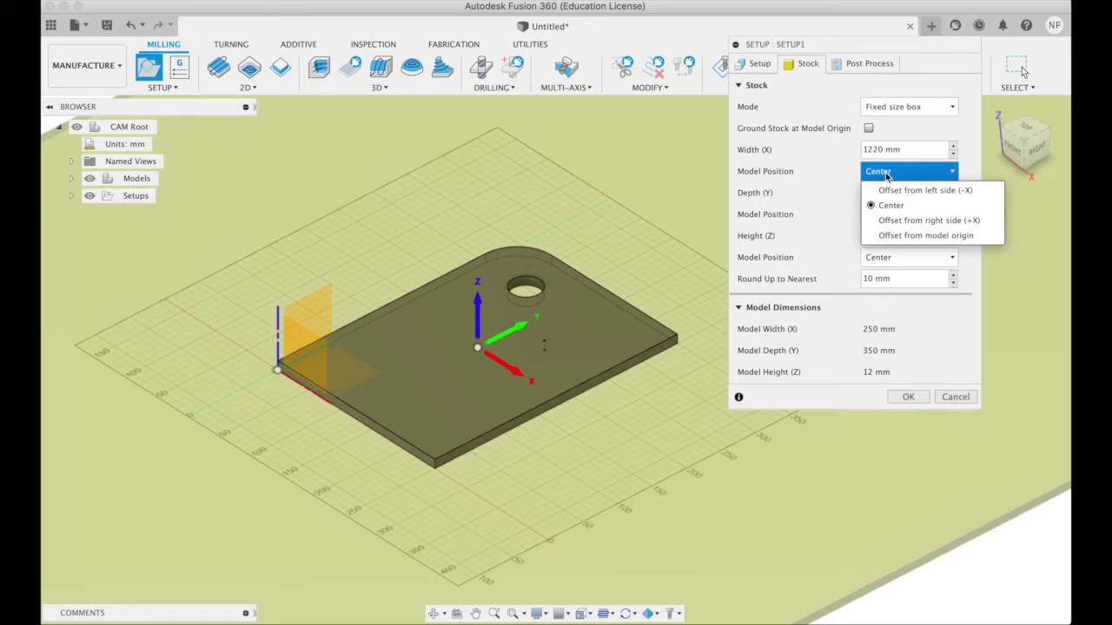
left_click(890, 174)
left_click(885, 175)
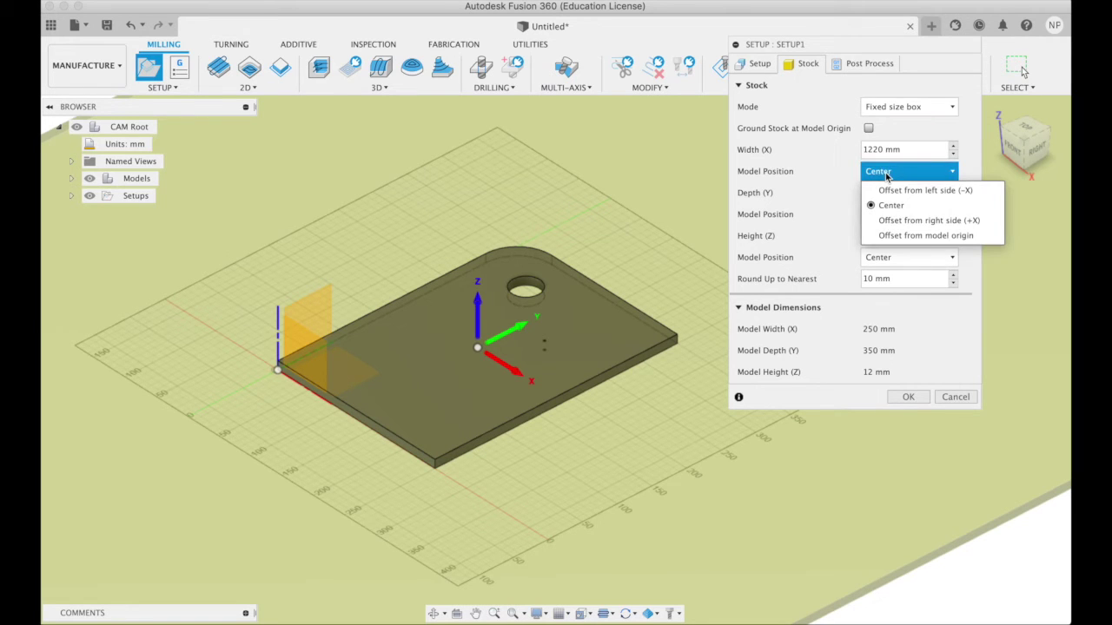
left_click(893, 191)
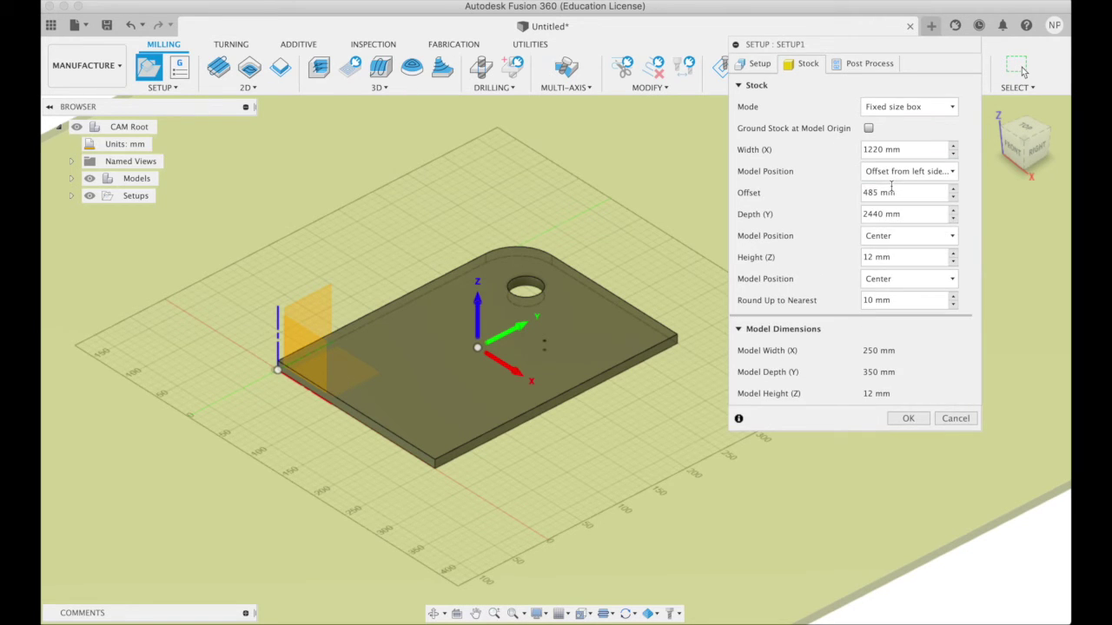
double_click(872, 192)
type("10")
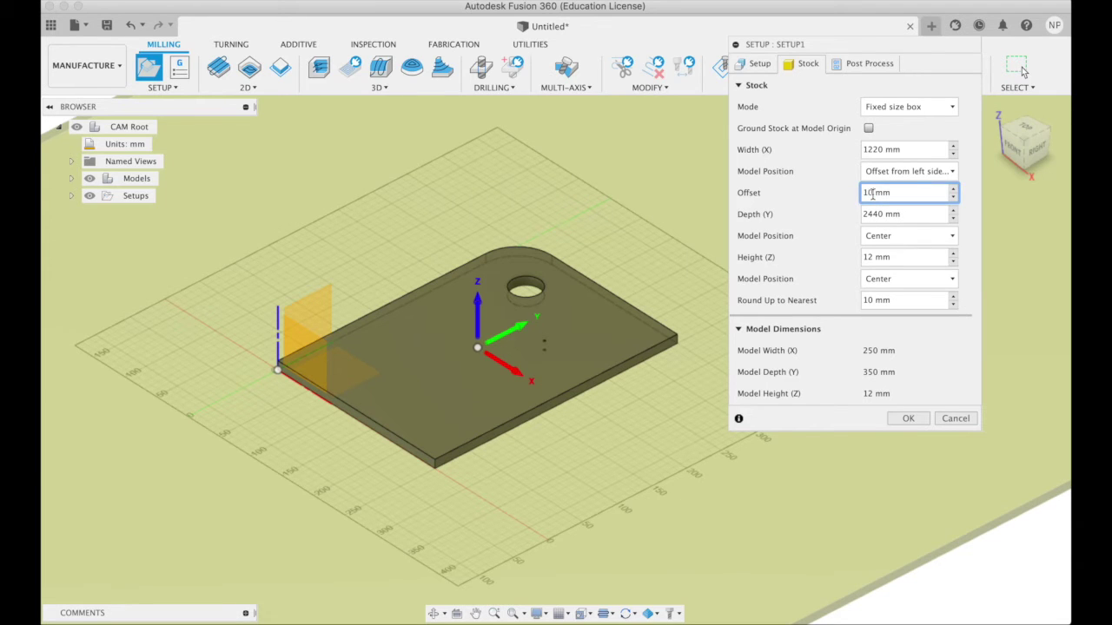
left_click(879, 242)
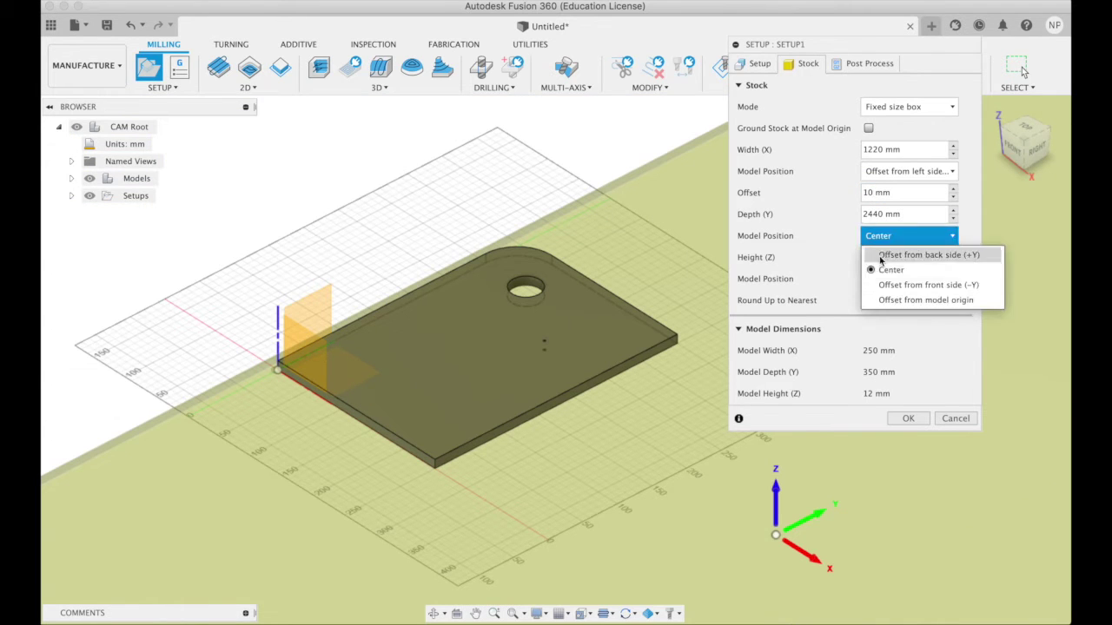
left_click(882, 283)
double_click(875, 279)
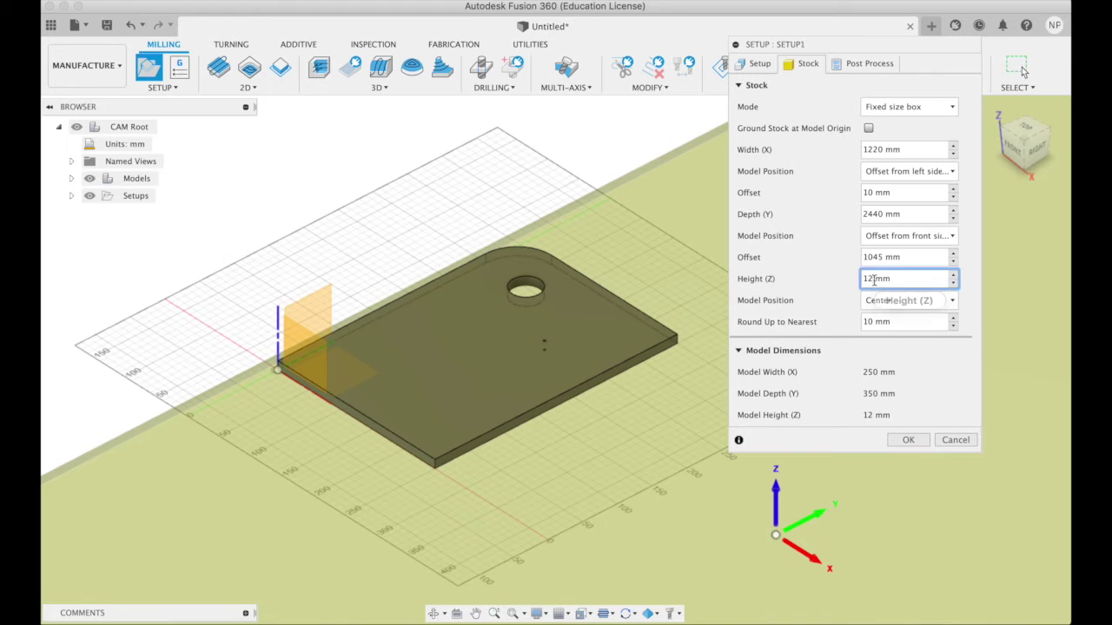
double_click(886, 256)
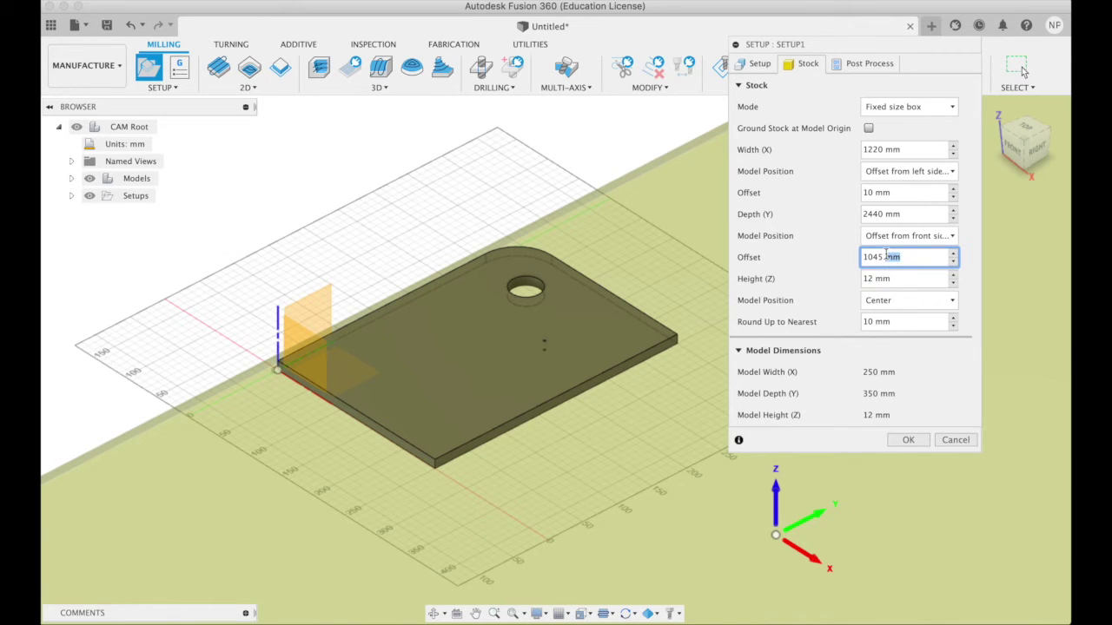
double_click(871, 256)
type("10")
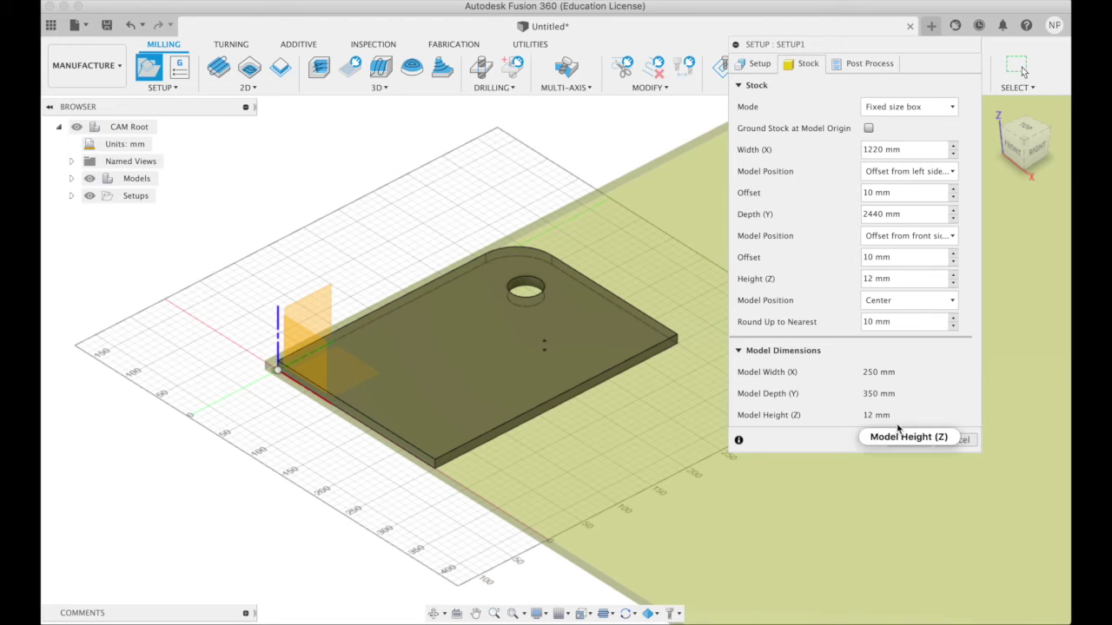
left_click(904, 436)
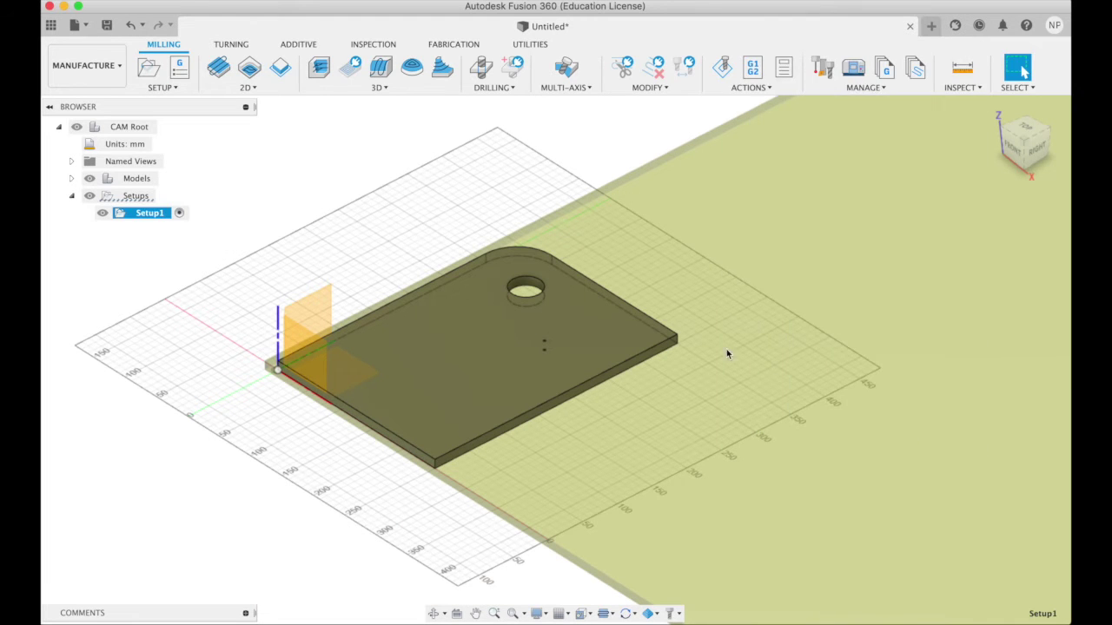
scroll(712, 352, "down", 5)
scroll(712, 350, "down", 3)
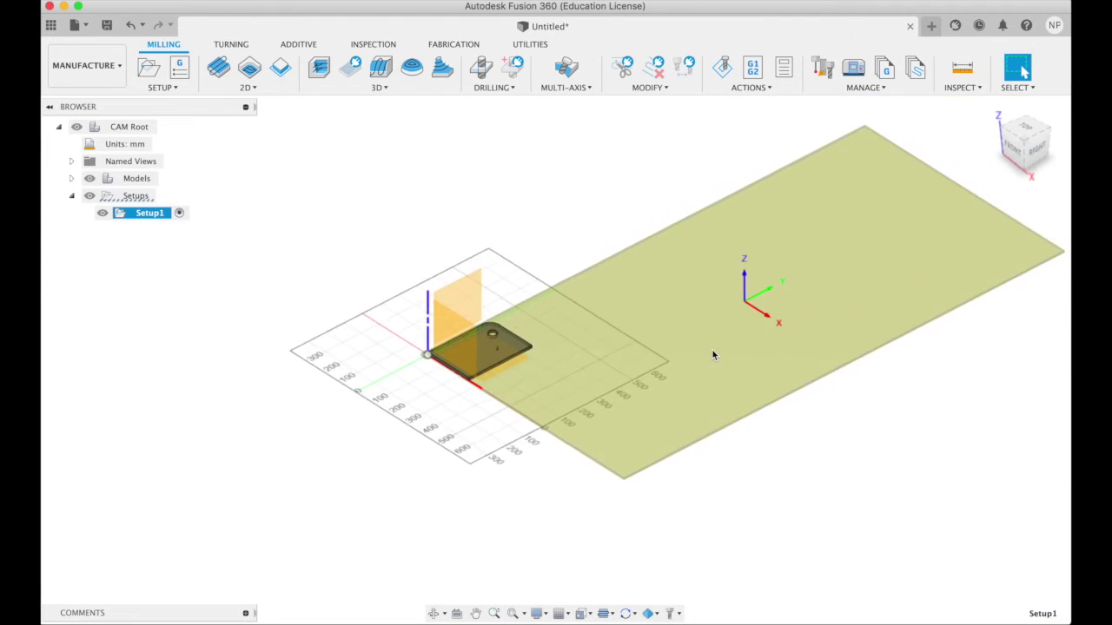
middle_click_drag(674, 355, 640, 354)
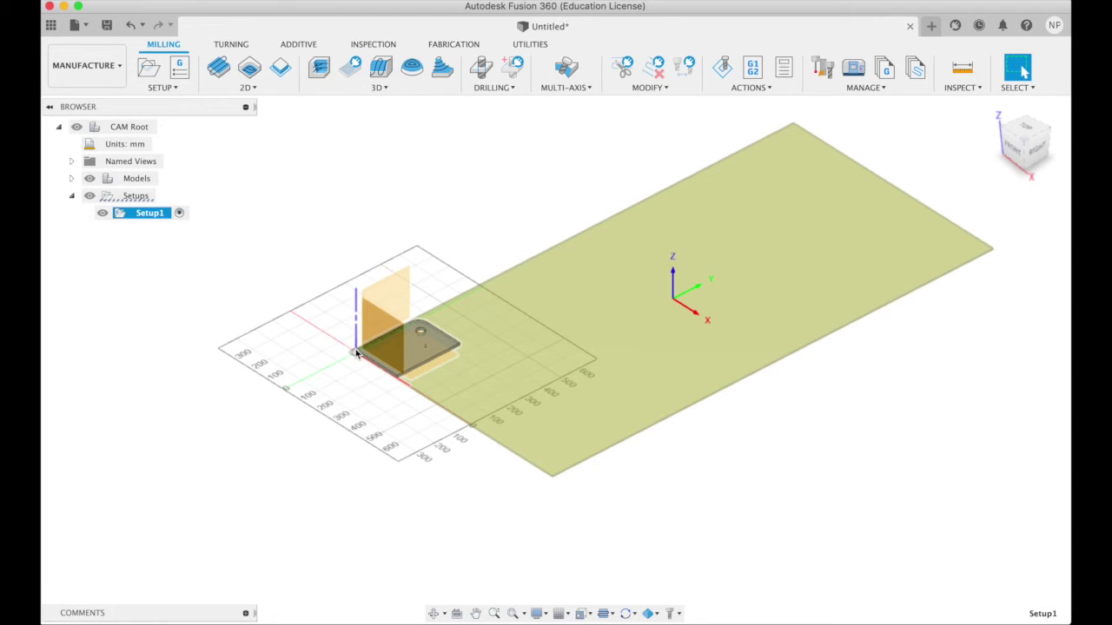
- Edit Setup1 so its WCS origin is the stock box point at the front-left corner
double_click(137, 216)
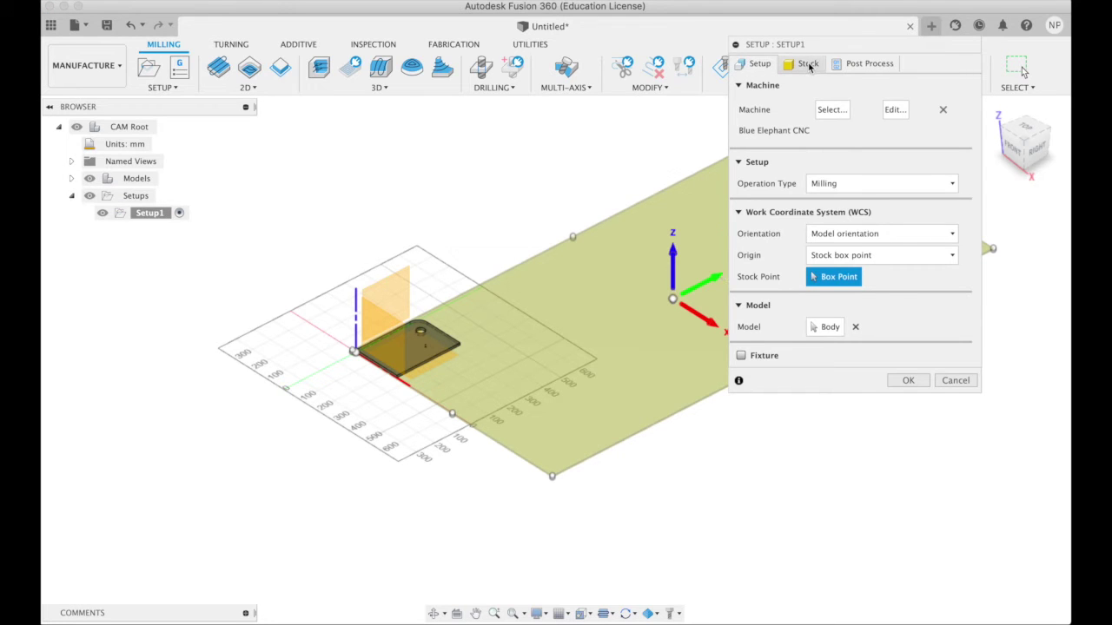
left_click(807, 64)
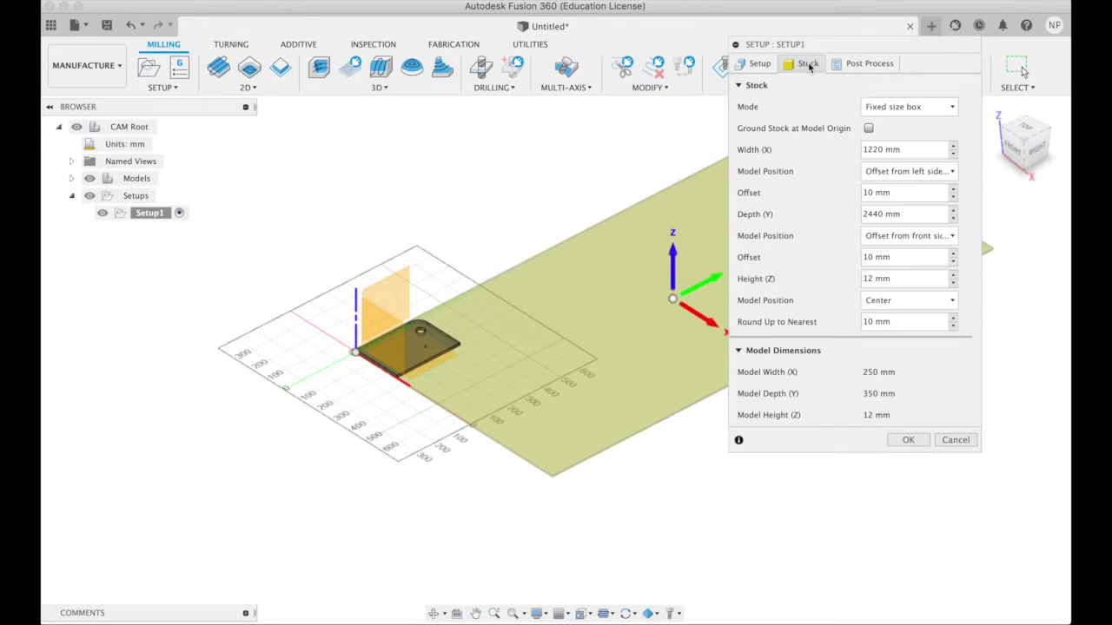
left_click(763, 64)
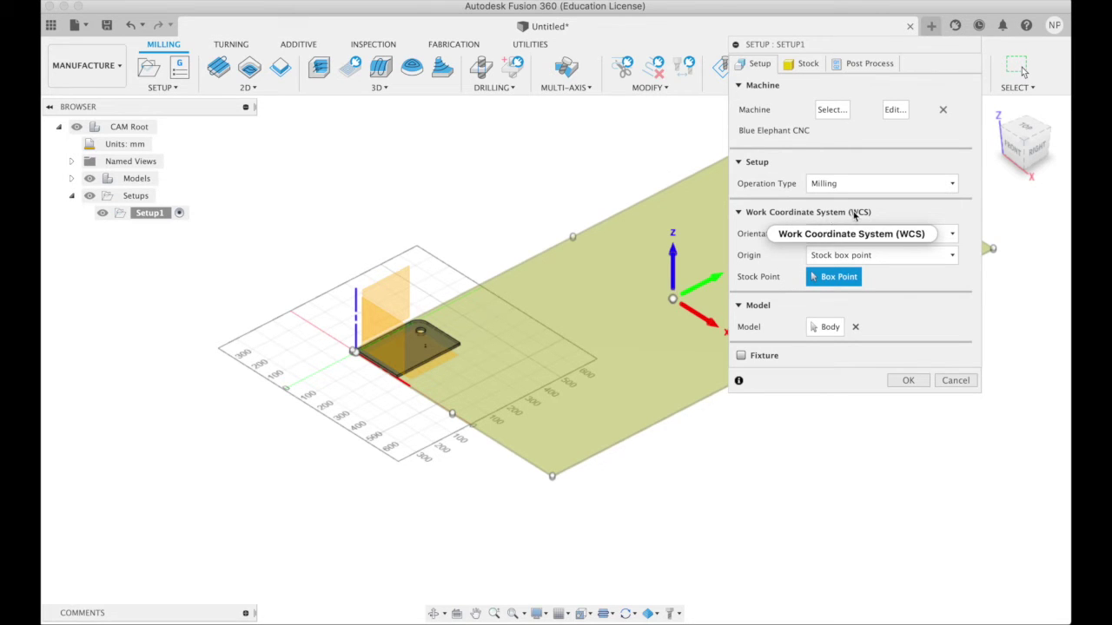
mouse_move(834, 264)
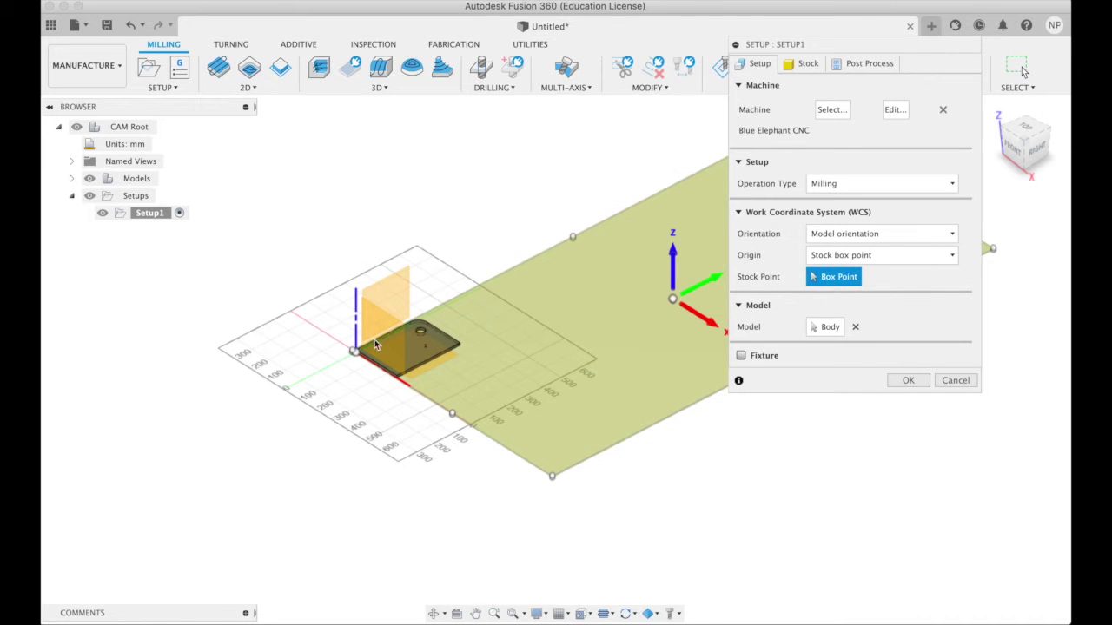
scroll(361, 357, "up", 5)
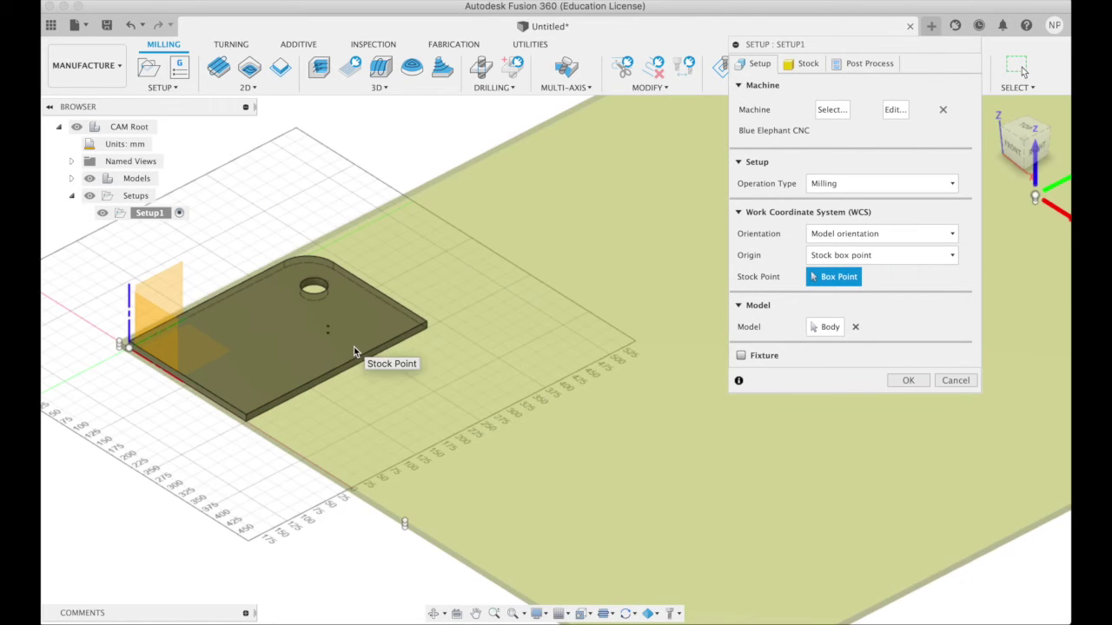
scroll(353, 348, "up", 5)
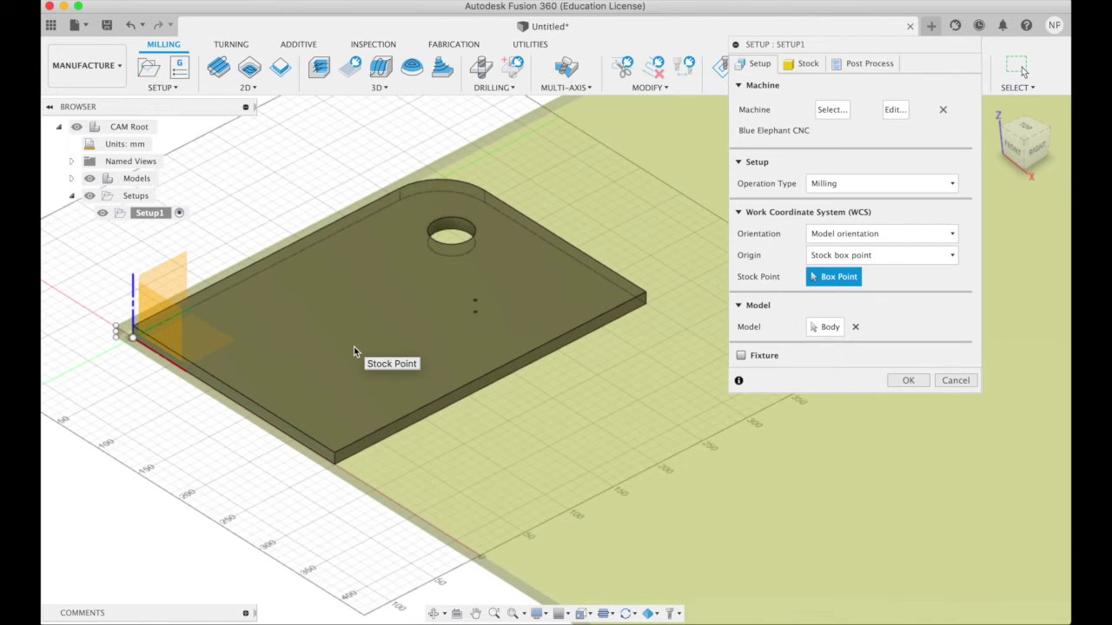
scroll(353, 347, "left", 3)
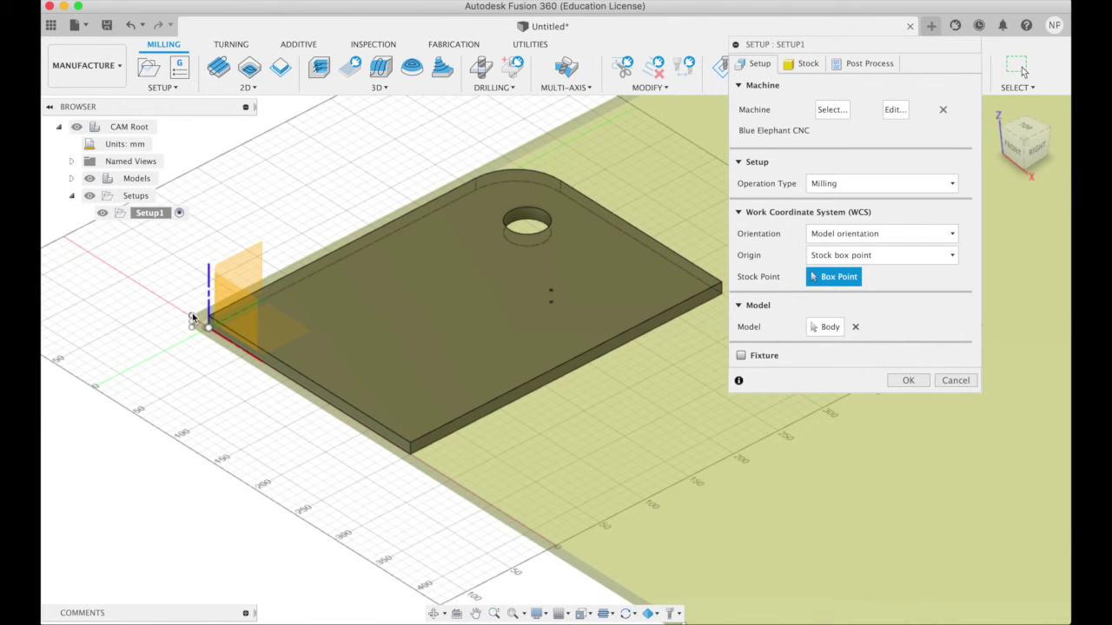
left_click(193, 320)
left_click(908, 380)
- Start a 2D Contour toolpath from the 2D milling operations list
scroll(581, 365, "down", 6)
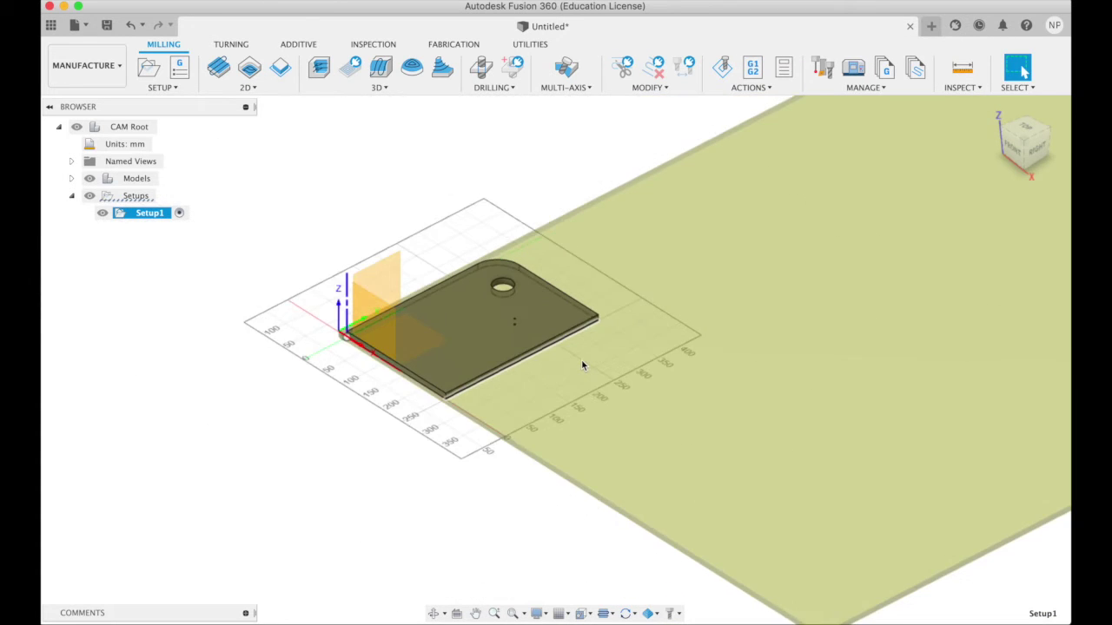
scroll(582, 366, "down", 3)
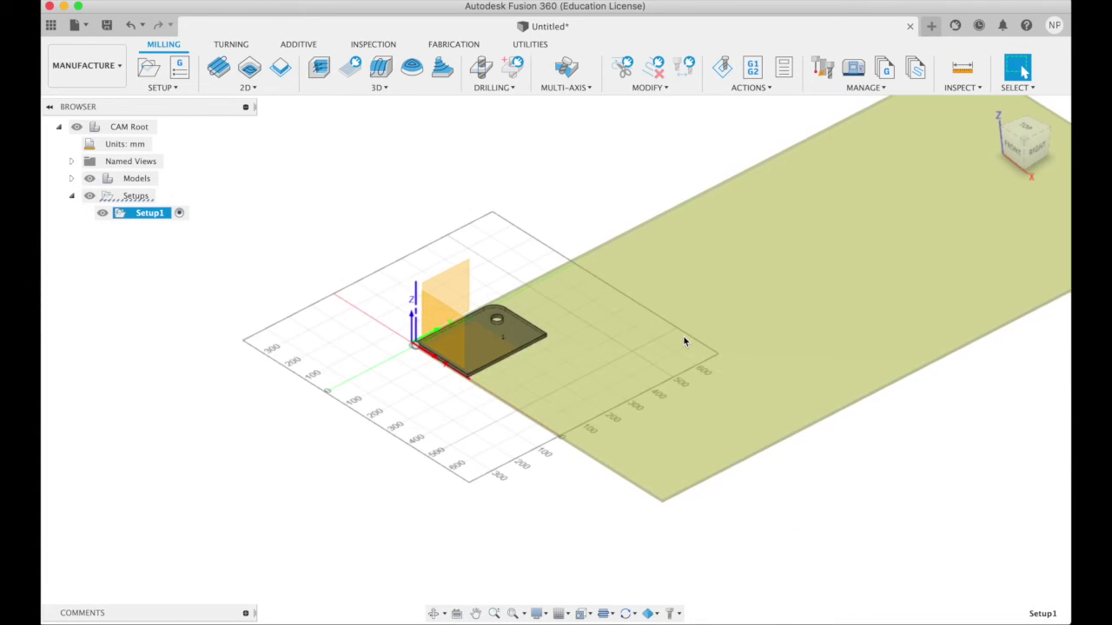
scroll(684, 342, "up", 6)
scroll(685, 341, "up", 1)
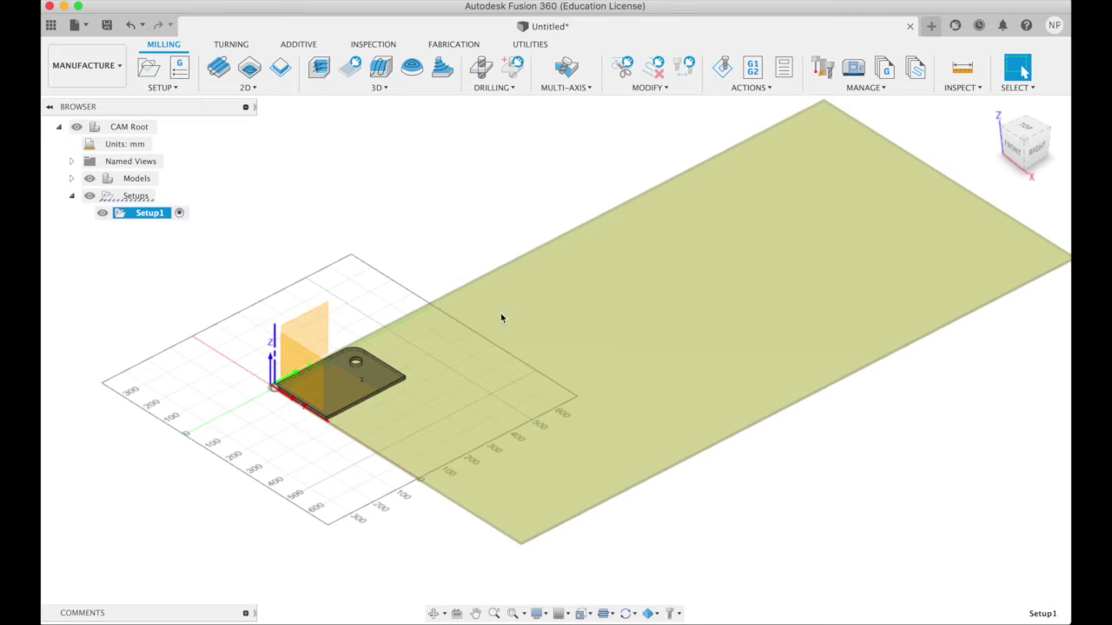
scroll(508, 329, "up", 5)
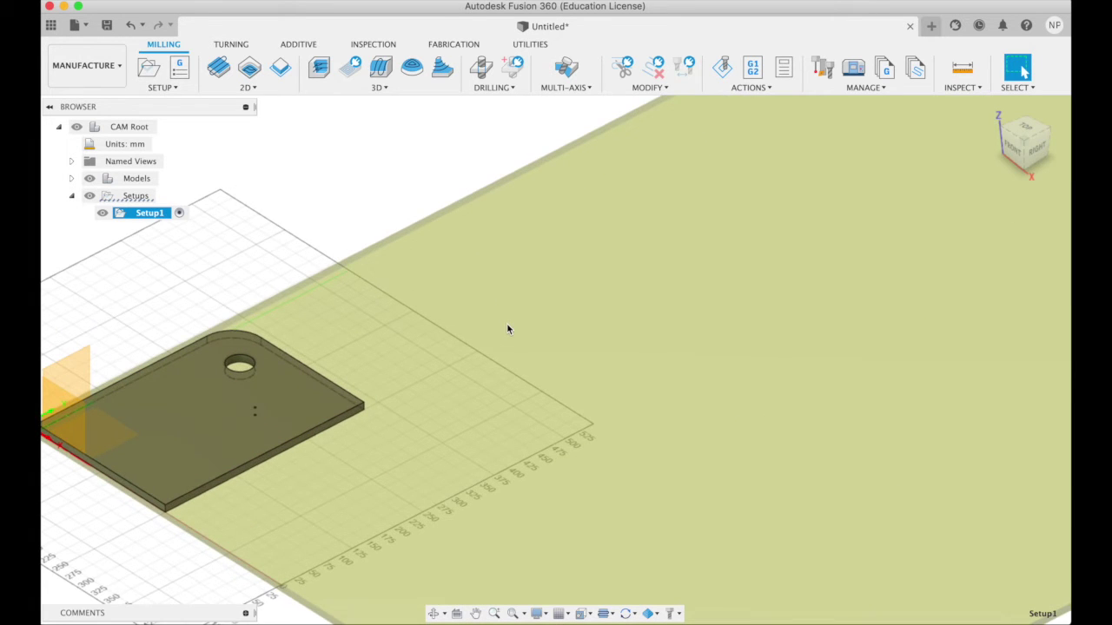
scroll(377, 423, "down", 4)
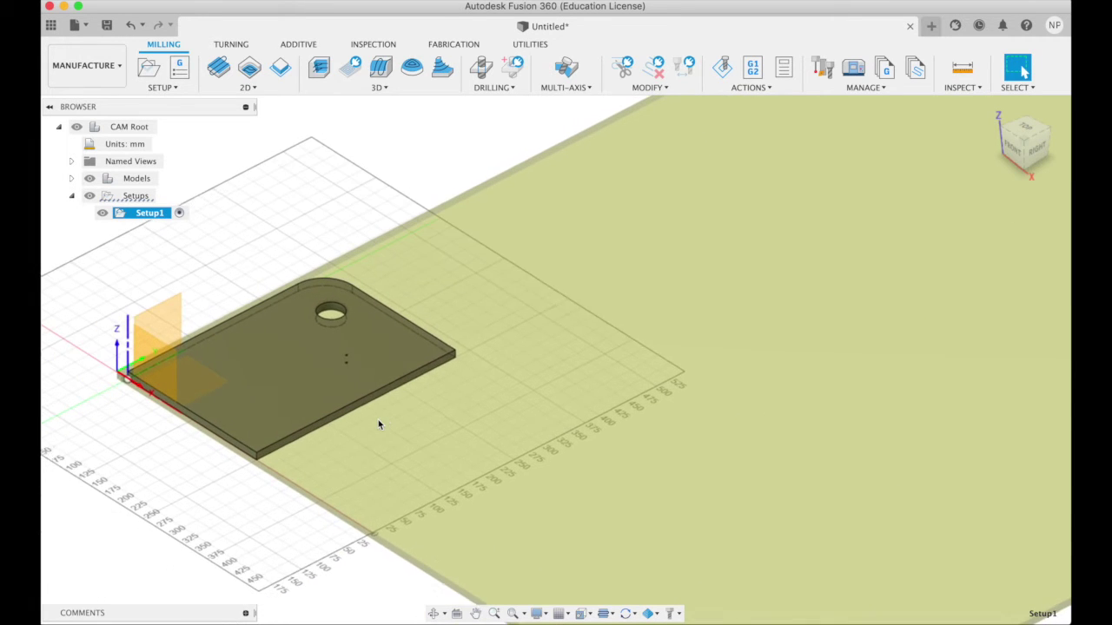
left_click(254, 88)
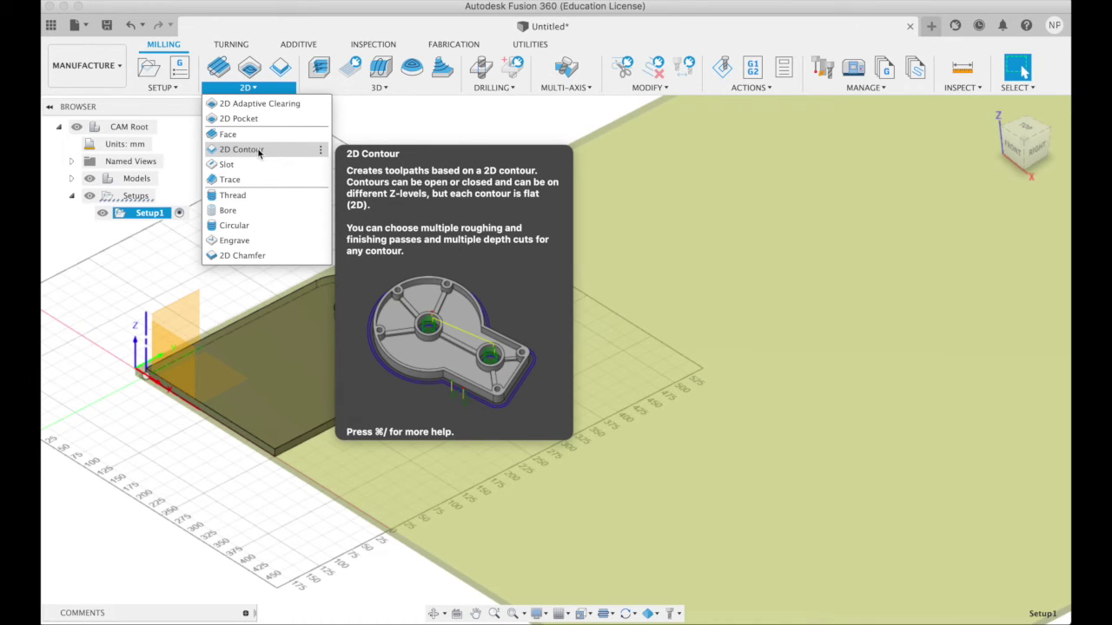
left_click(257, 150)
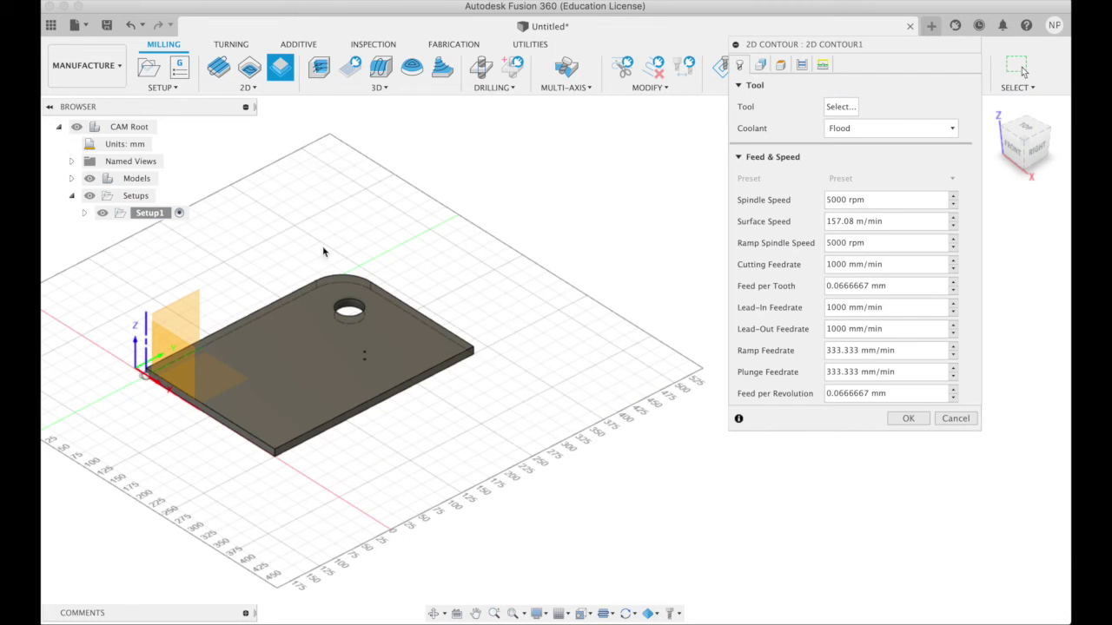
- Assign tool #1, the Ø3 mm flat end mill from the Blue Elephant Fablab RUC library, to 2D Contour1
left_click(838, 107)
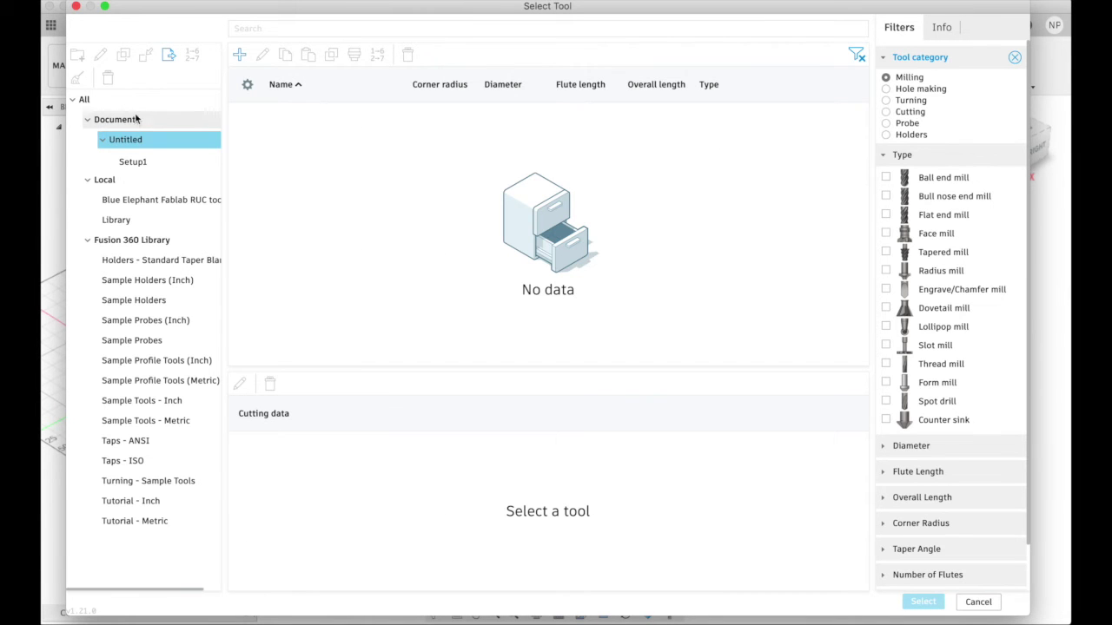
left_click(130, 200)
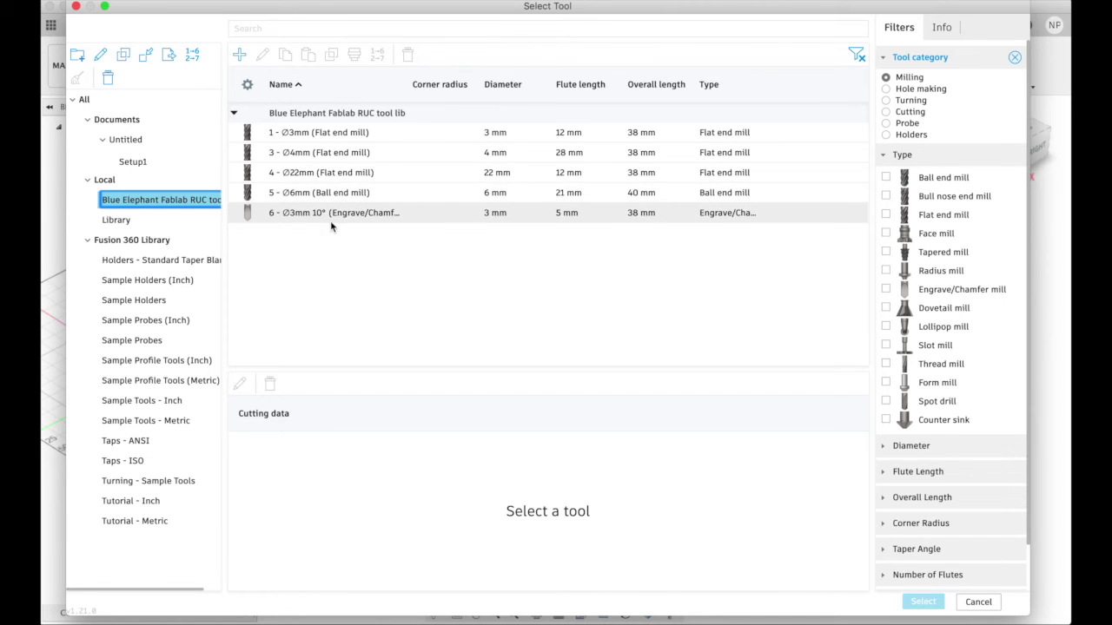
left_click(334, 135)
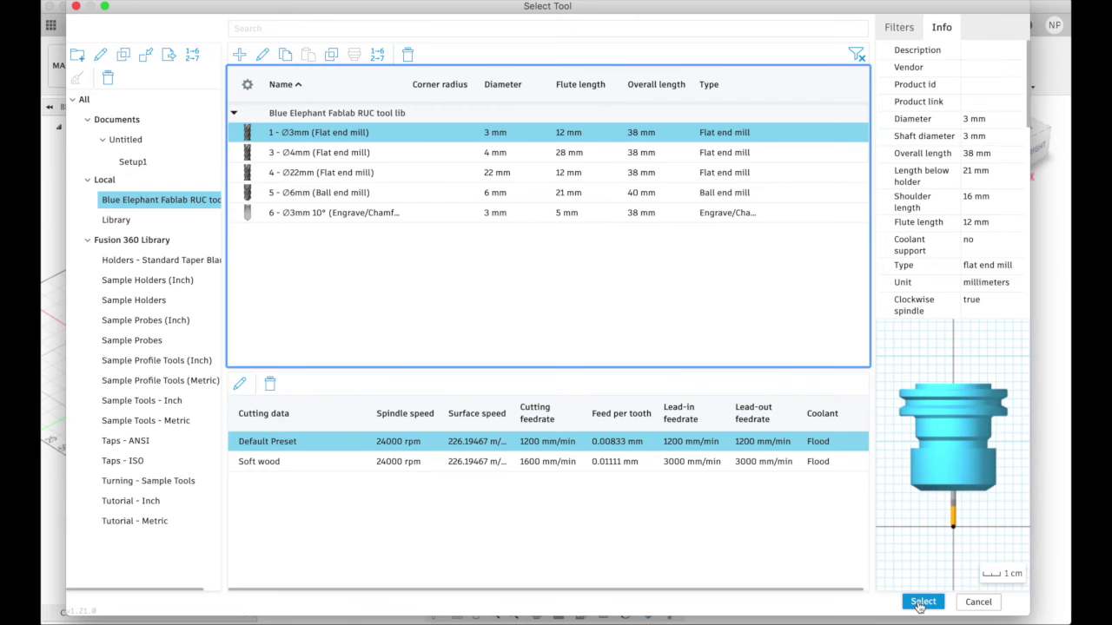
left_click(922, 602)
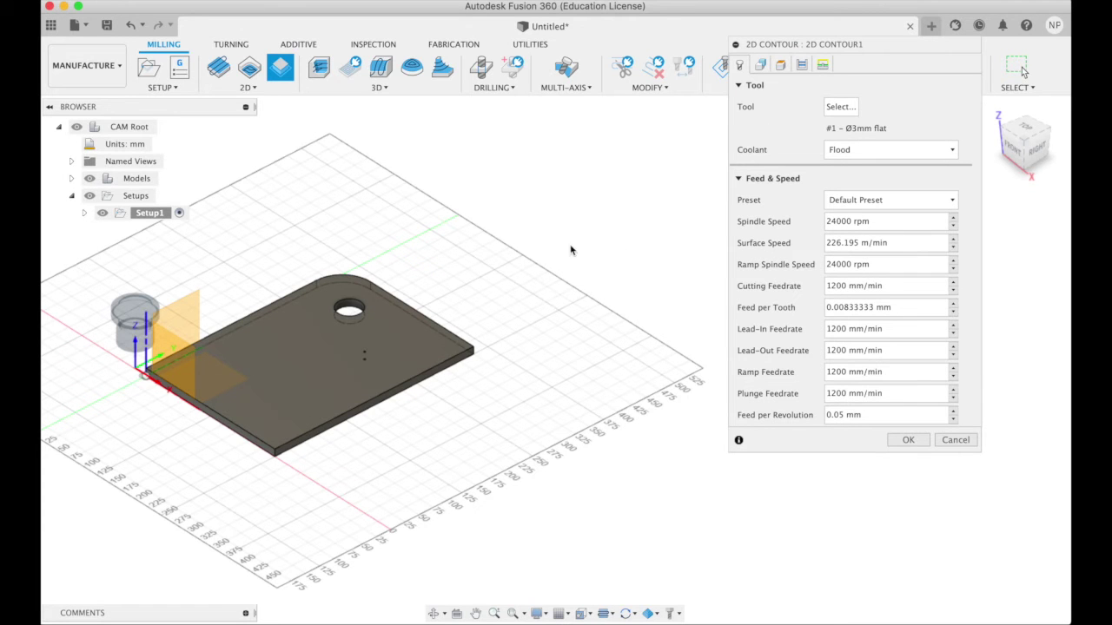
scroll(423, 293, "up", 5)
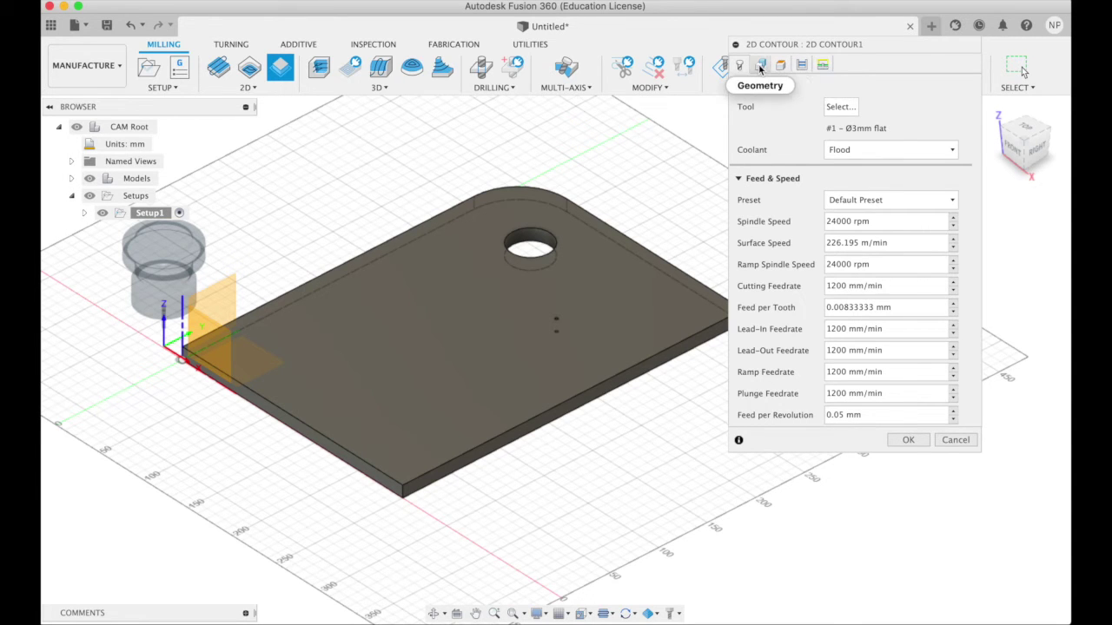
left_click(760, 66)
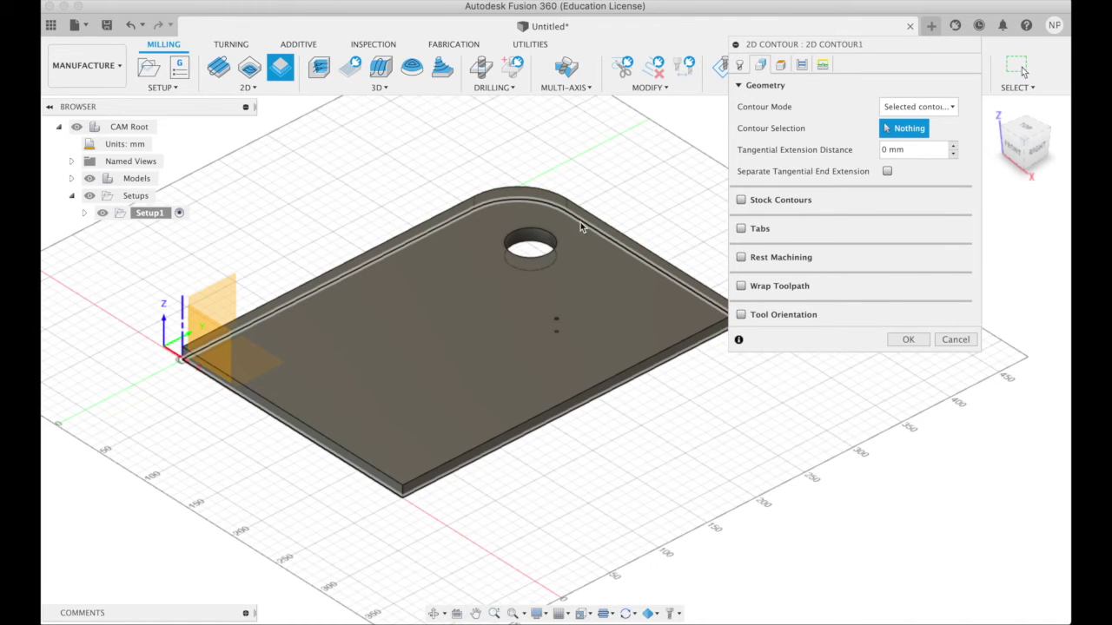
- Select the plate's outer bottom edge and the round hole's edge as two contour chains
left_click(535, 433)
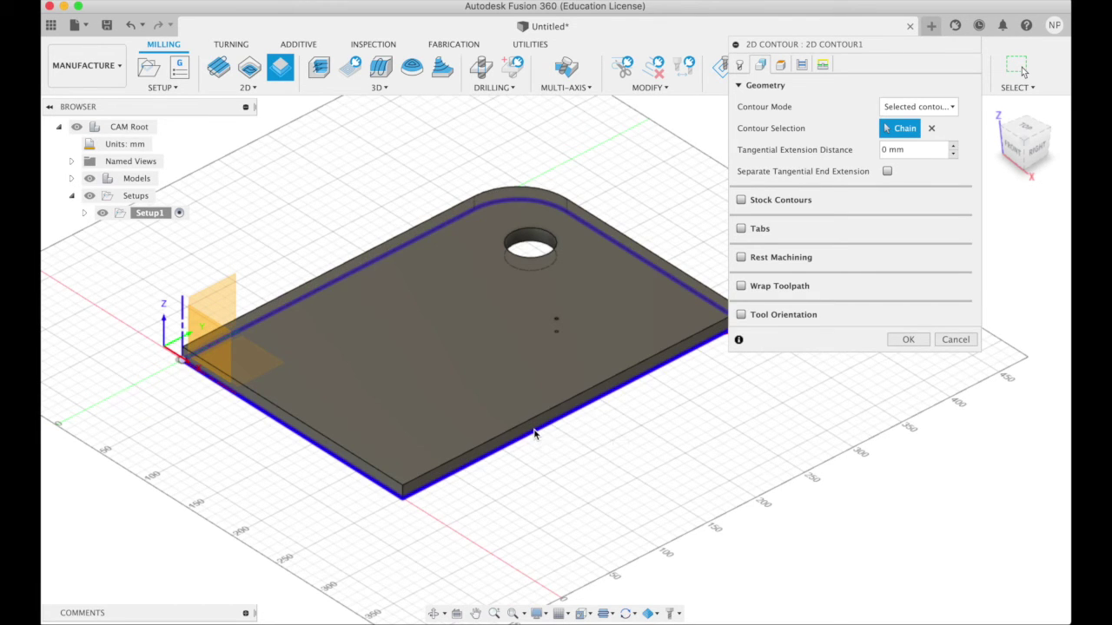
left_click(540, 271)
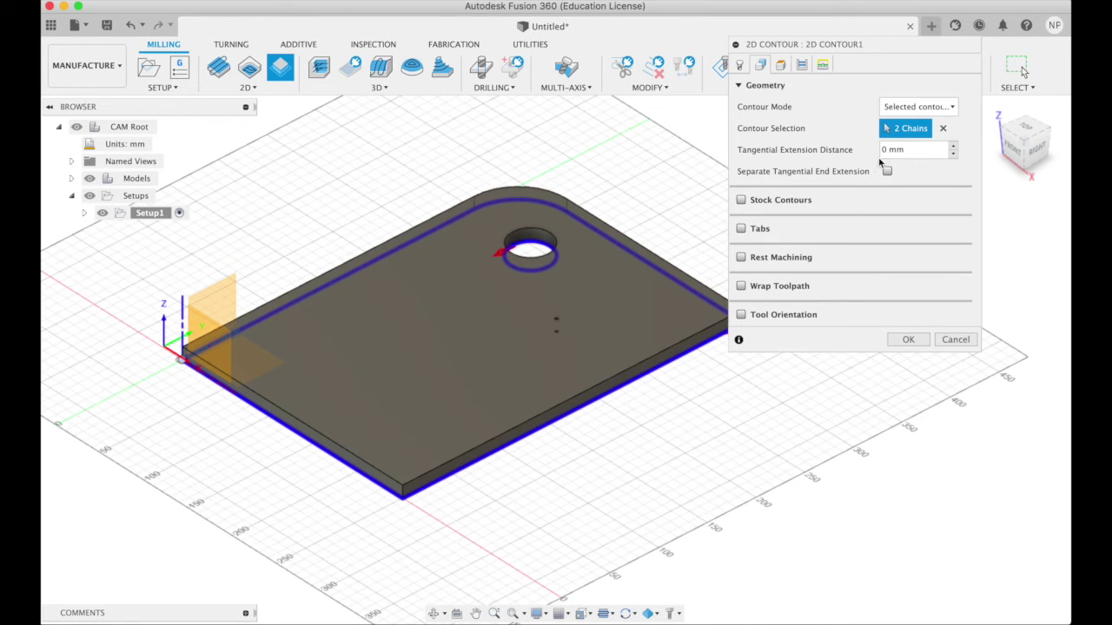
left_click(781, 66)
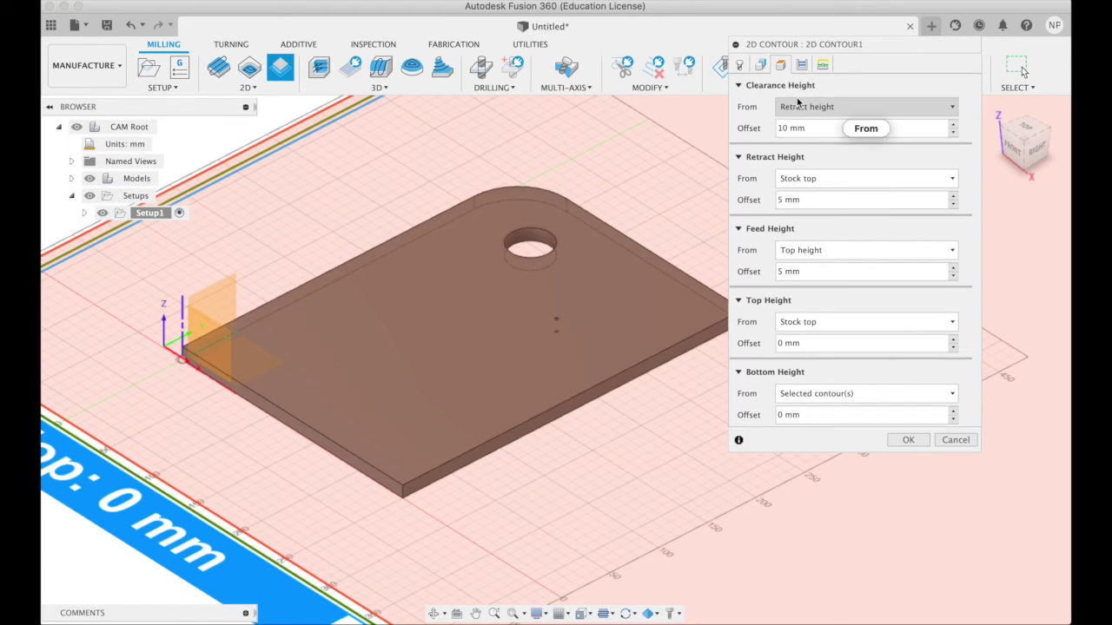
- Set the contour's retract and feed height offsets to 10 mm and the bottom height offset to -1 mm
left_click(780, 200)
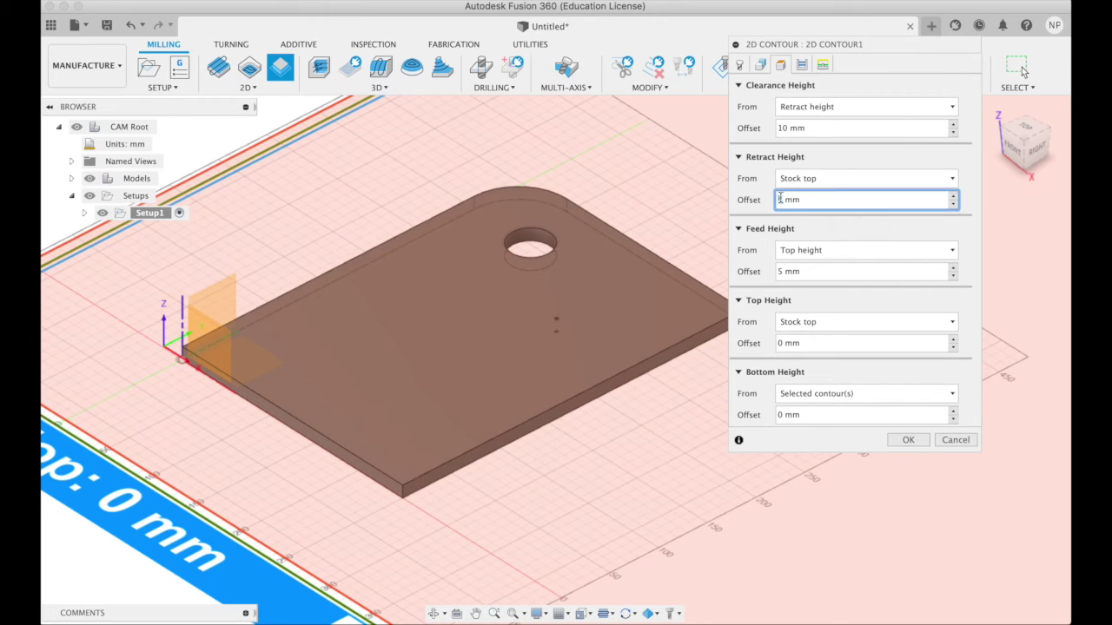
type("10")
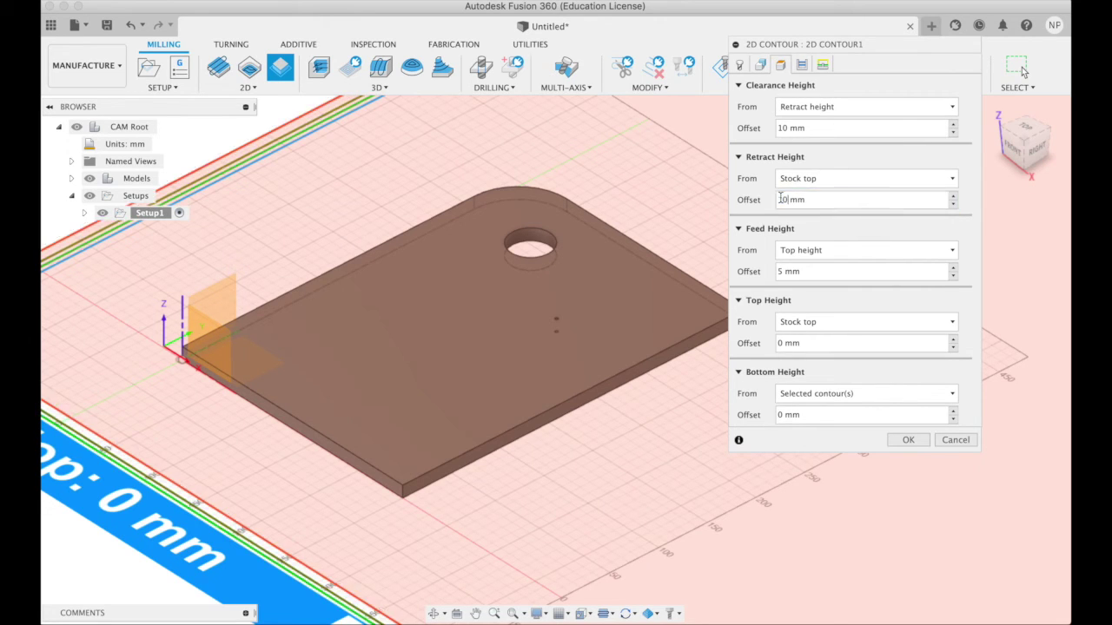
left_click(780, 271)
type("10")
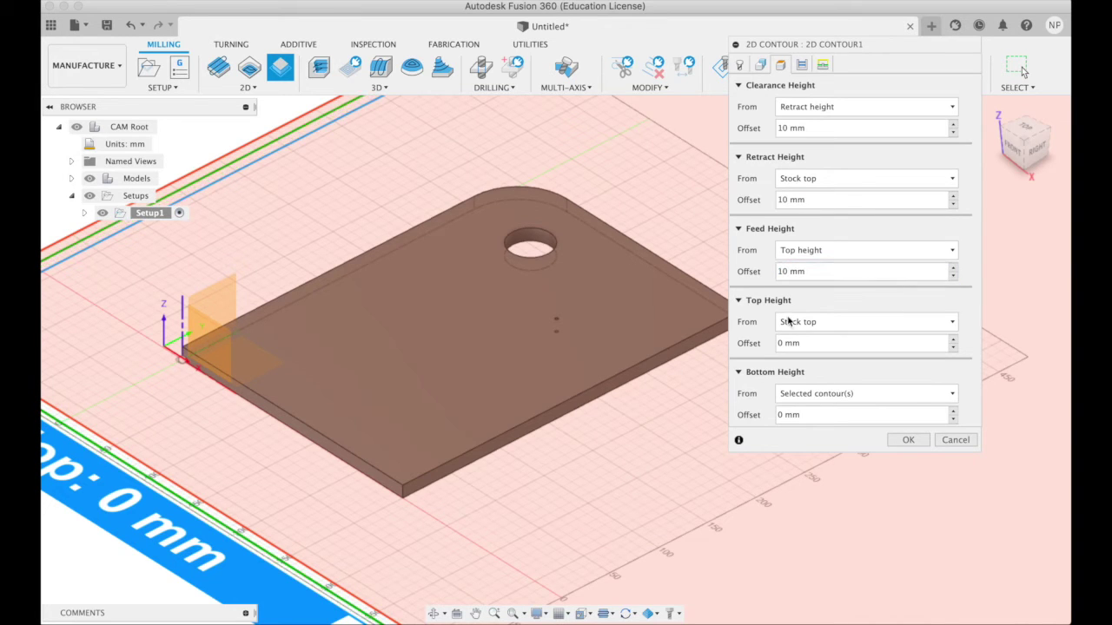
left_click(817, 271)
left_click(780, 416)
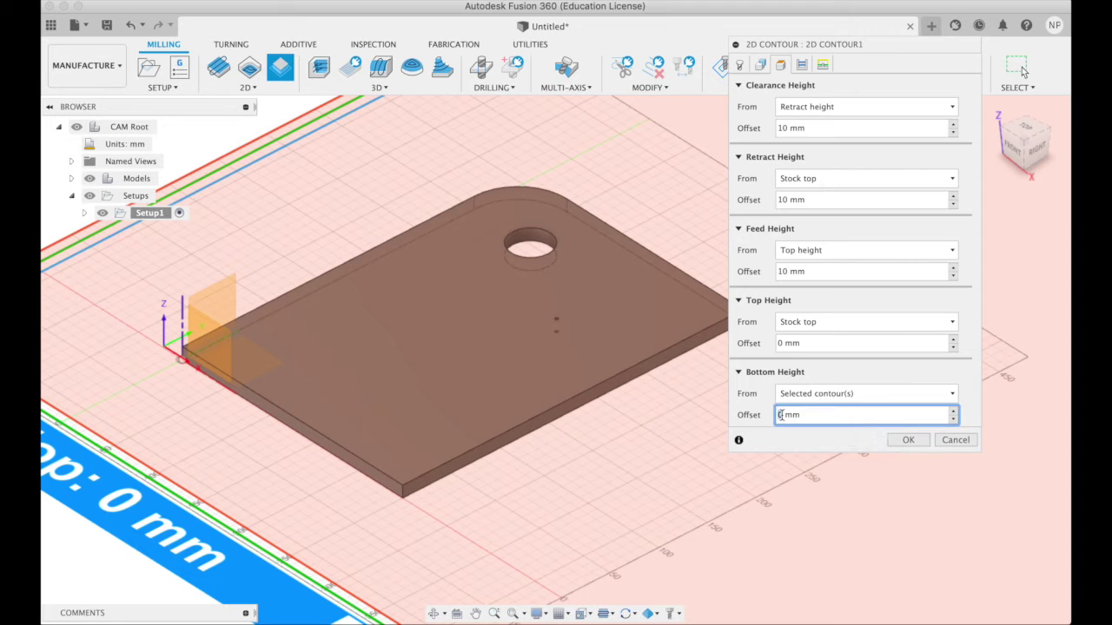
double_click(780, 415)
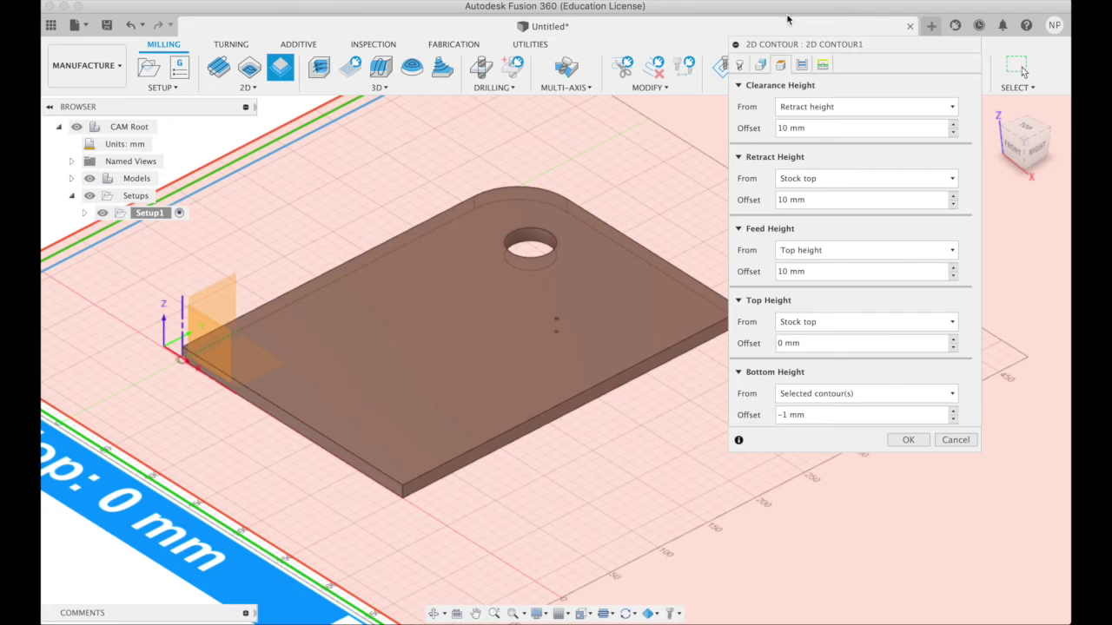
left_click(802, 68)
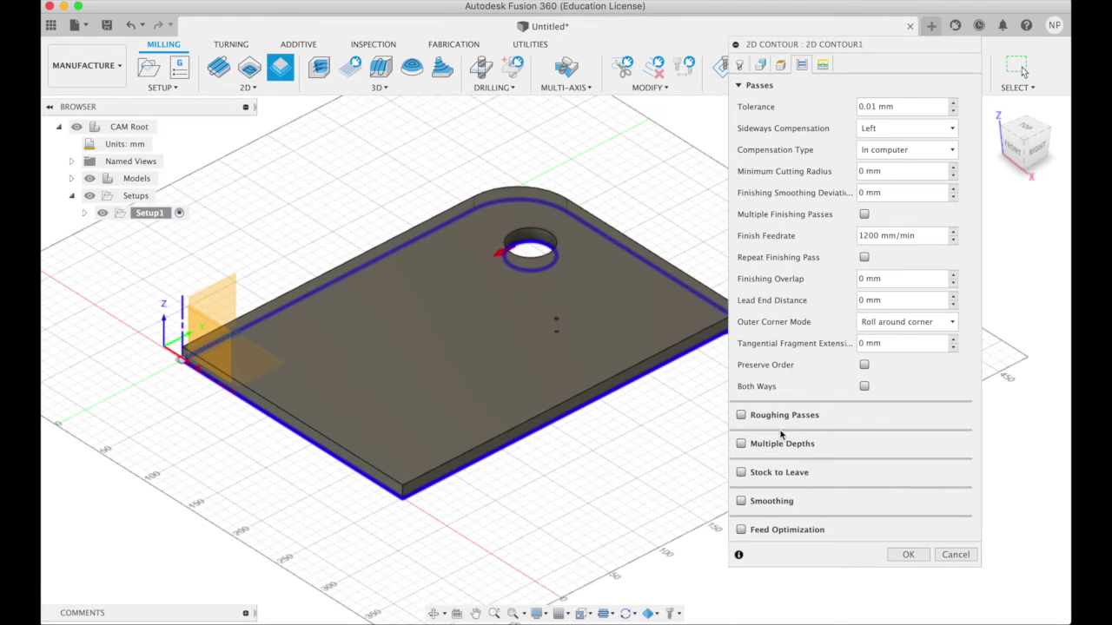
- Enable multiple depths with 0 finishing stepdowns and a 7 mm maximum roughing stepdown
left_click(741, 445)
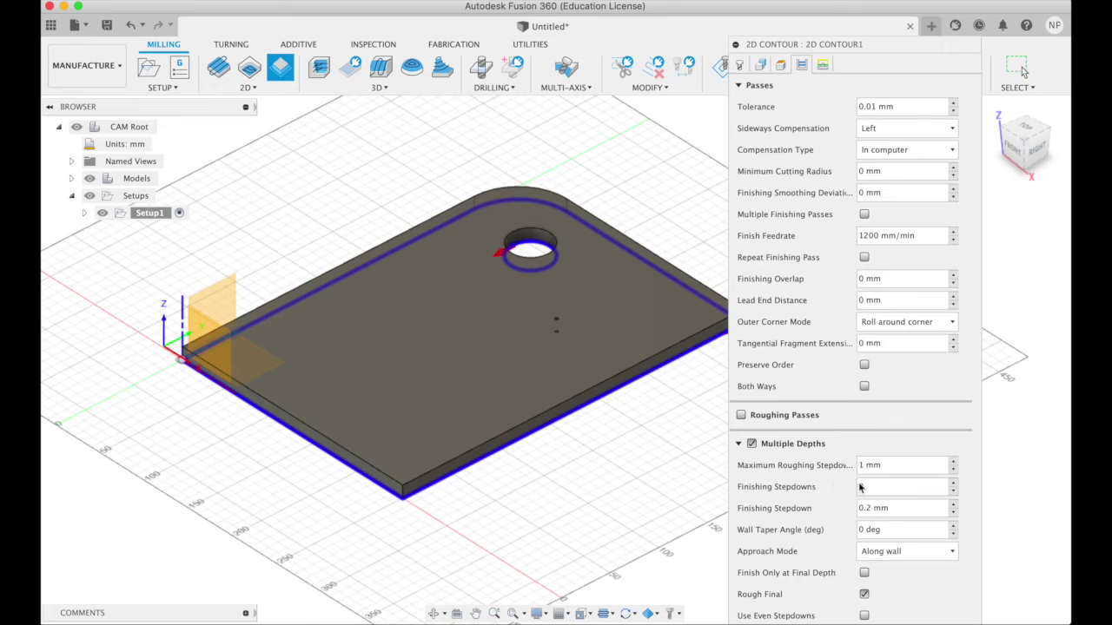
type("0")
left_click(862, 466)
type("7")
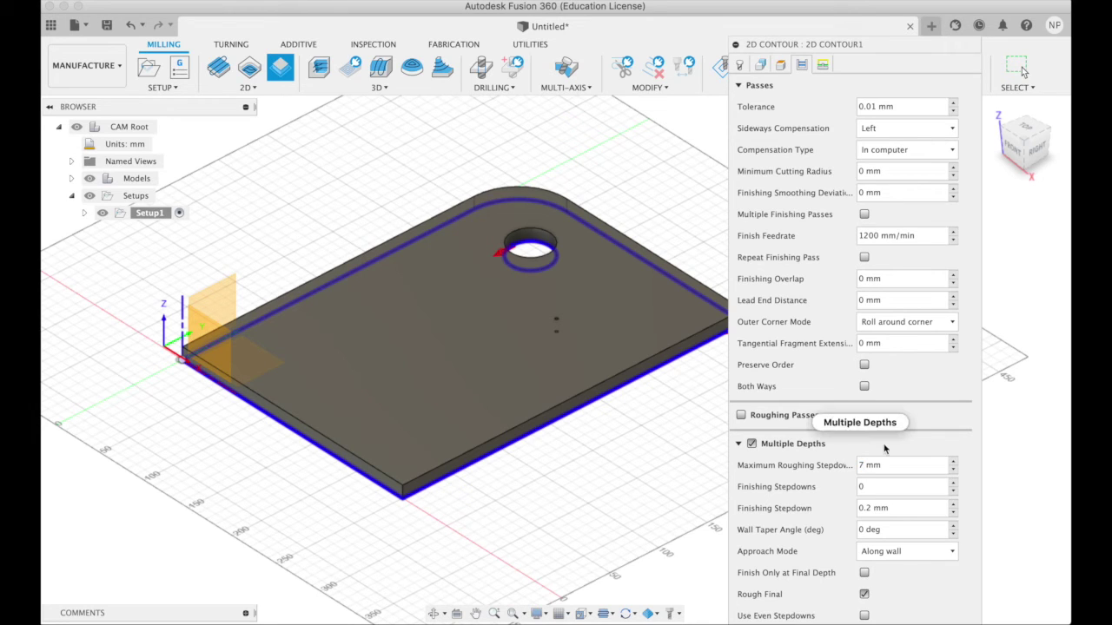
mouse_move(884, 448)
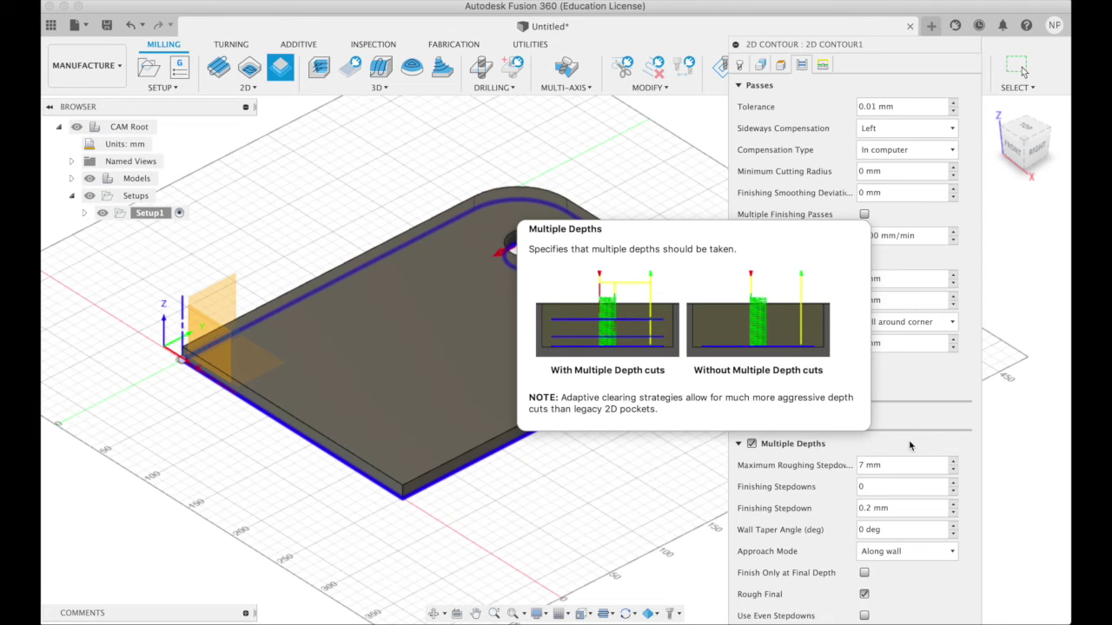
- Check the linking settings and confirm 2D Contour1 to generate its plate-outline and hole toolpath
left_click(823, 65)
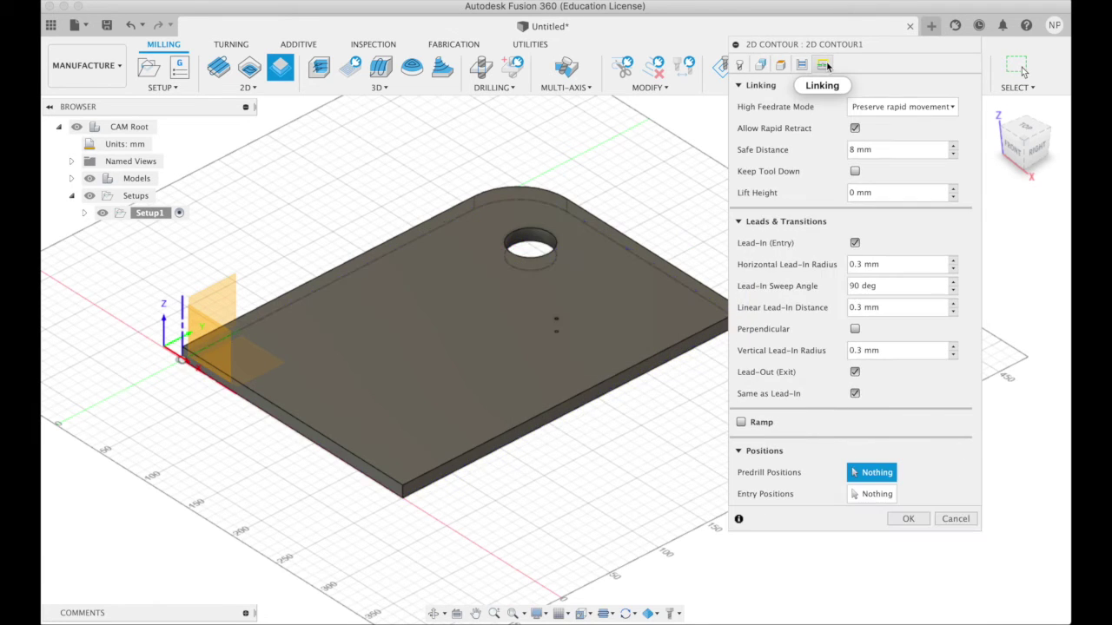
left_click(906, 520)
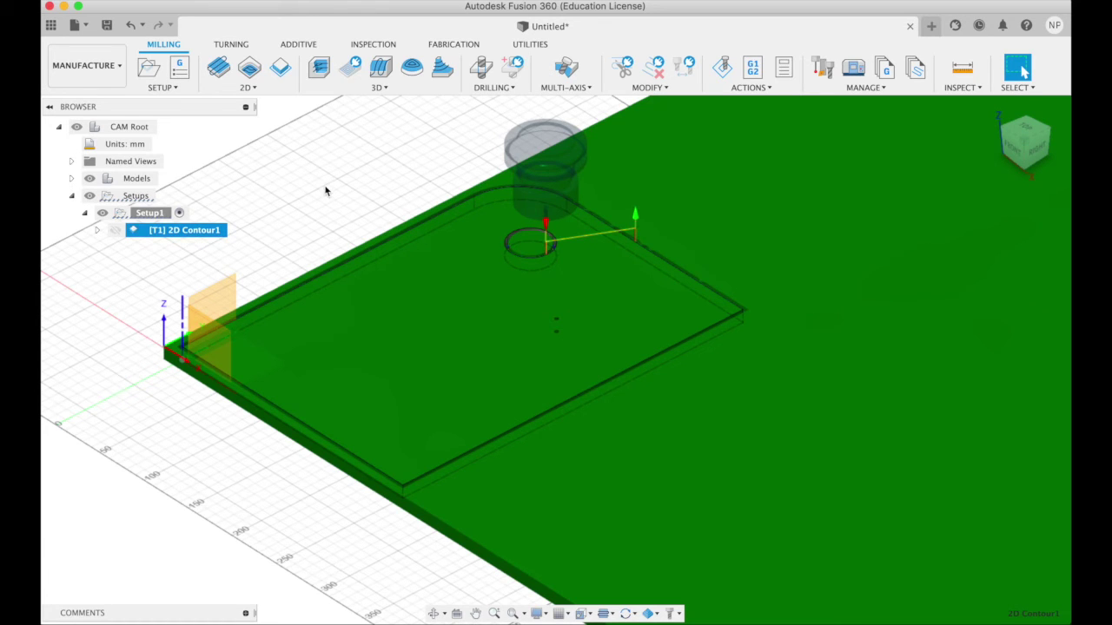
scroll(456, 351, "up", 5)
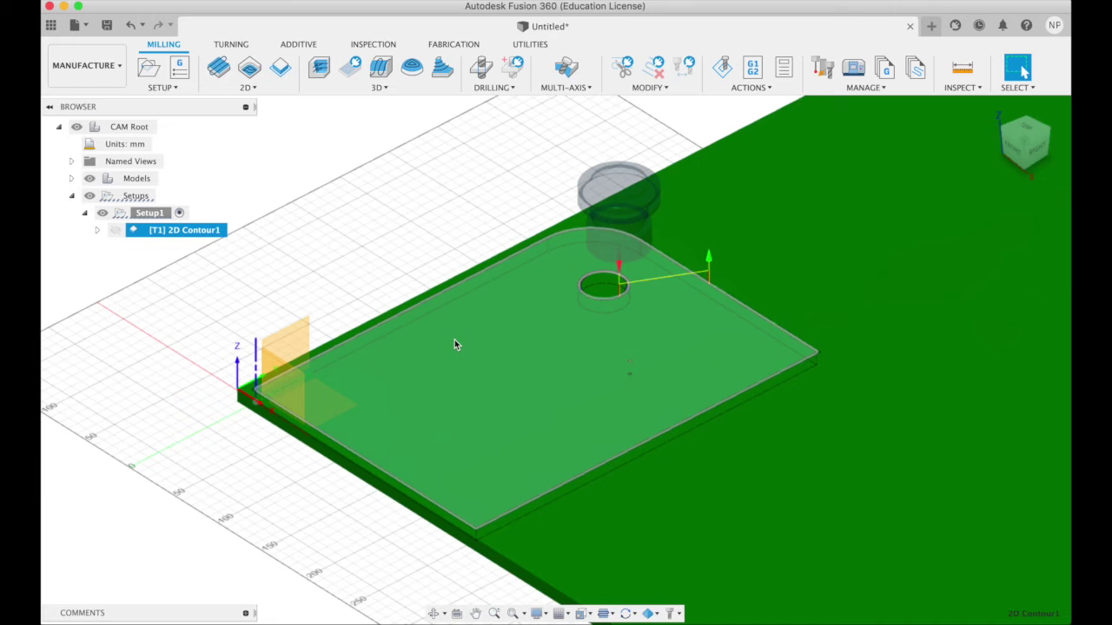
left_click(723, 75)
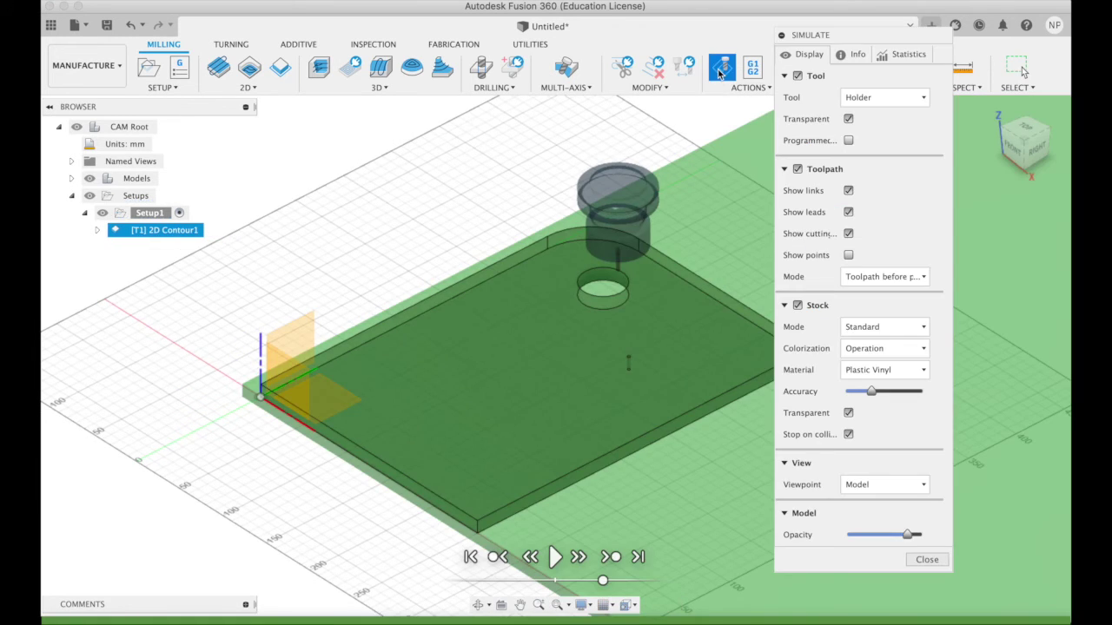
left_click(554, 557)
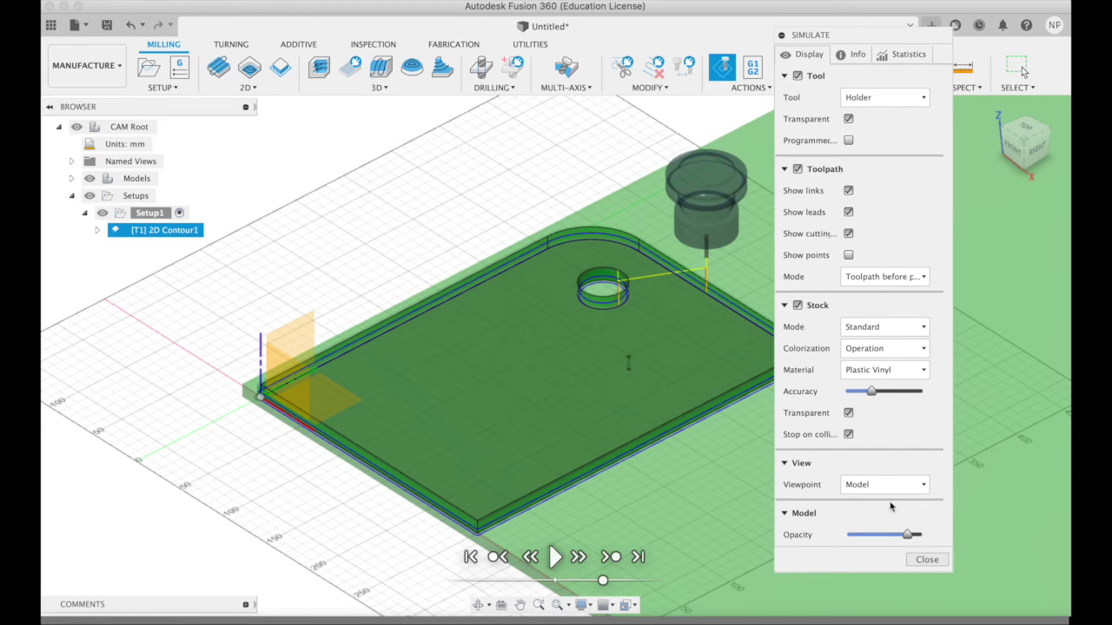
left_click(935, 562)
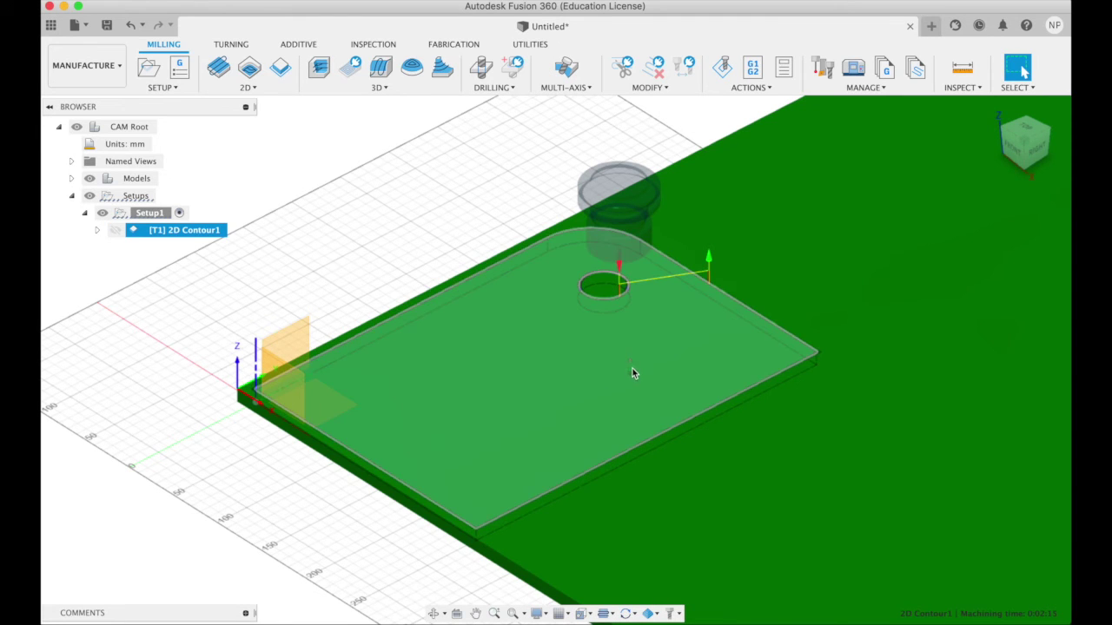
- Create a Drill operation using tool #2, the Ø2.5 mm drill from the Blue Elephant Fablab library
left_click(631, 364)
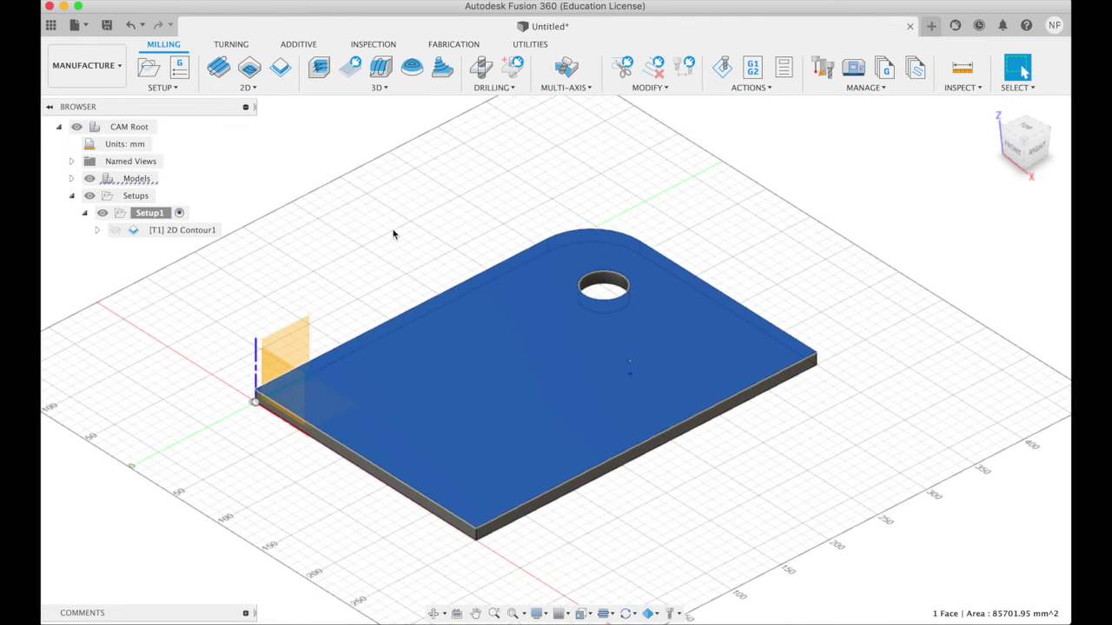
left_click(391, 233)
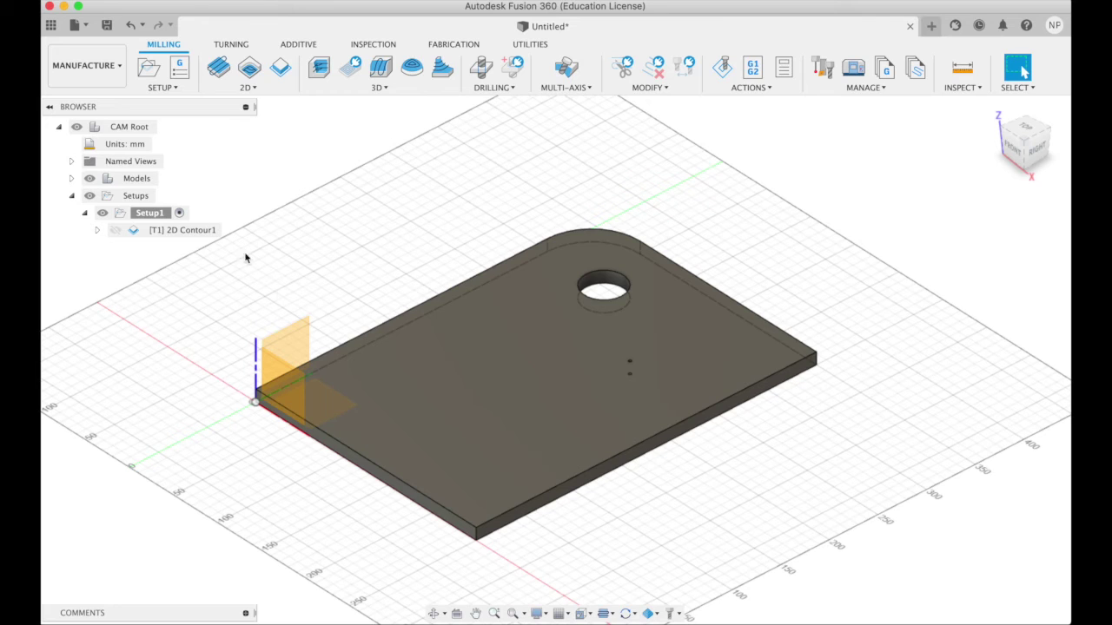
left_click(510, 87)
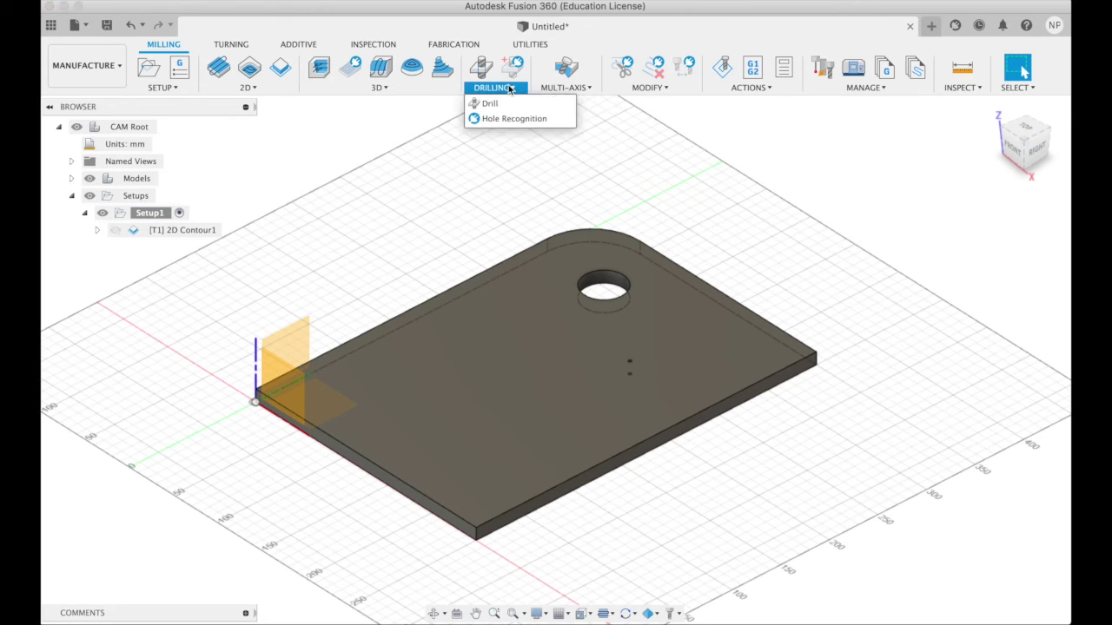
left_click(491, 103)
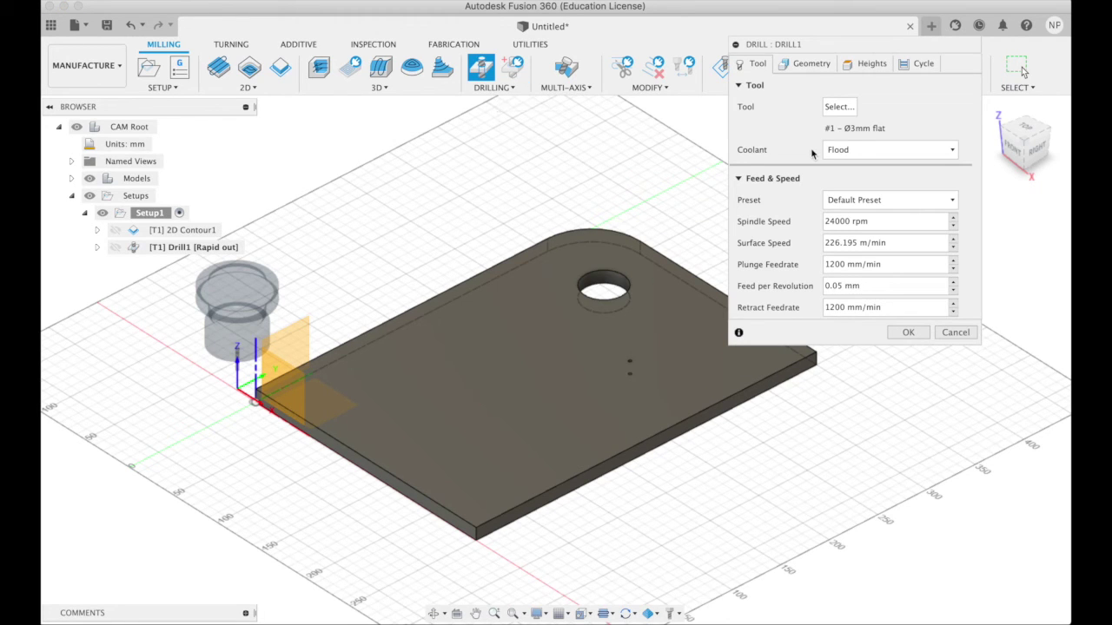
left_click(837, 108)
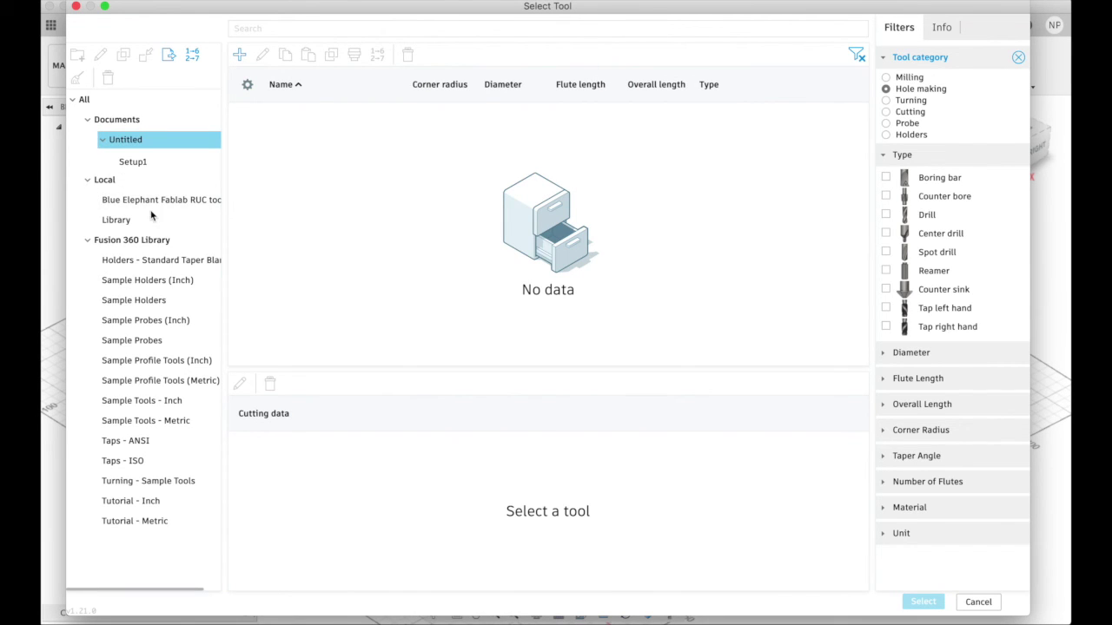
double_click(193, 201)
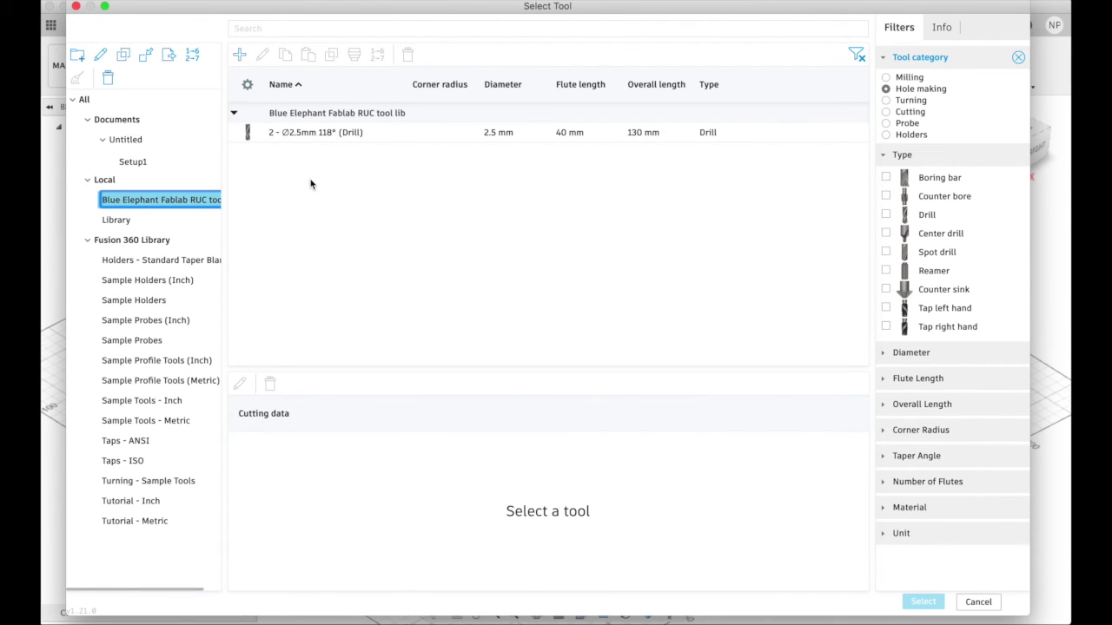
left_click(338, 134)
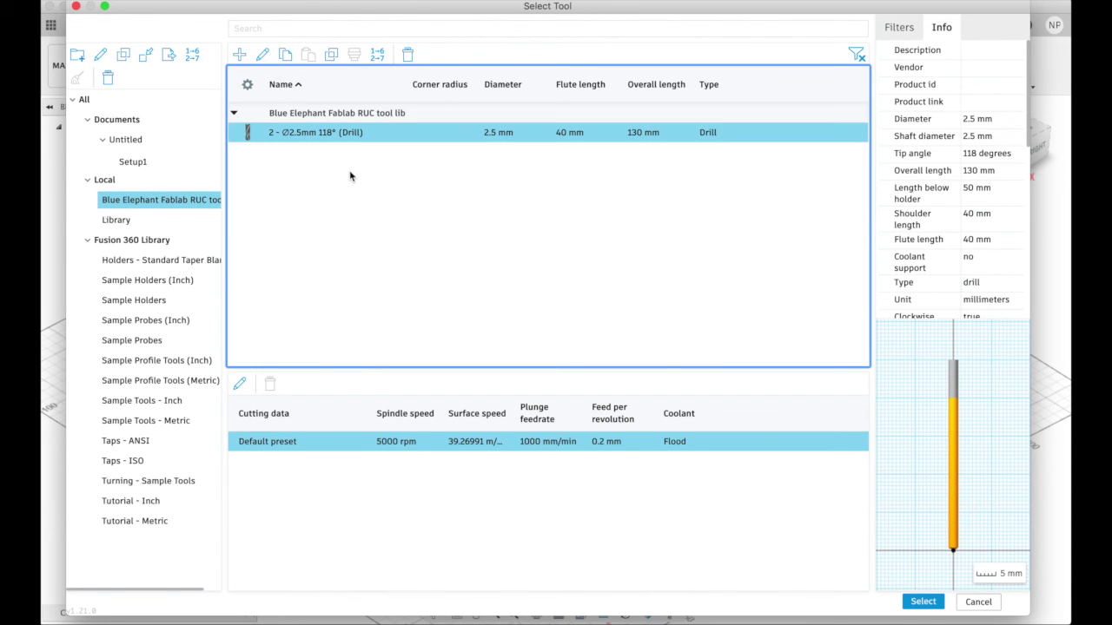
left_click(923, 601)
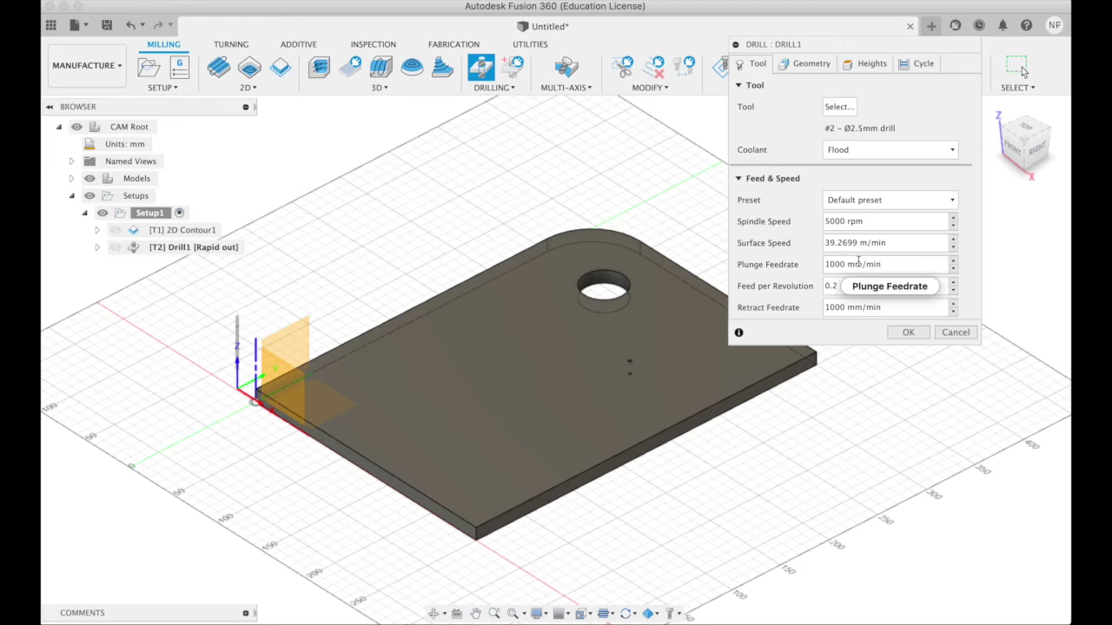
left_click(804, 63)
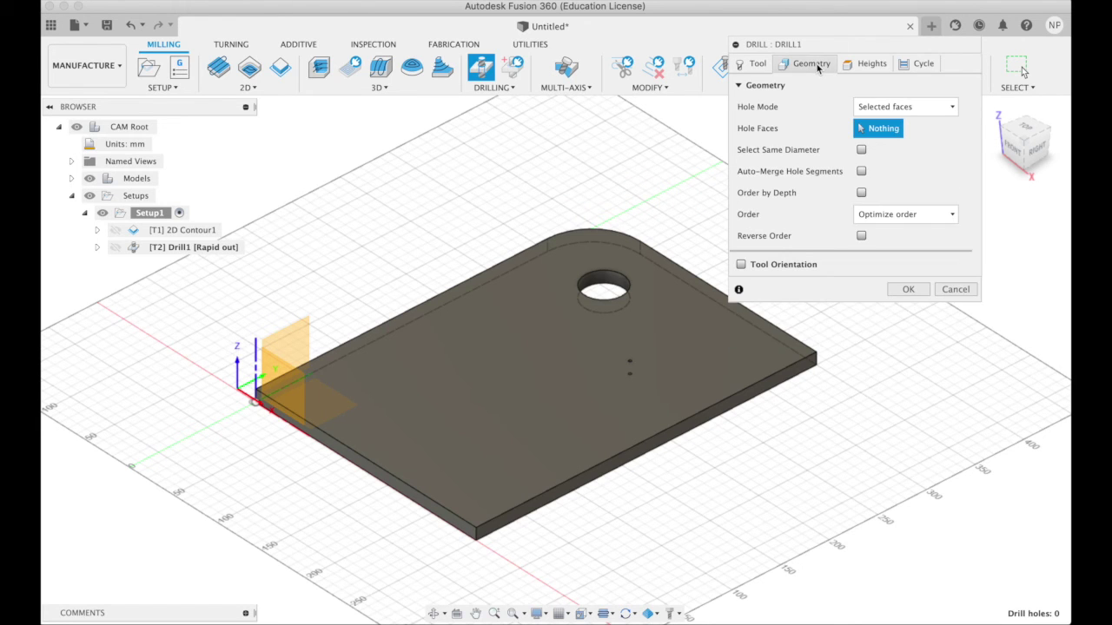
- Drill the small hole with 10 mm retract and feed offsets and a rapid-out cycle, generating Drill1
left_click(631, 367)
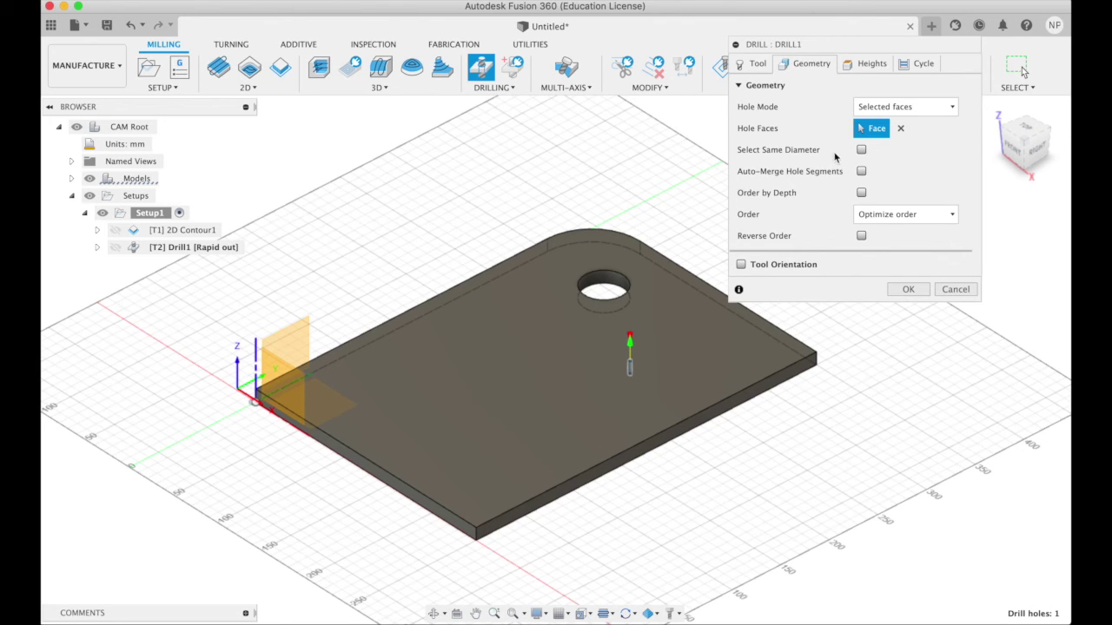
left_click(865, 64)
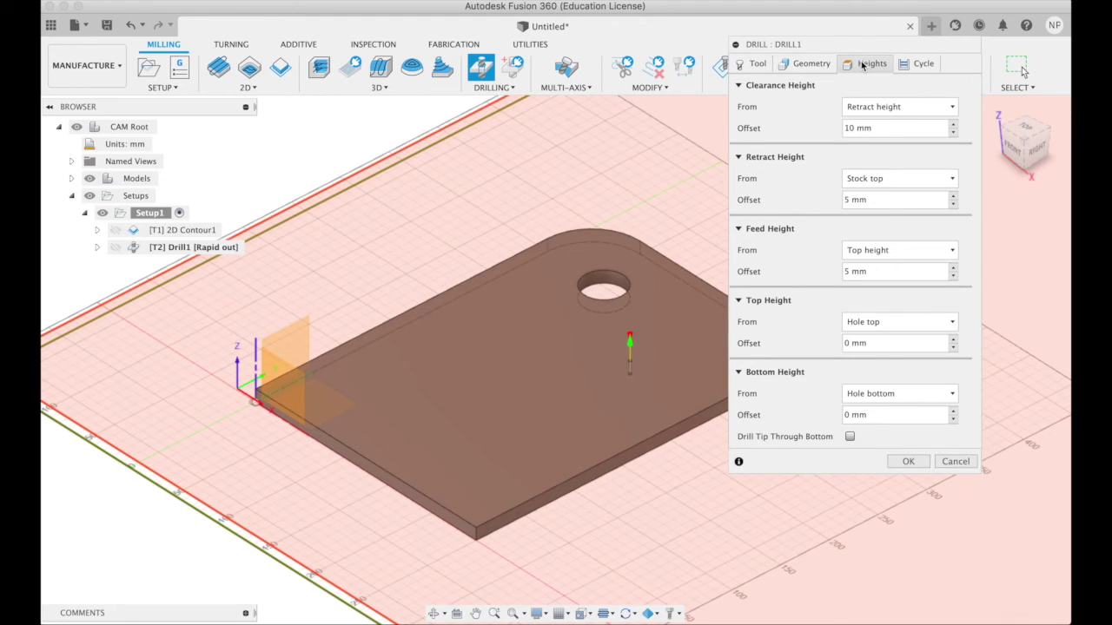
left_click(848, 200)
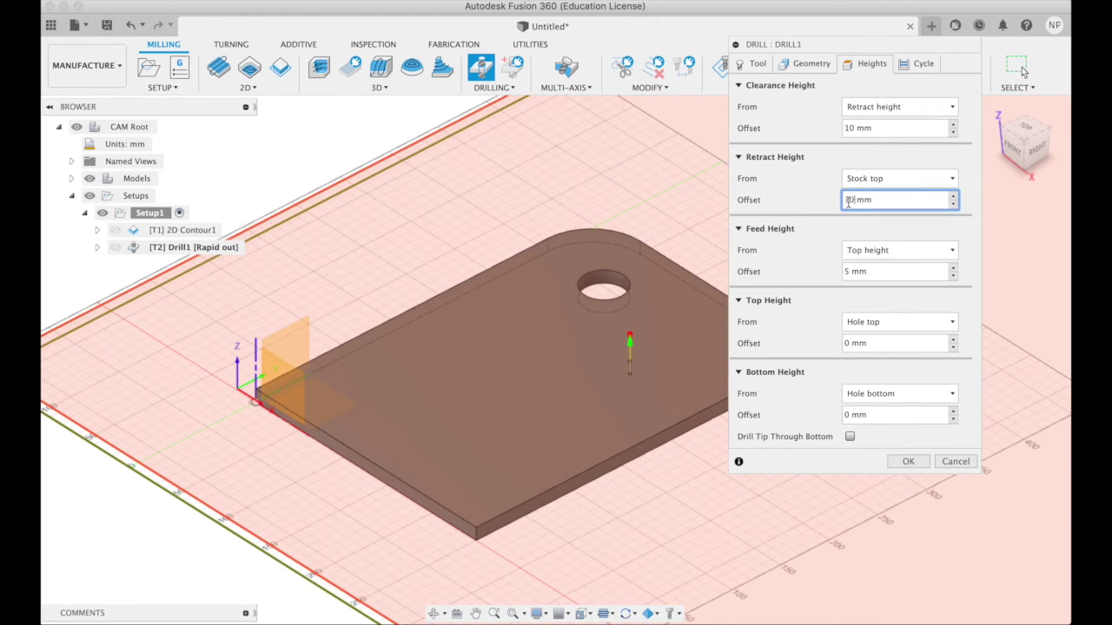
key("Return")
left_click(846, 271)
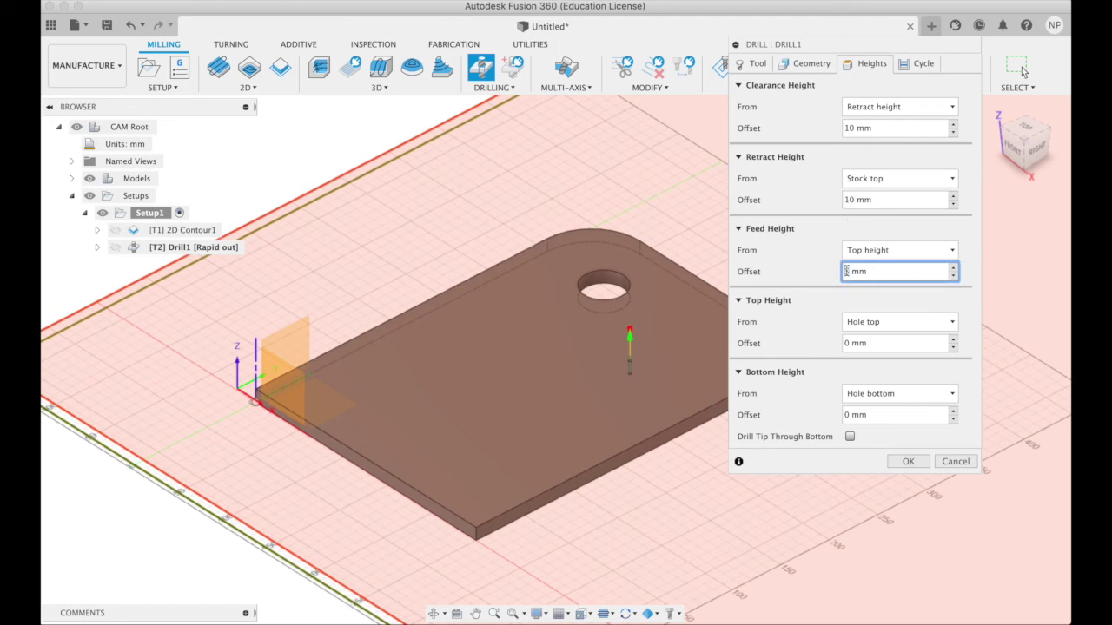
type("10")
key("Return")
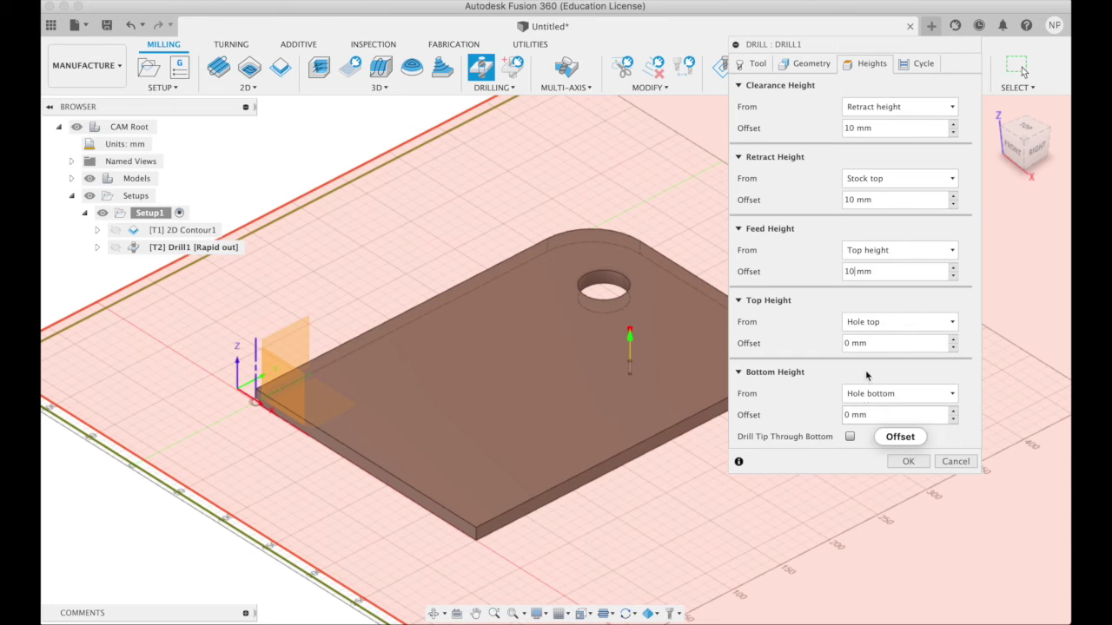
left_click(917, 69)
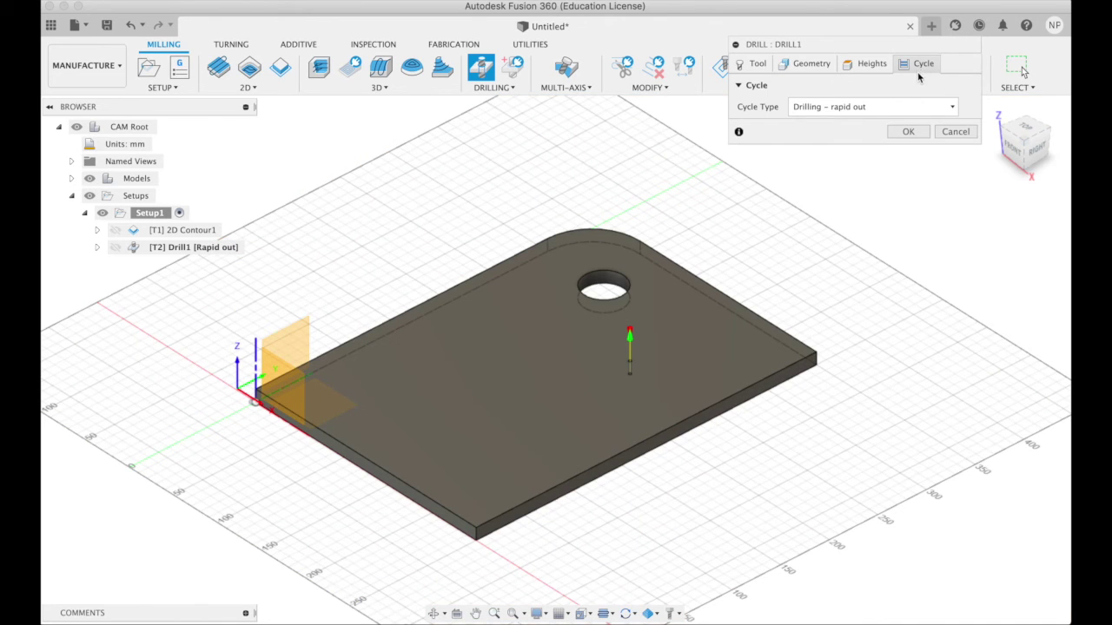
left_click(907, 131)
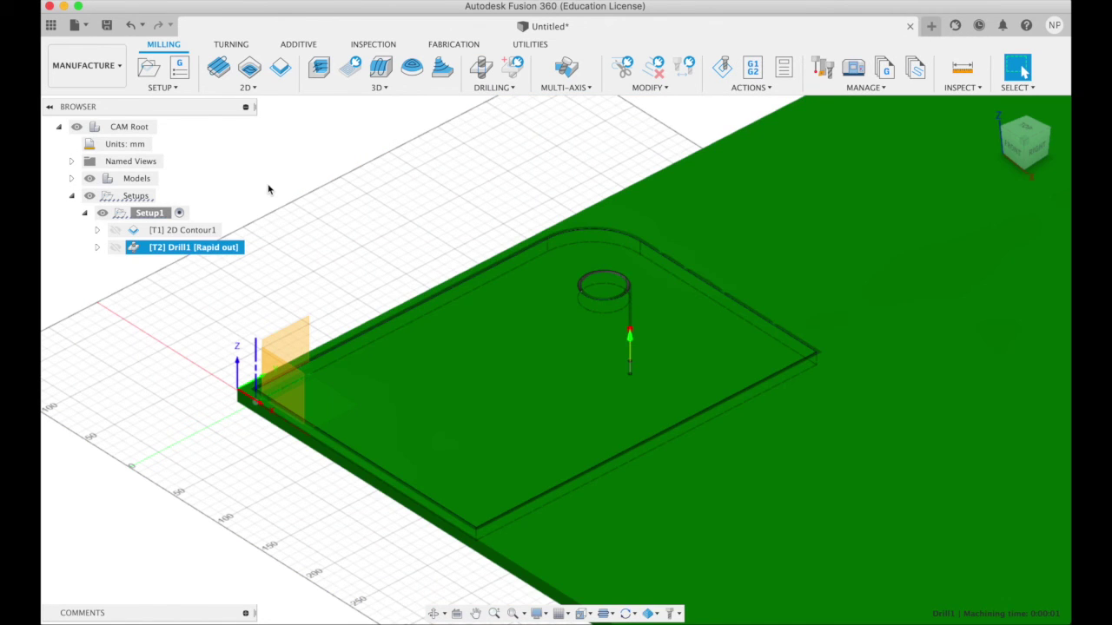
left_click(150, 214)
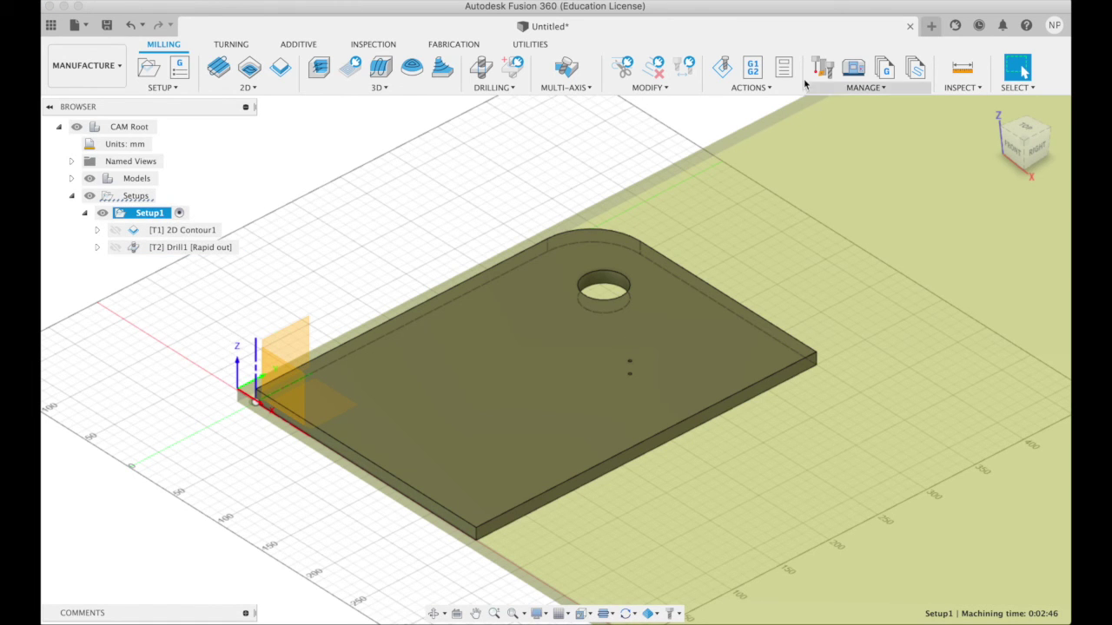
left_click(721, 68)
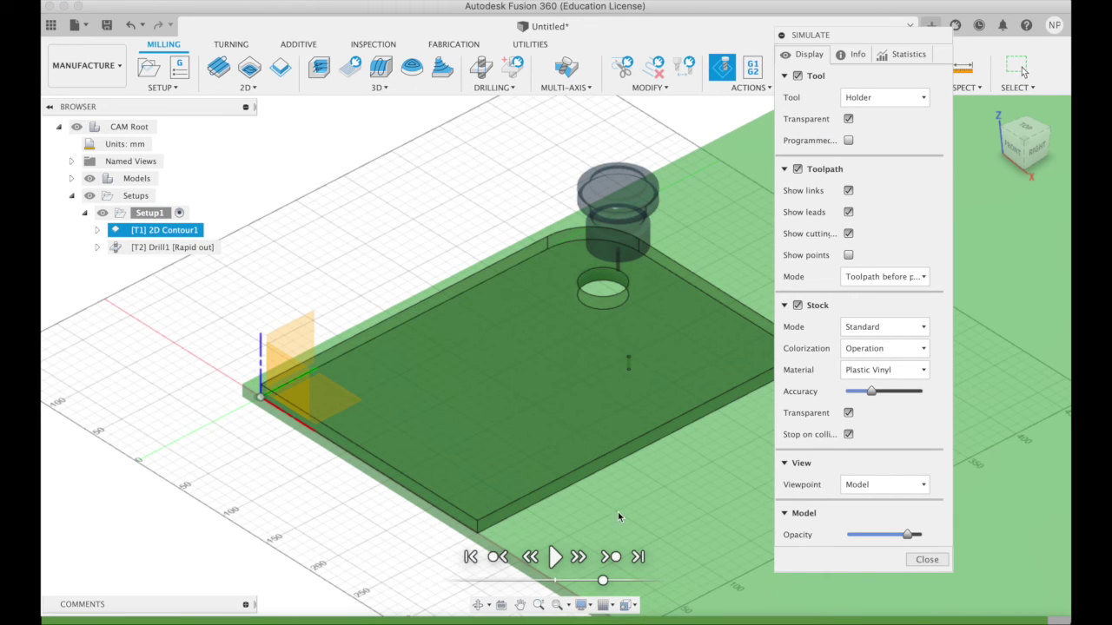
left_click(554, 557)
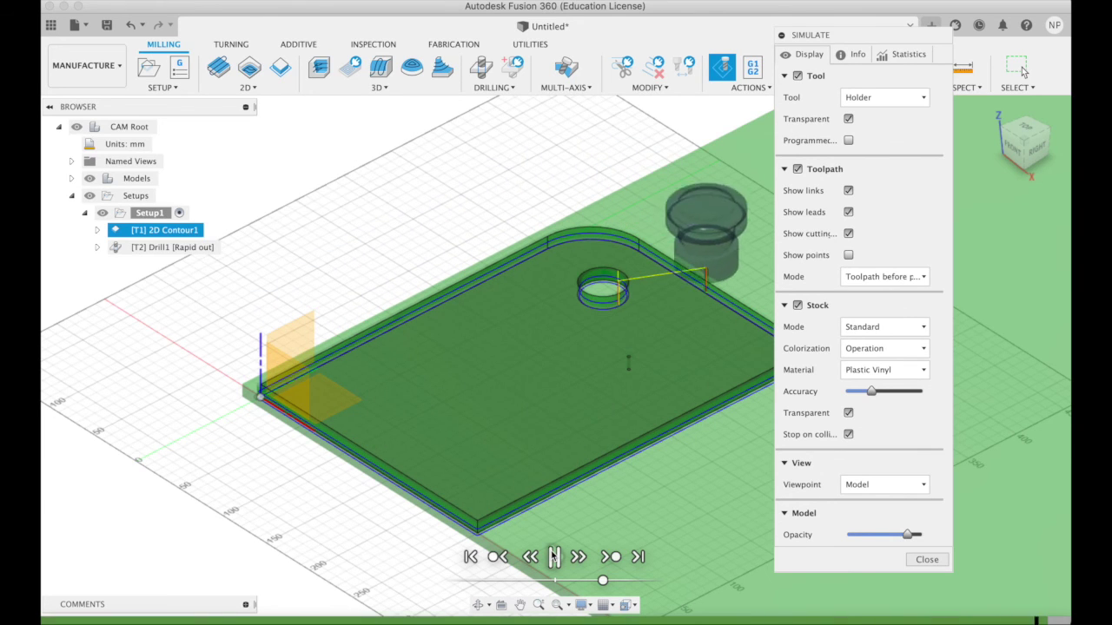
left_click(554, 557)
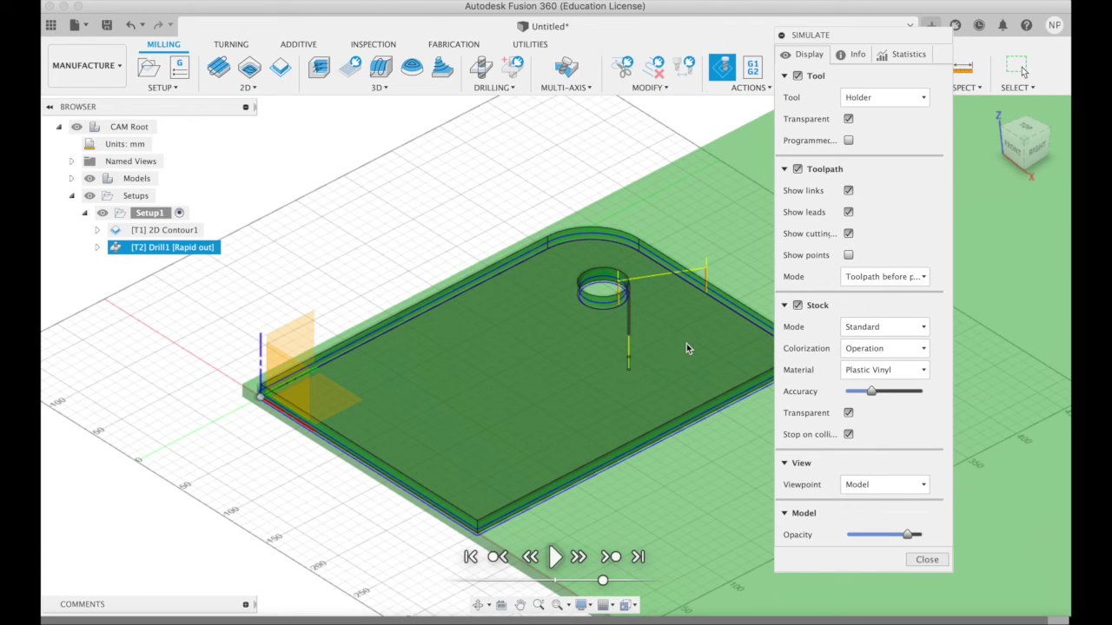
left_click(927, 560)
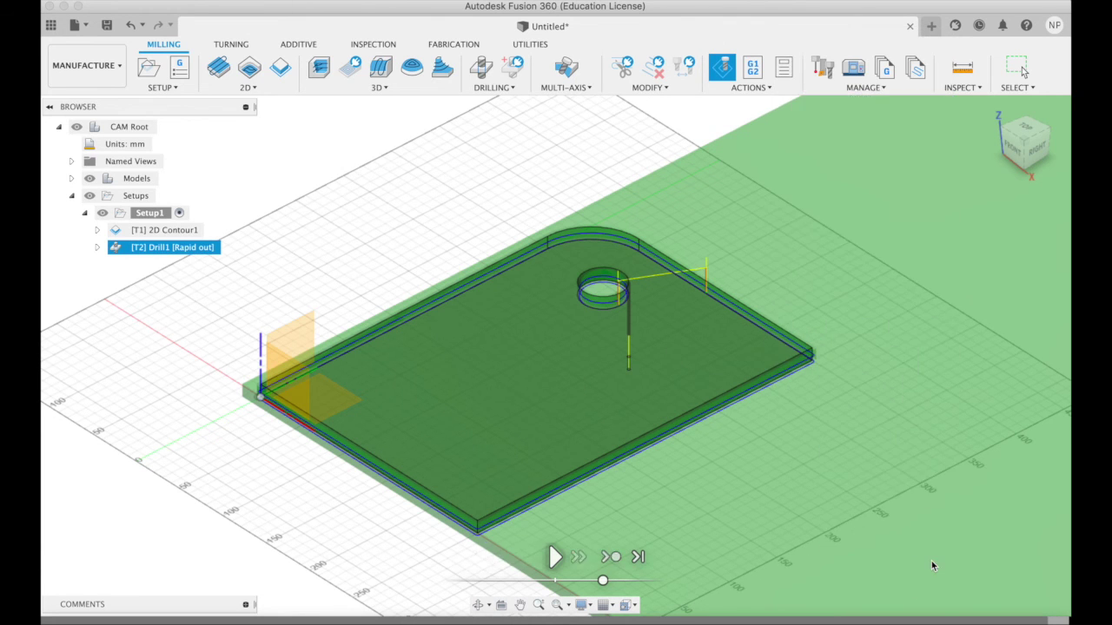
- Move 2D Contour1 below Drill1 so drilling runs first, compare both toolpaths, and select Setup1
left_click(163, 231)
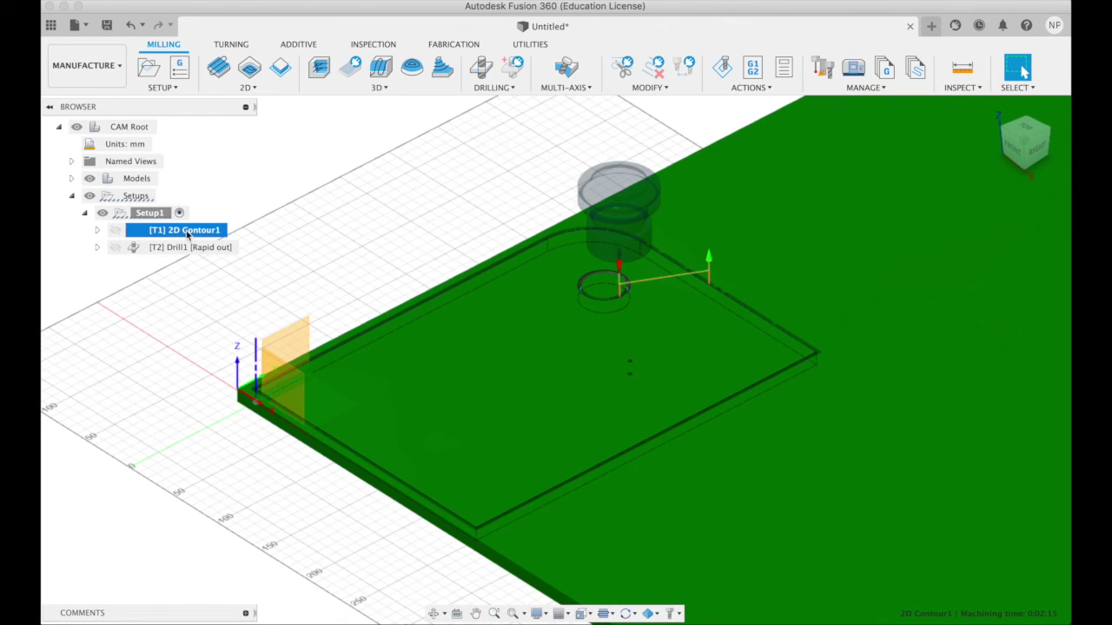
left_click_drag(187, 235, 187, 258)
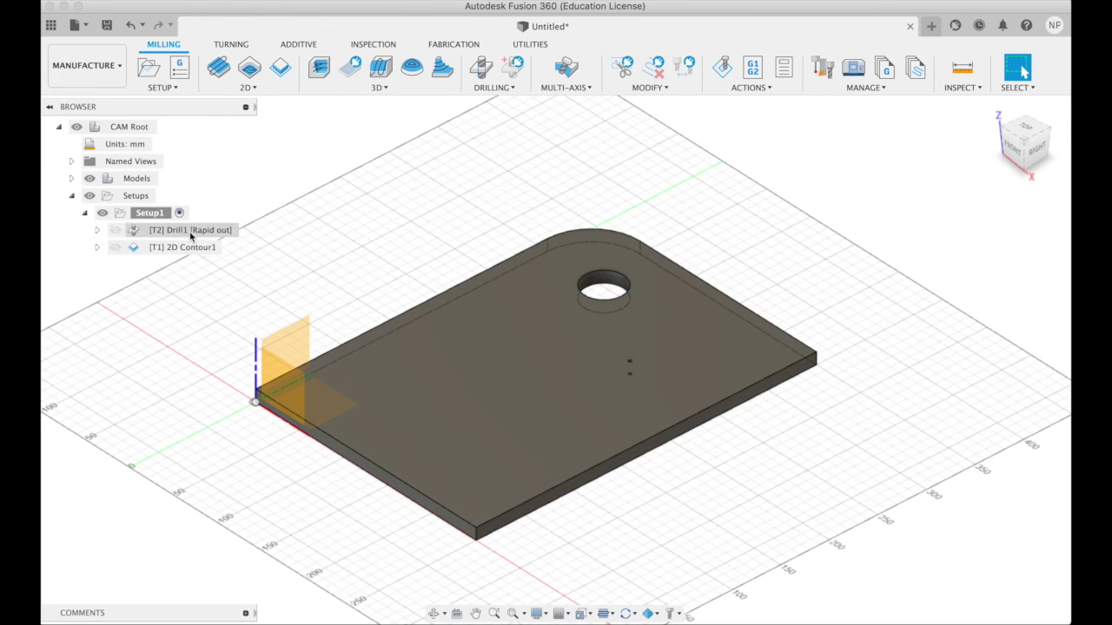
left_click(191, 232)
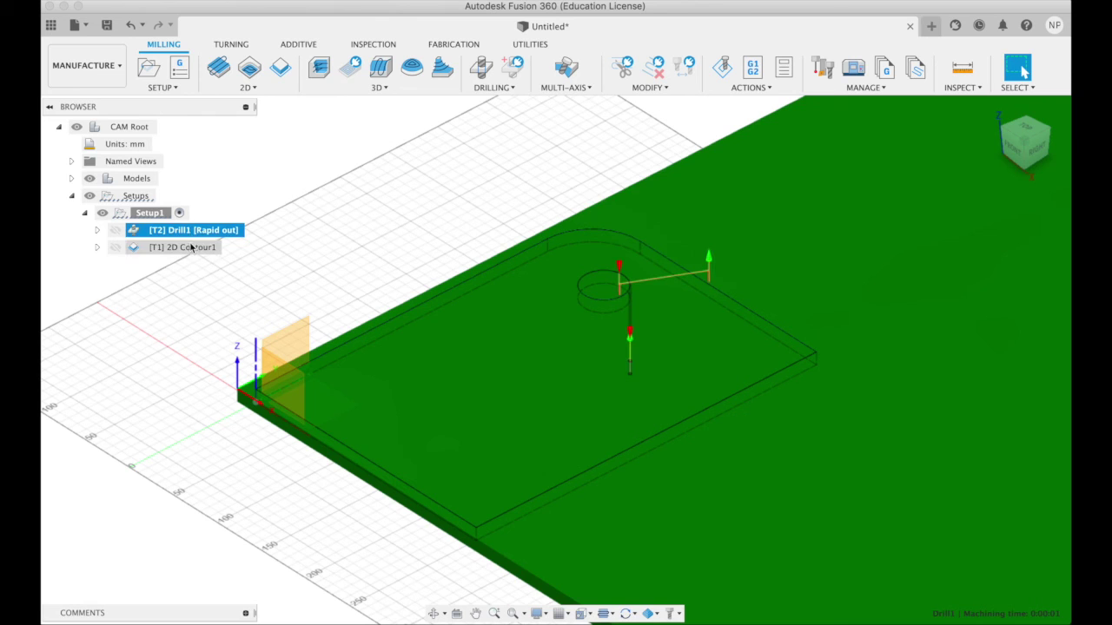
left_click(191, 248)
key("Up")
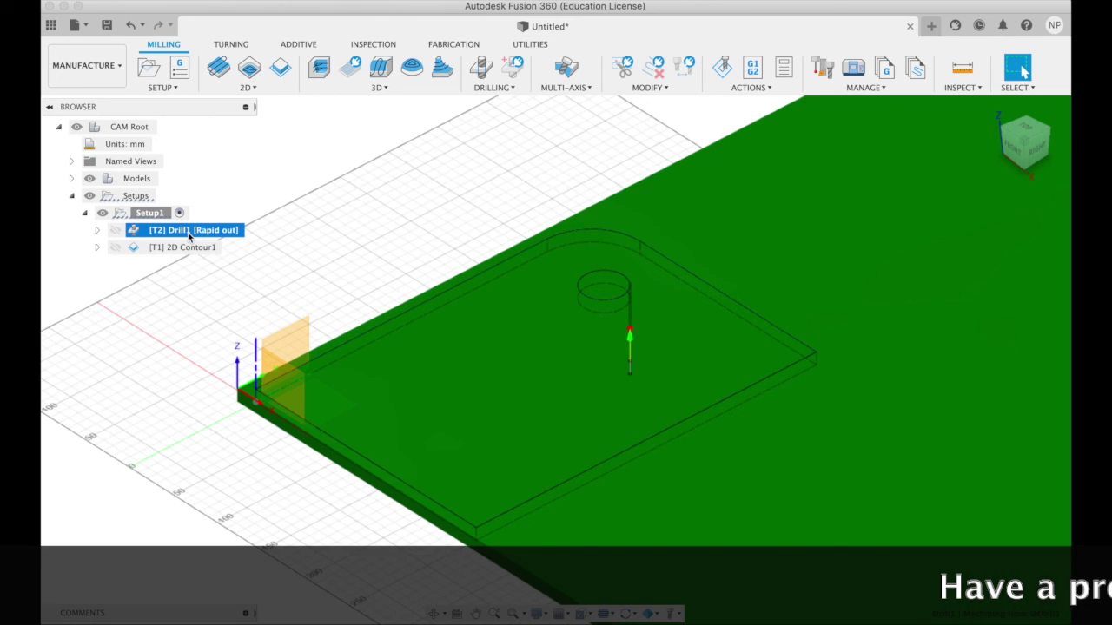
key("Down")
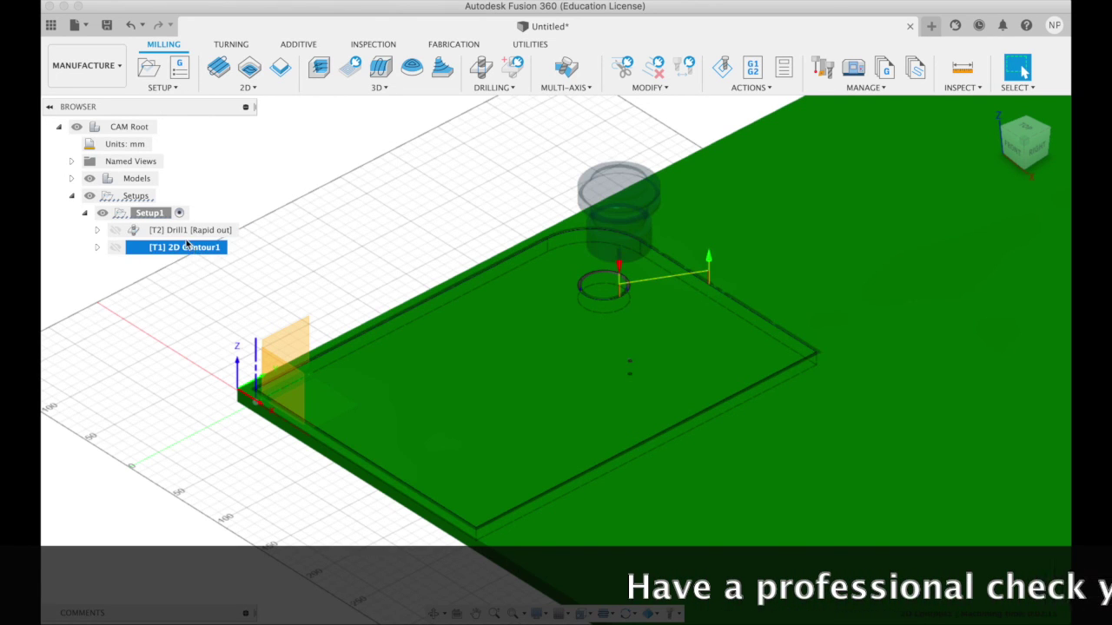
left_click(150, 215)
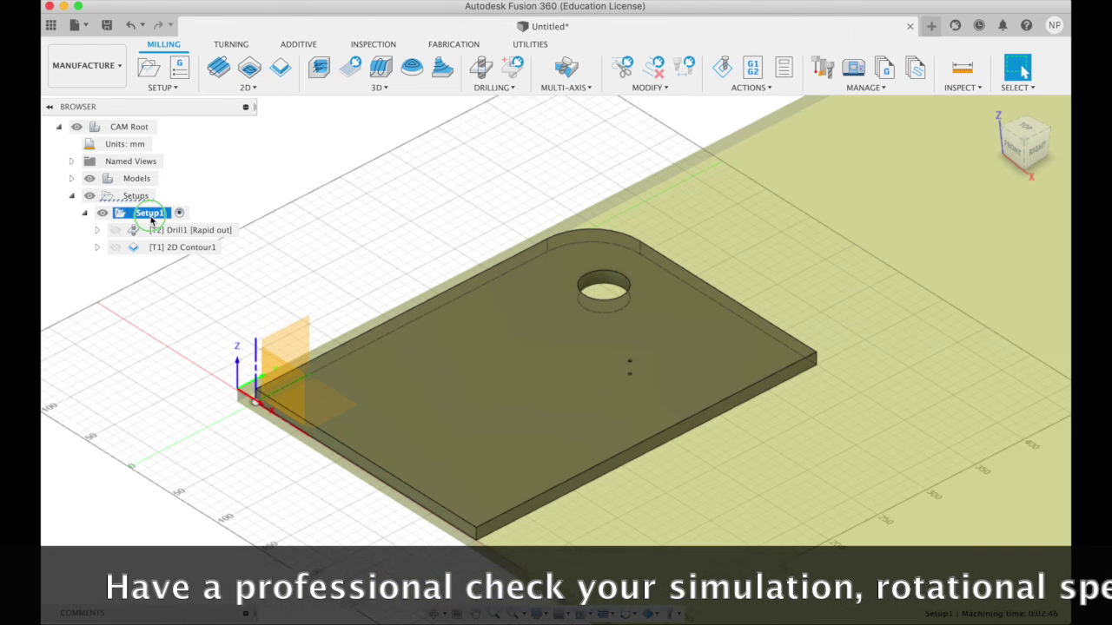
right_click(151, 220)
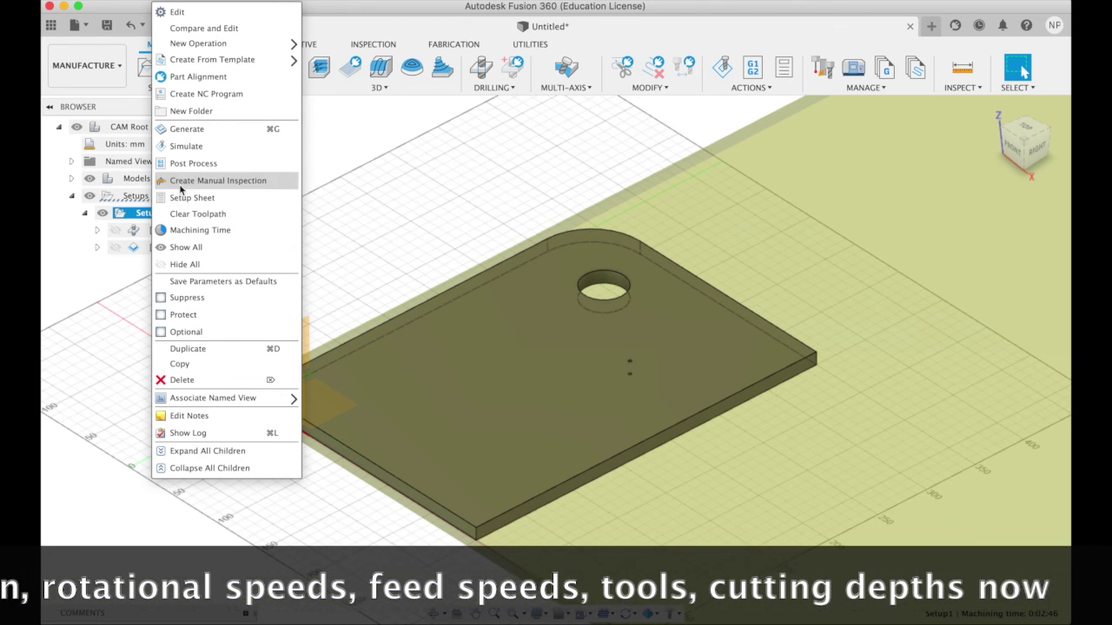
- Post-process Setup1 with program name 'nst 01' and save the resulting .nc file
left_click(201, 165)
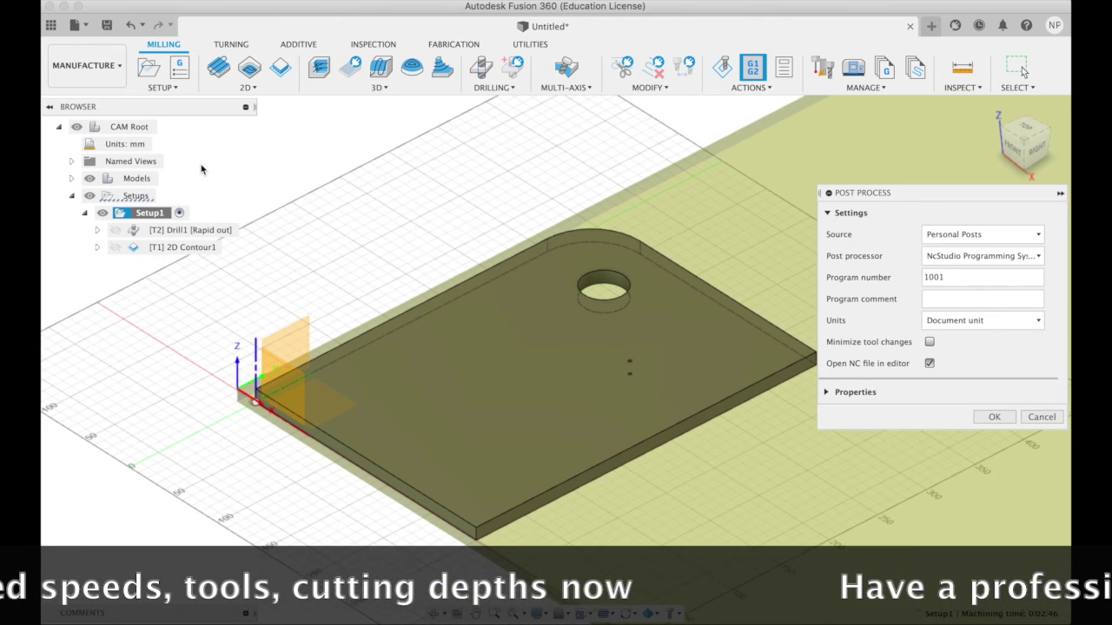
left_click(949, 278)
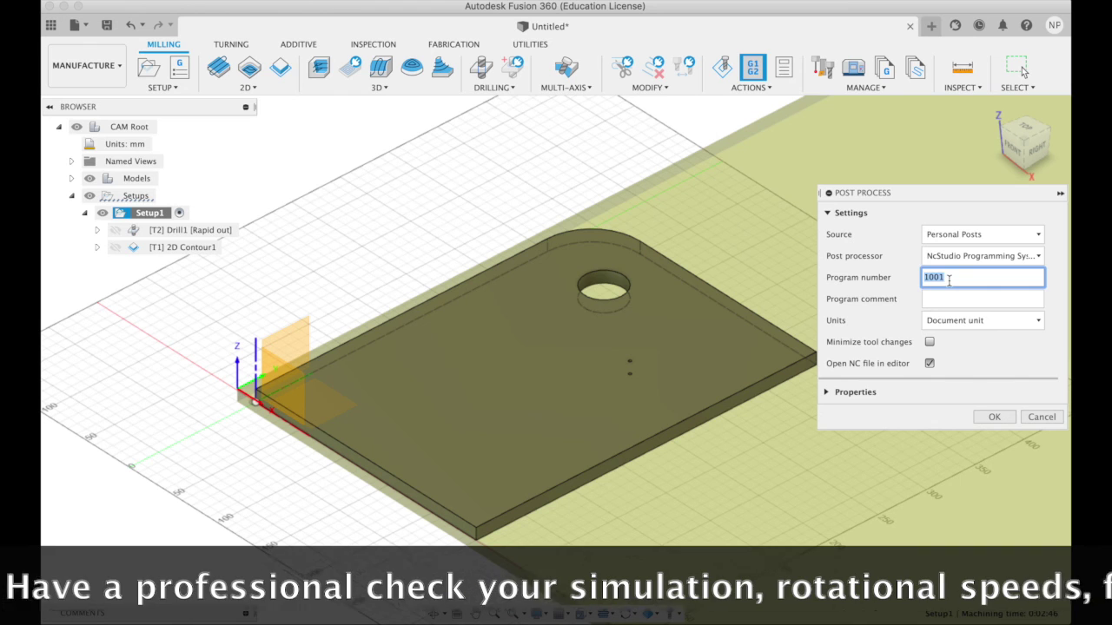
type("nicolas te")
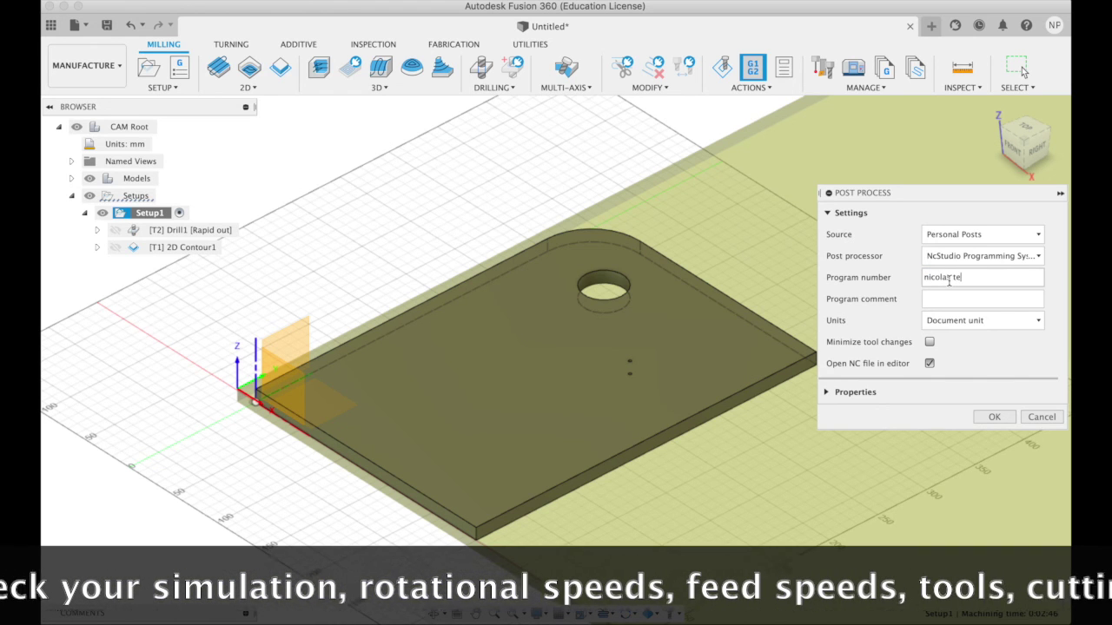
type("s")
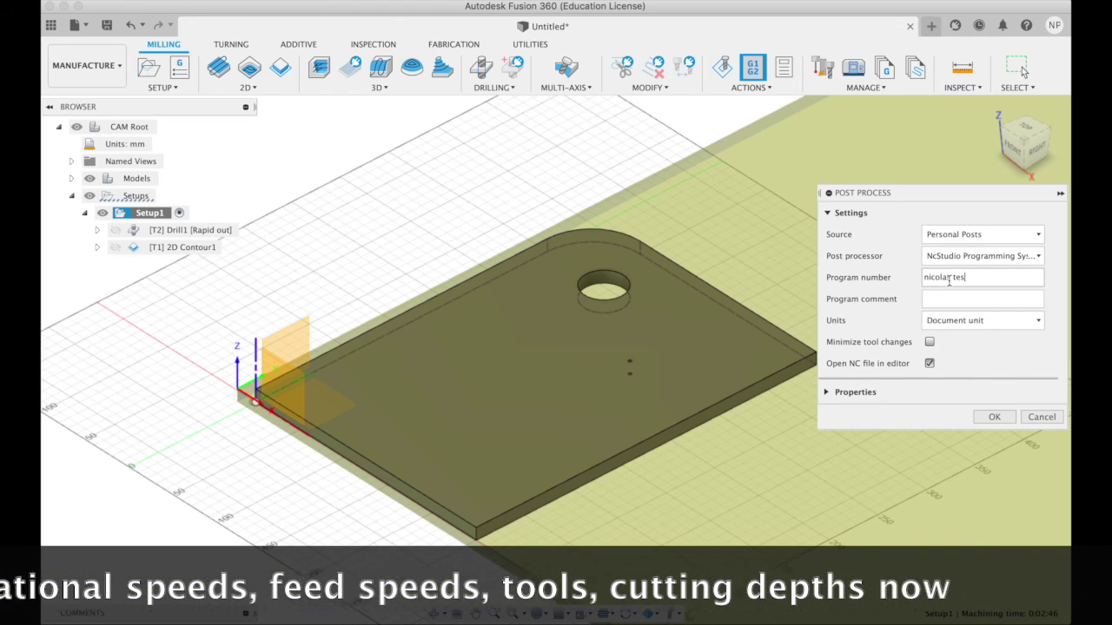
type("t 01")
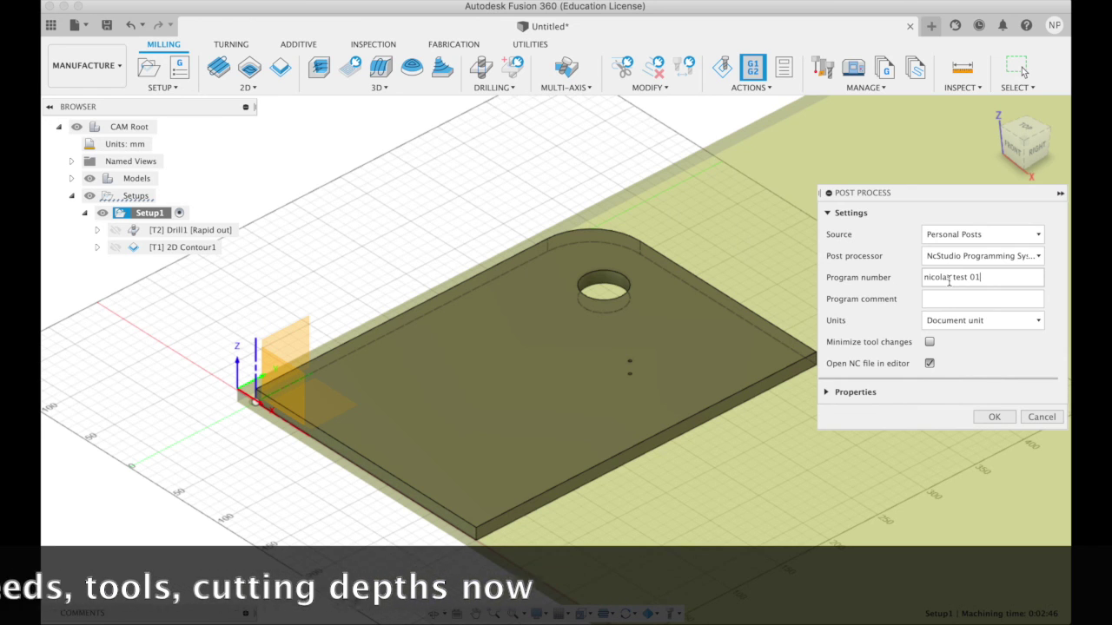
left_click(992, 416)
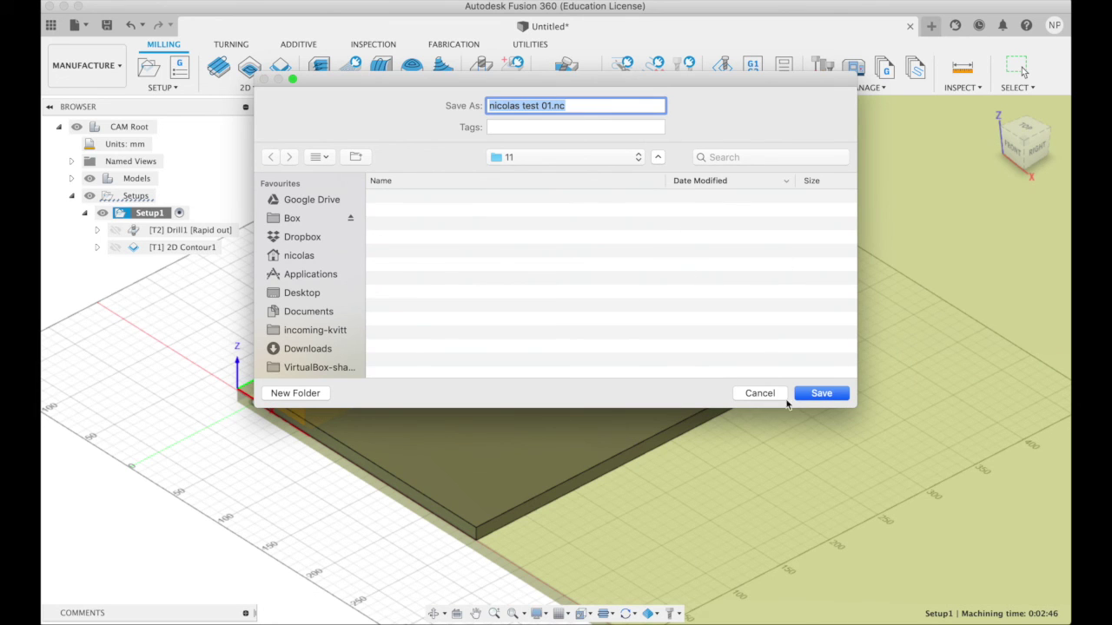
left_click(820, 393)
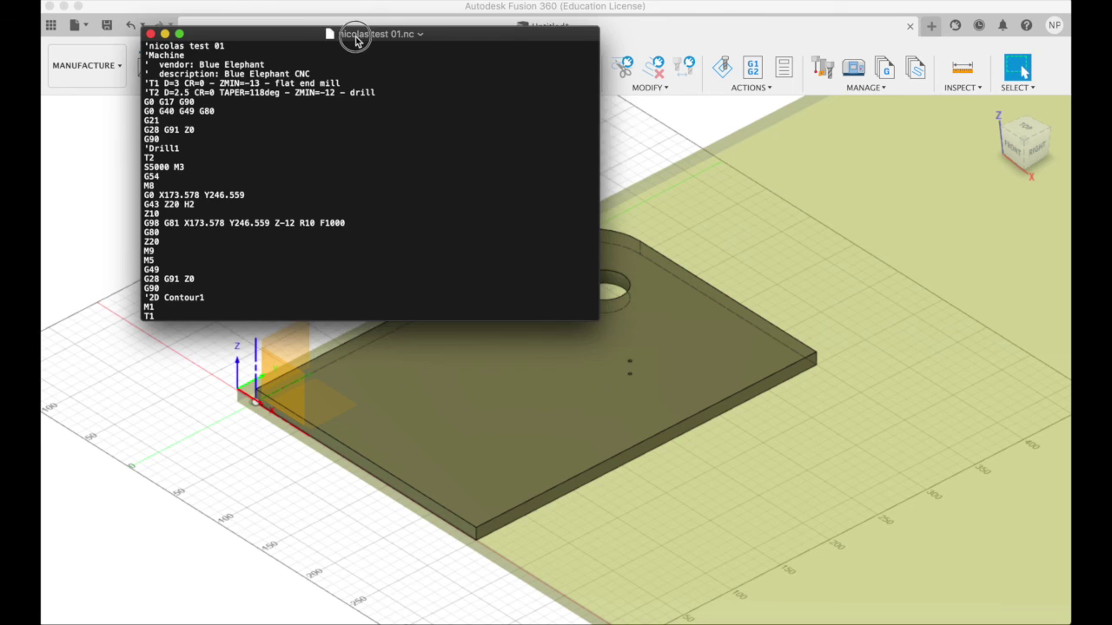
- Reposition and enlarge the TextEdit window to show more G-code lines
left_click_drag(355, 38, 364, 25)
left_click_drag(603, 305, 799, 568)
left_click(266, 118)
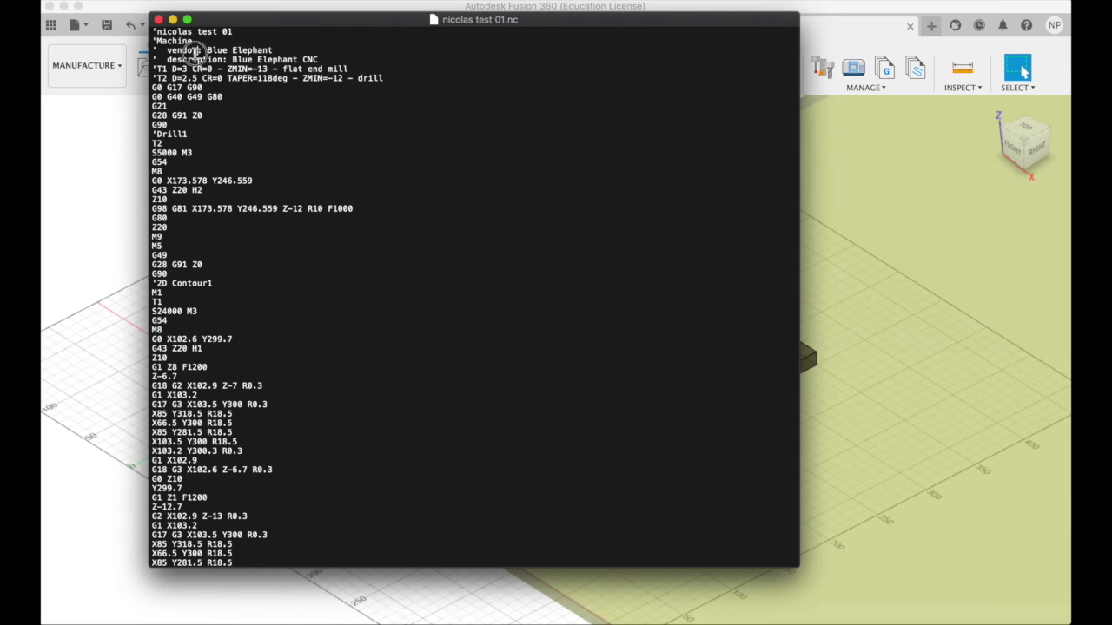
- Highlight the vendor, Drill1, 2D Contour1 and T1 lines, scroll to the end, and close the file
left_click_drag(201, 52, 313, 60)
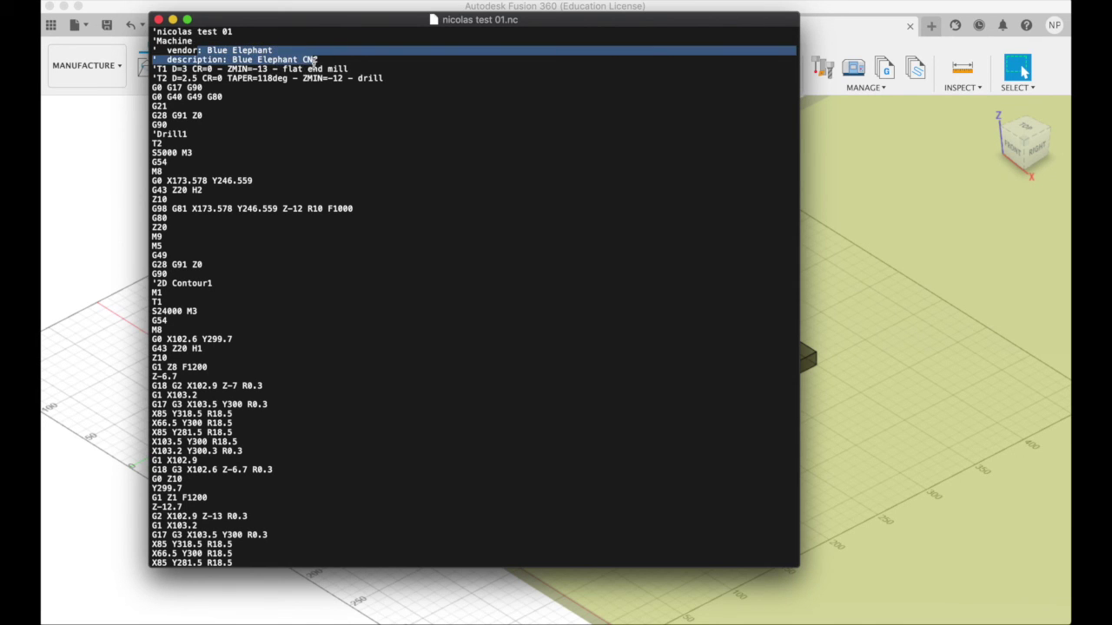
left_click(314, 60)
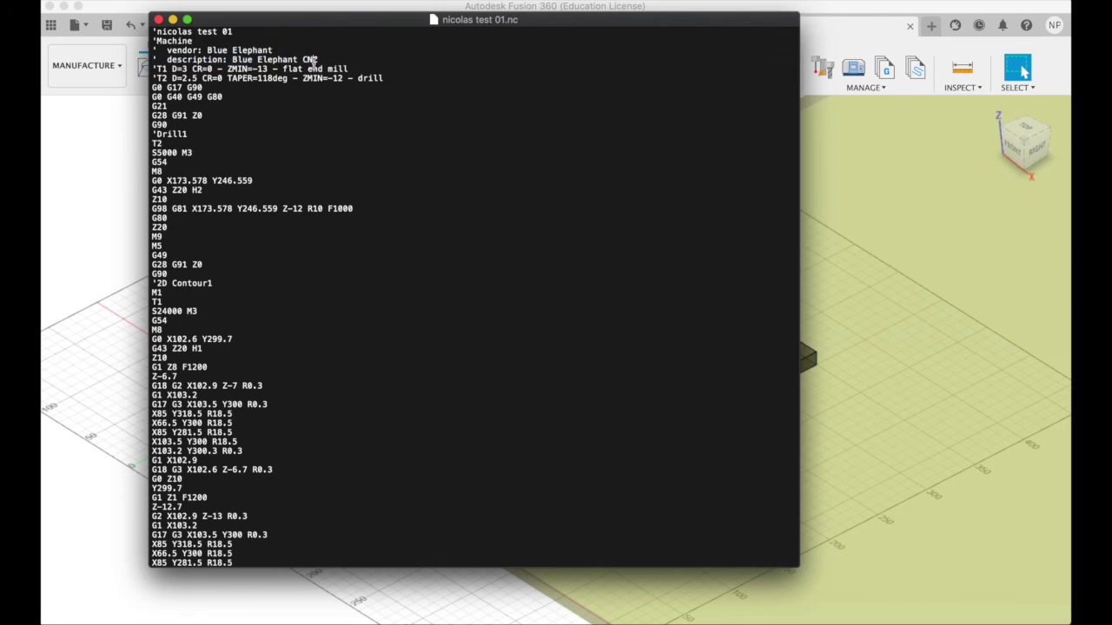
double_click(165, 134)
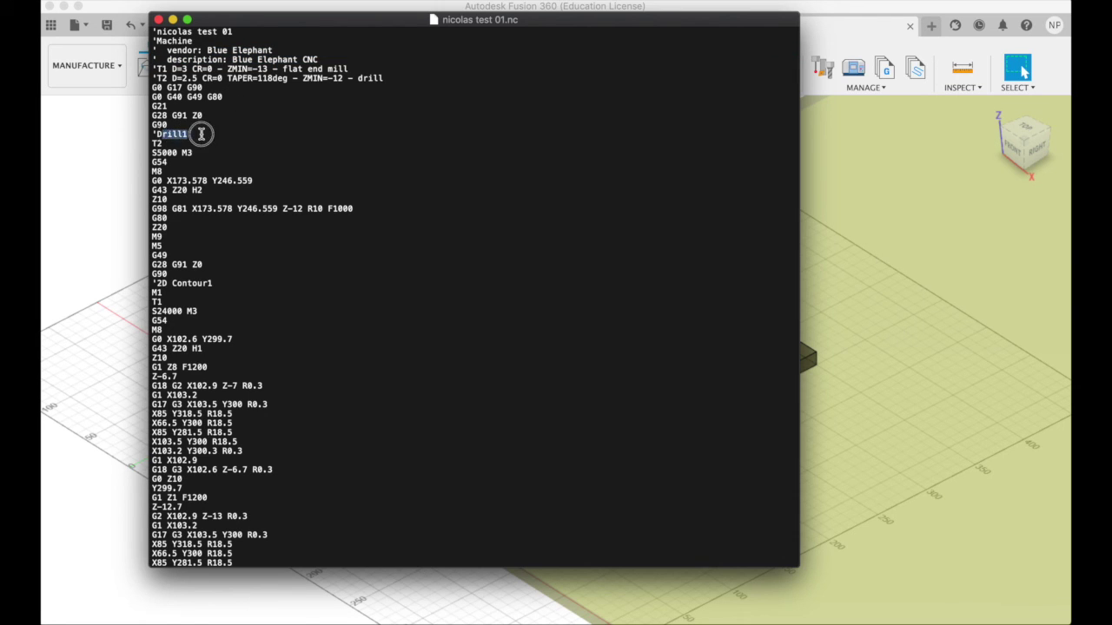
left_click(156, 144)
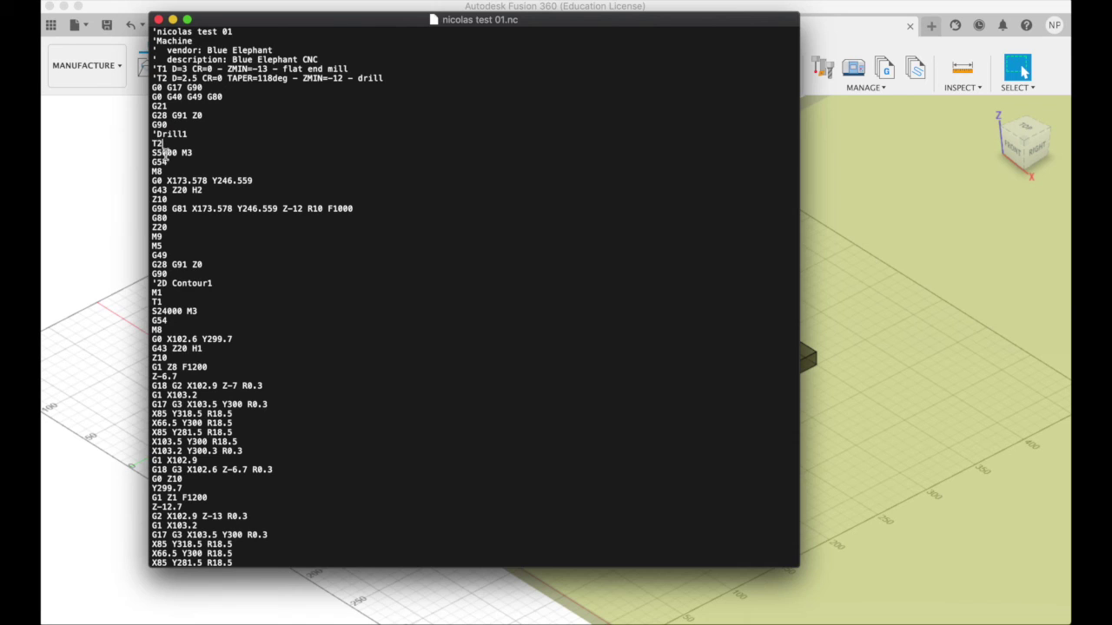
double_click(190, 283)
left_click(156, 302)
double_click(156, 301)
scroll(186, 301, "down", 20)
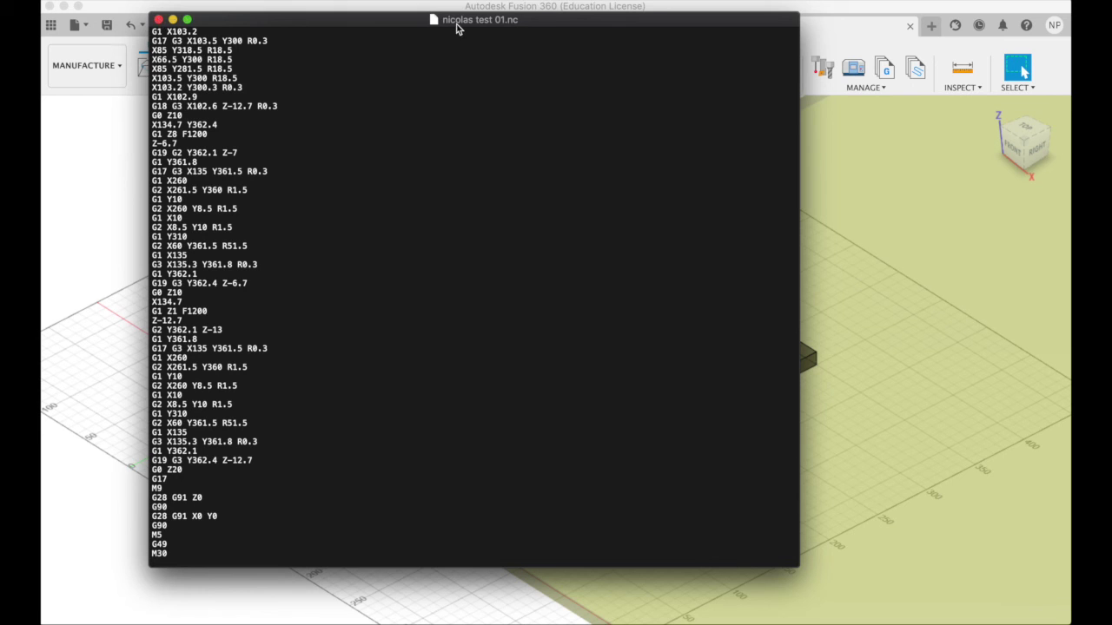
left_click(158, 20)
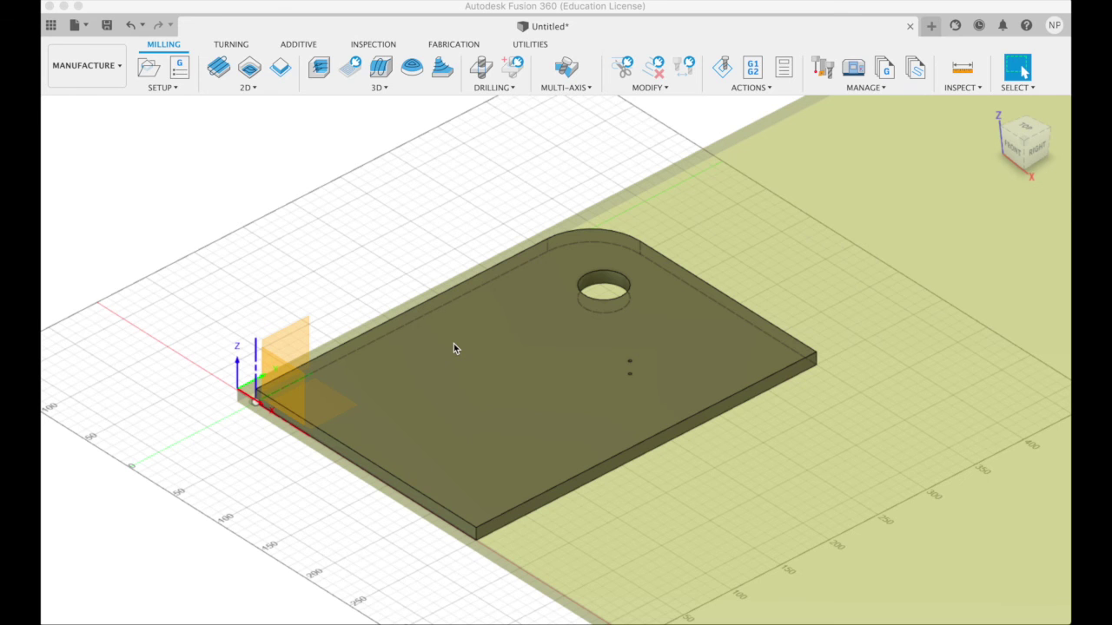